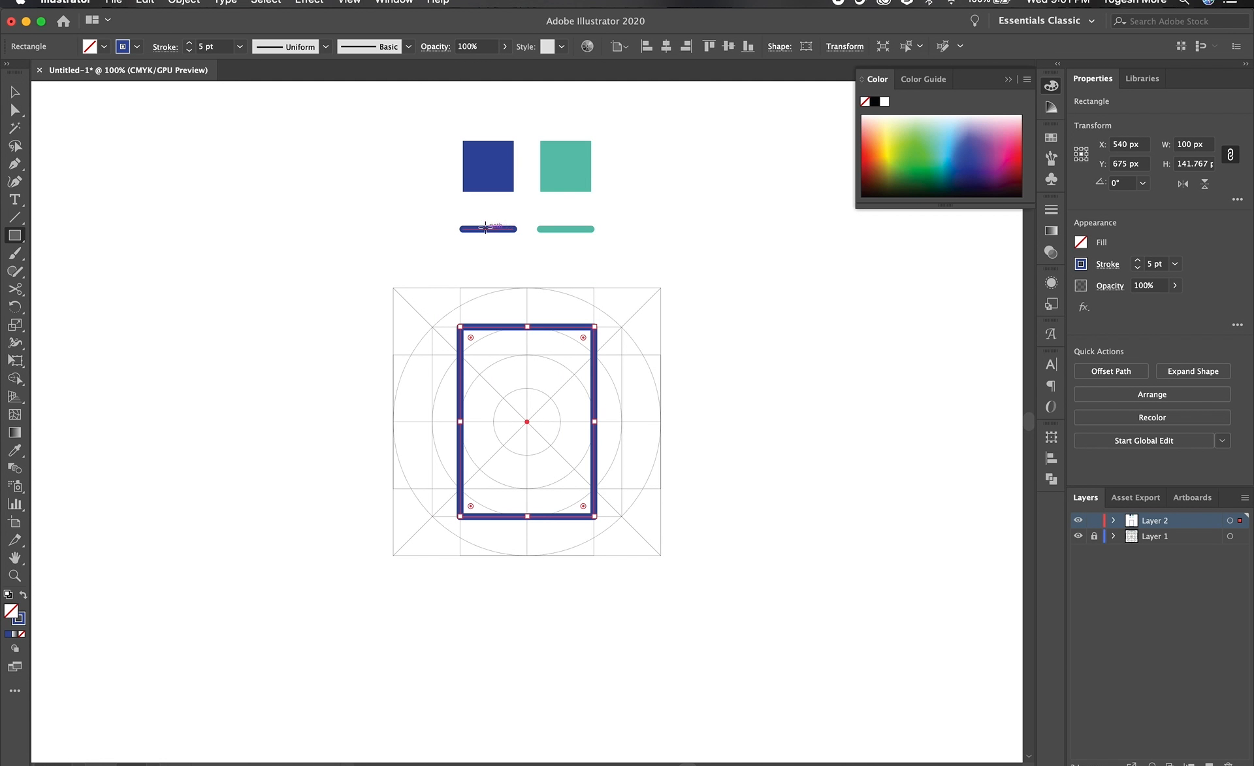
Align the dark blue rectangle's stroke to the inside of its path.
{"action": "key", "text": "v"}
{"action": "left_click", "coordinate": [165, 46]}
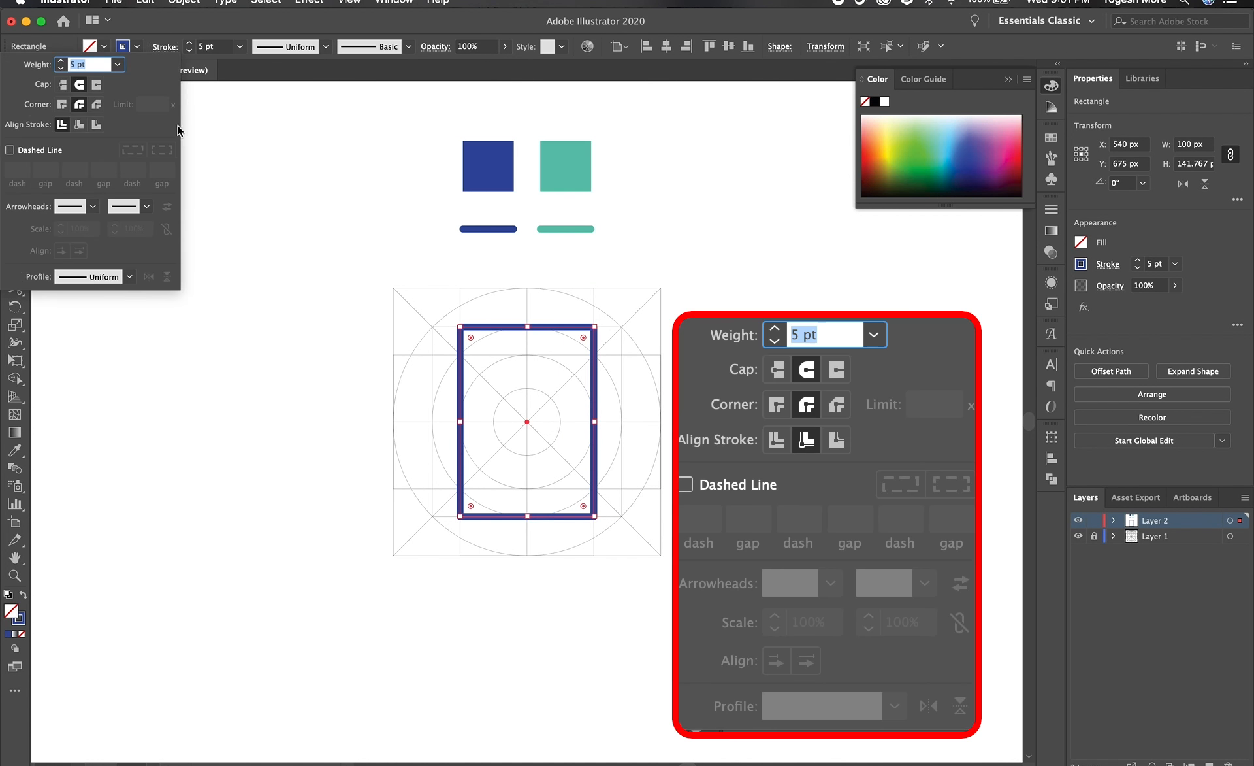
{"action": "left_click", "coordinate": [79, 124]}
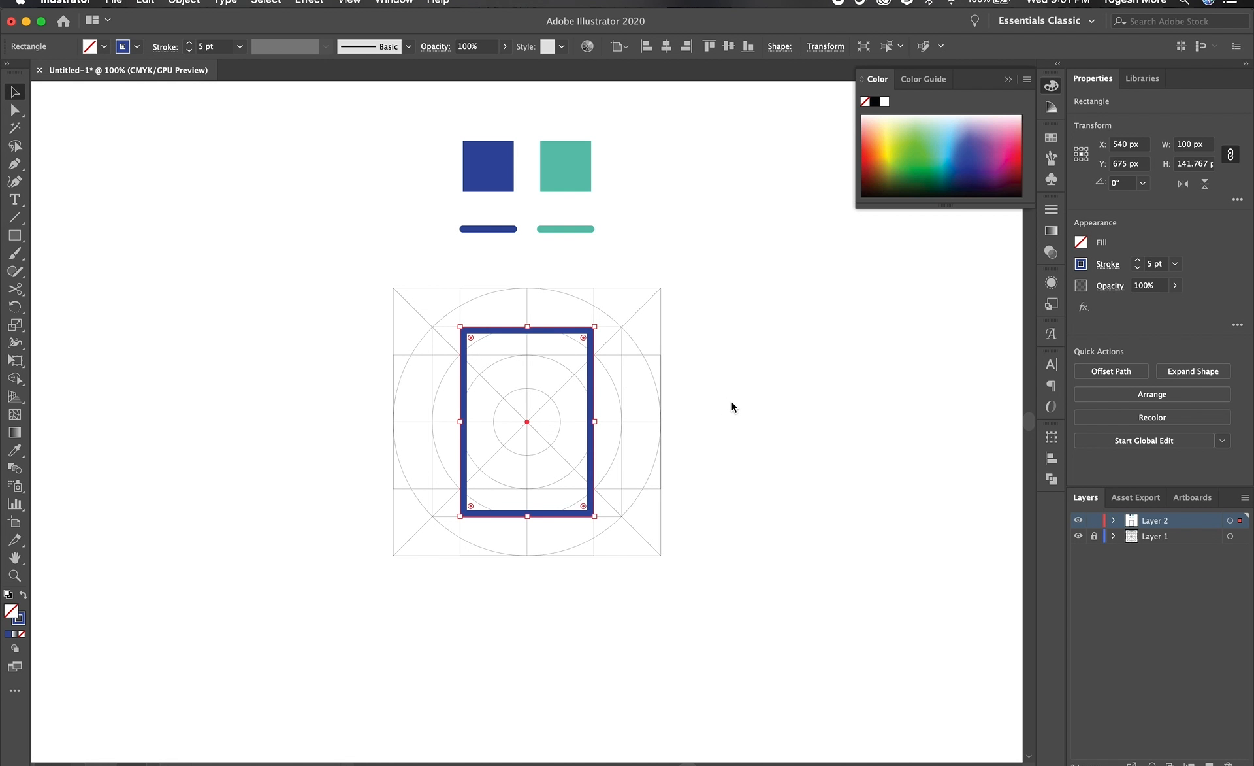
Draw a horizontal line about 61 px long inside the rectangle near its upper edge with the Pen tool.
{"action": "key", "text": "p"}
{"action": "left_click", "coordinate": [484, 355]}
{"action": "left_click", "coordinate": [567, 362], "text": "shift"}
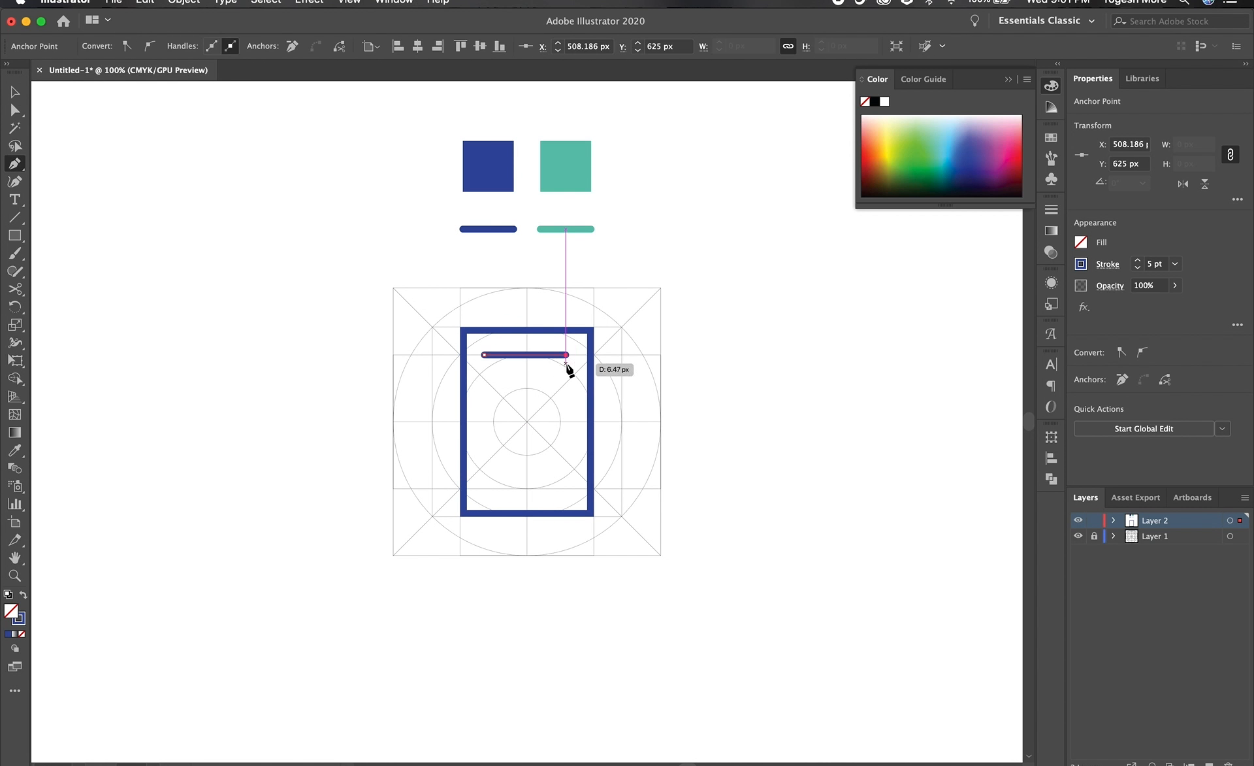
{"action": "key", "text": "v"}
{"action": "left_click", "coordinate": [627, 351]}
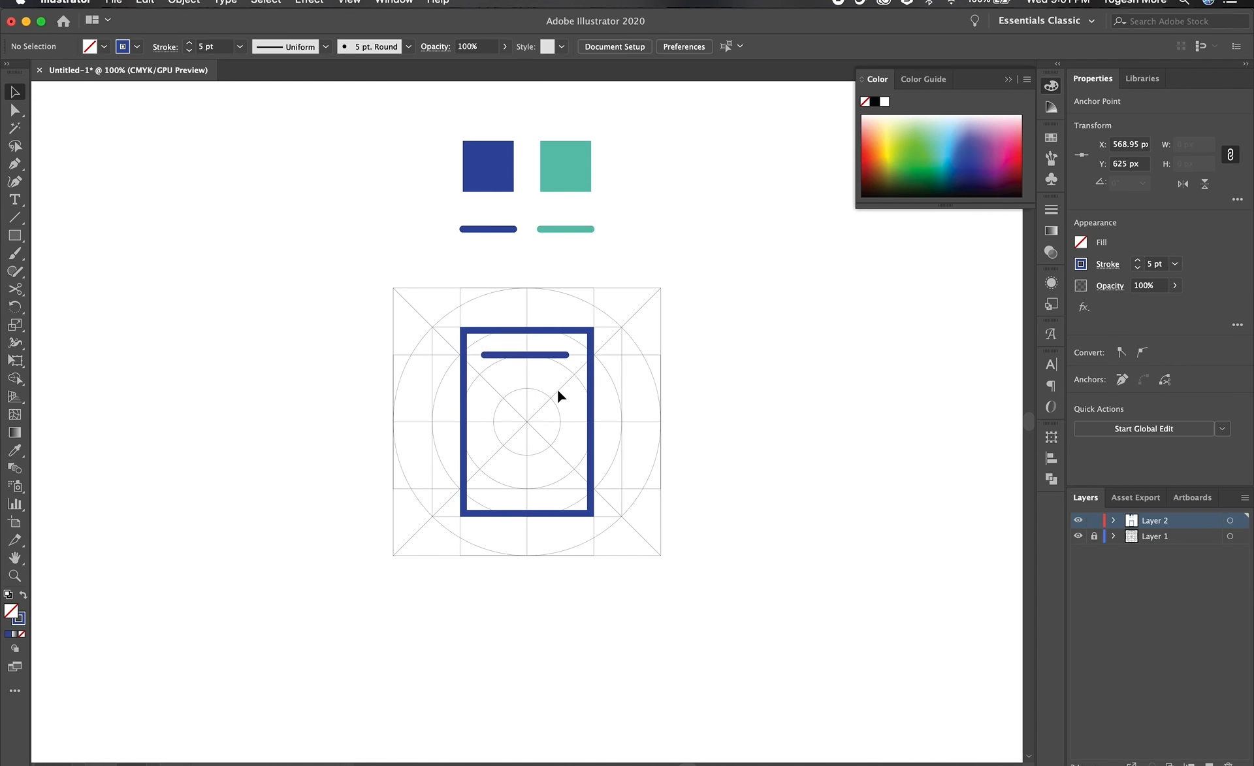
Recolor the horizontal line by sampling the teal sample line above the grid.
{"action": "left_click", "coordinate": [520, 353]}
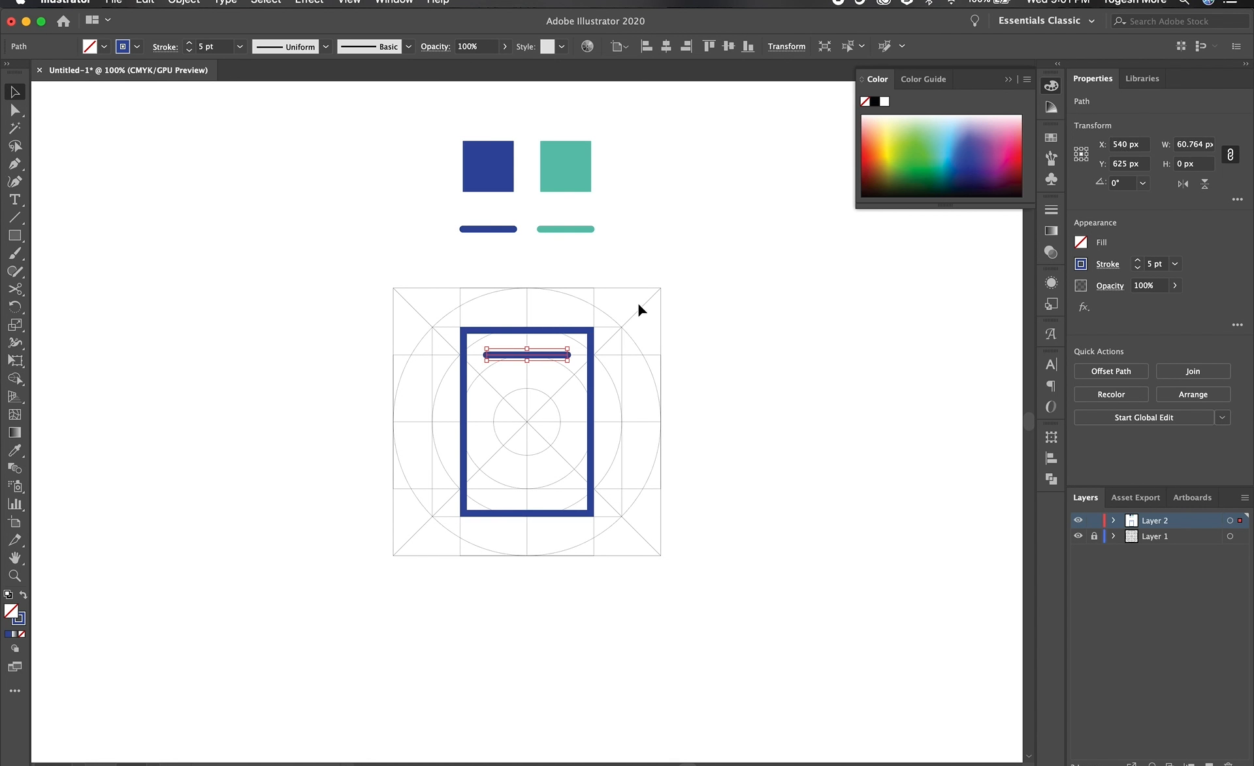
{"action": "key", "text": "i"}
{"action": "left_click", "coordinate": [554, 229]}
{"action": "key", "text": "v"}
{"action": "left_click", "coordinate": [722, 413]}
Copy the teal line a short distance downward and repeat the copy to build an evenly spaced stack.
{"action": "left_click_drag", "start_coordinate": [543, 355], "coordinate": [547, 376]}
{"action": "key", "text": "ctrl+d"}
{"action": "key", "text": "ctrl+d"}
{"action": "key", "text": "ctrl+d"}
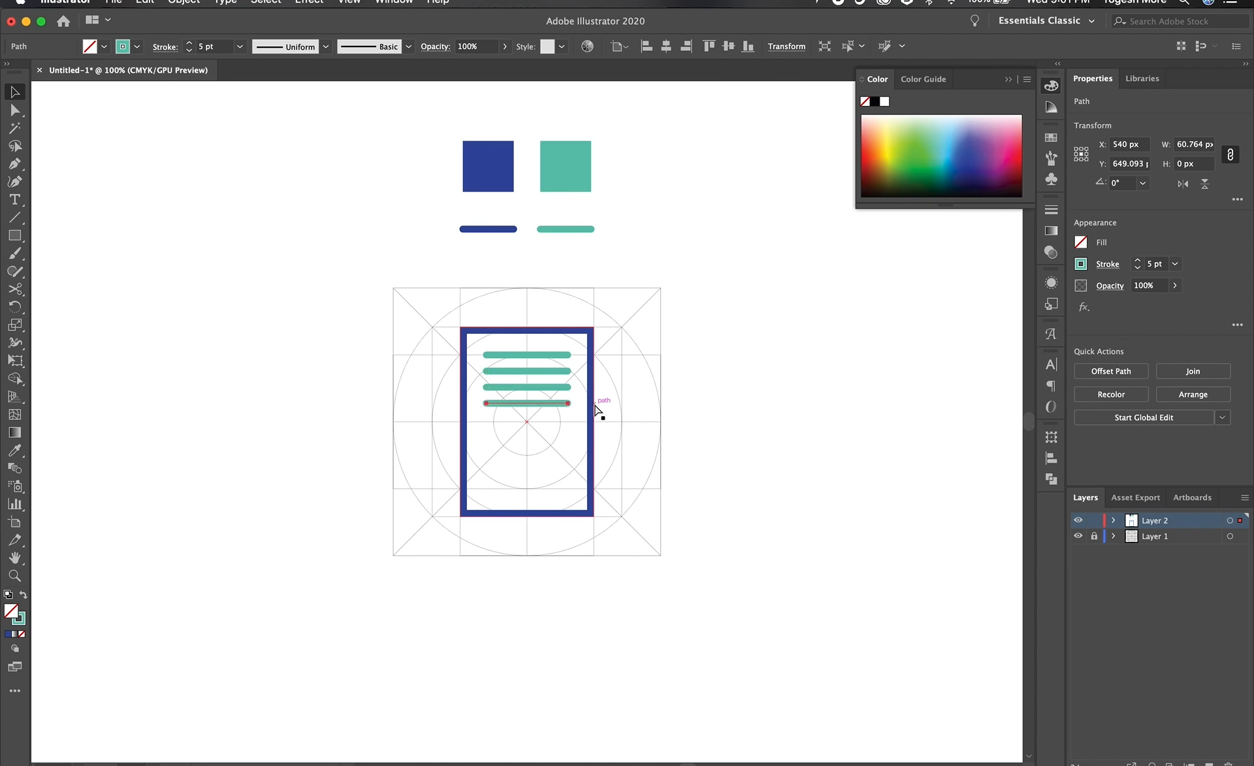
Select the whole stack of teal lines and move it into the lower half of the rectangle.
{"action": "left_click", "coordinate": [487, 353], "text": "shift"}
{"action": "mouse_move", "coordinate": [549, 423]}
{"action": "left_mouse_down"}
{"action": "mouse_move", "coordinate": [548, 490]}
{"action": "mouse_move", "coordinate": [553, 446]}
{"action": "left_mouse_up"}
{"action": "left_click", "coordinate": [658, 443]}
Delete the topmost teal line, the one on the grid's horizontal center line.
{"action": "key", "text": "a"}
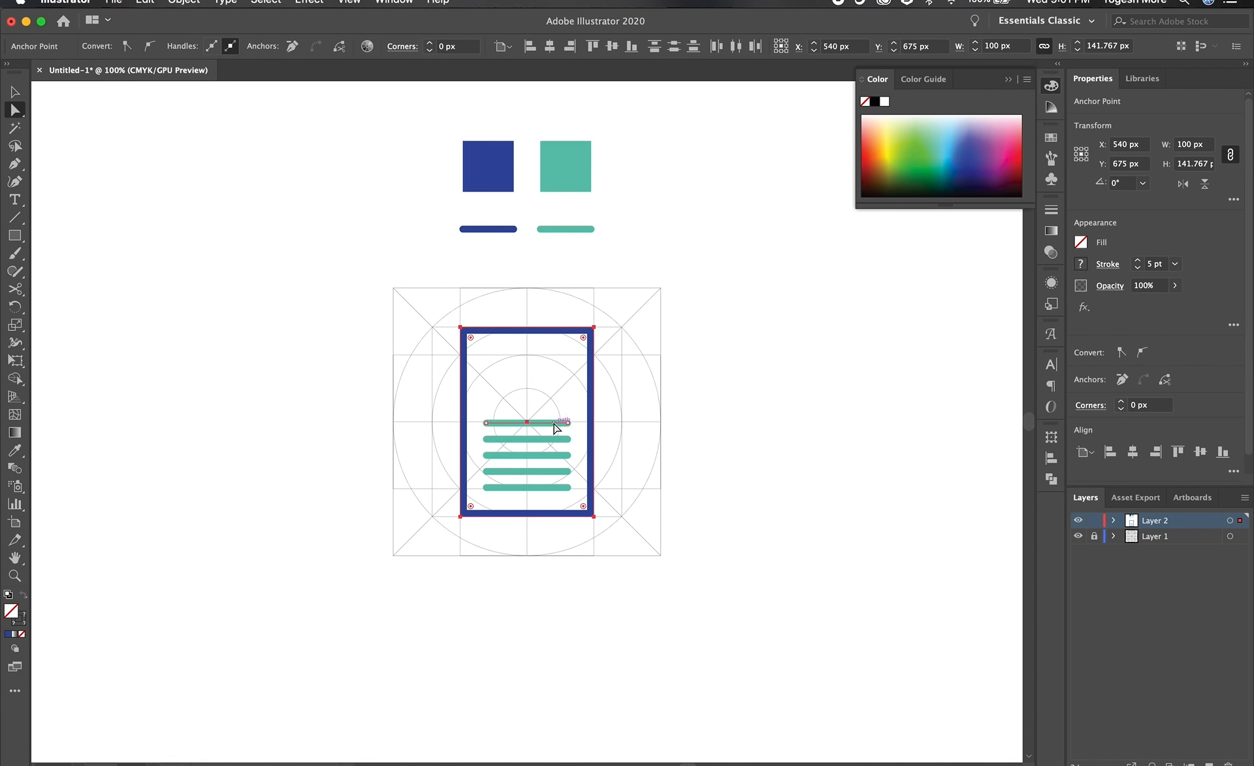
{"action": "key", "text": "Delete"}
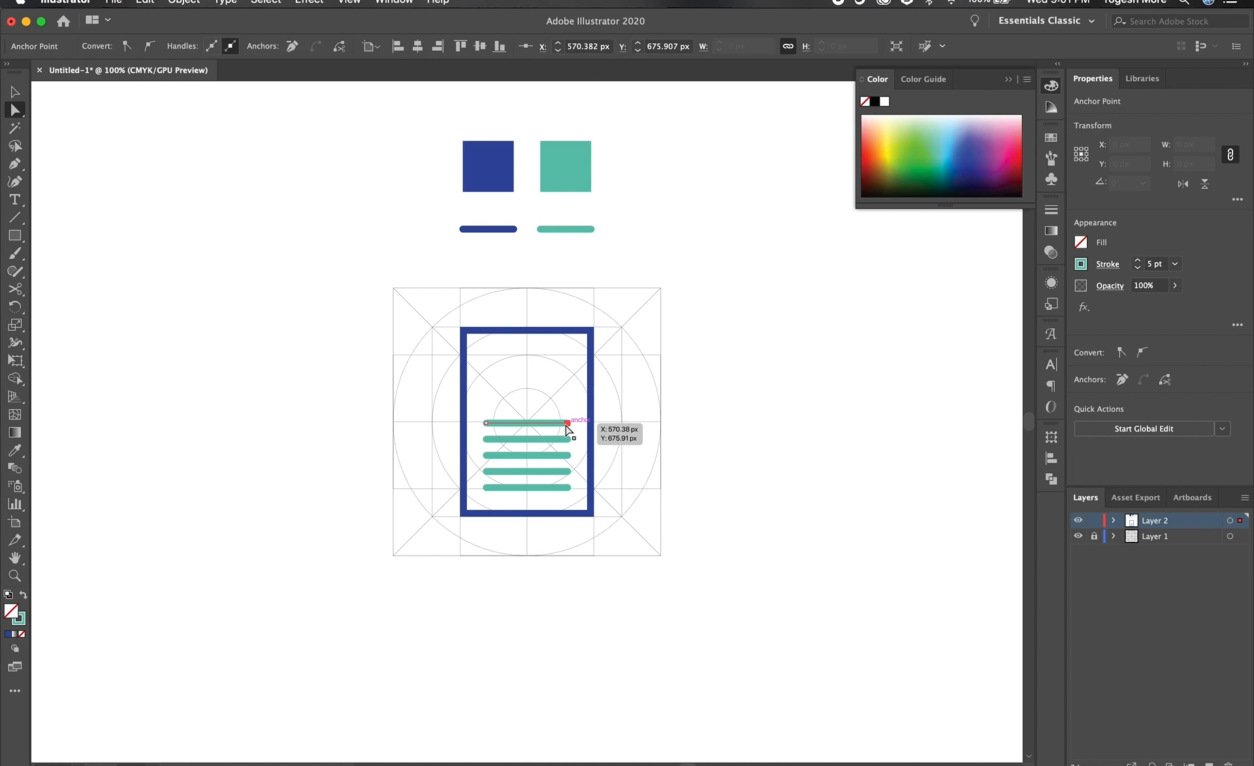
{"action": "key", "text": "v"}
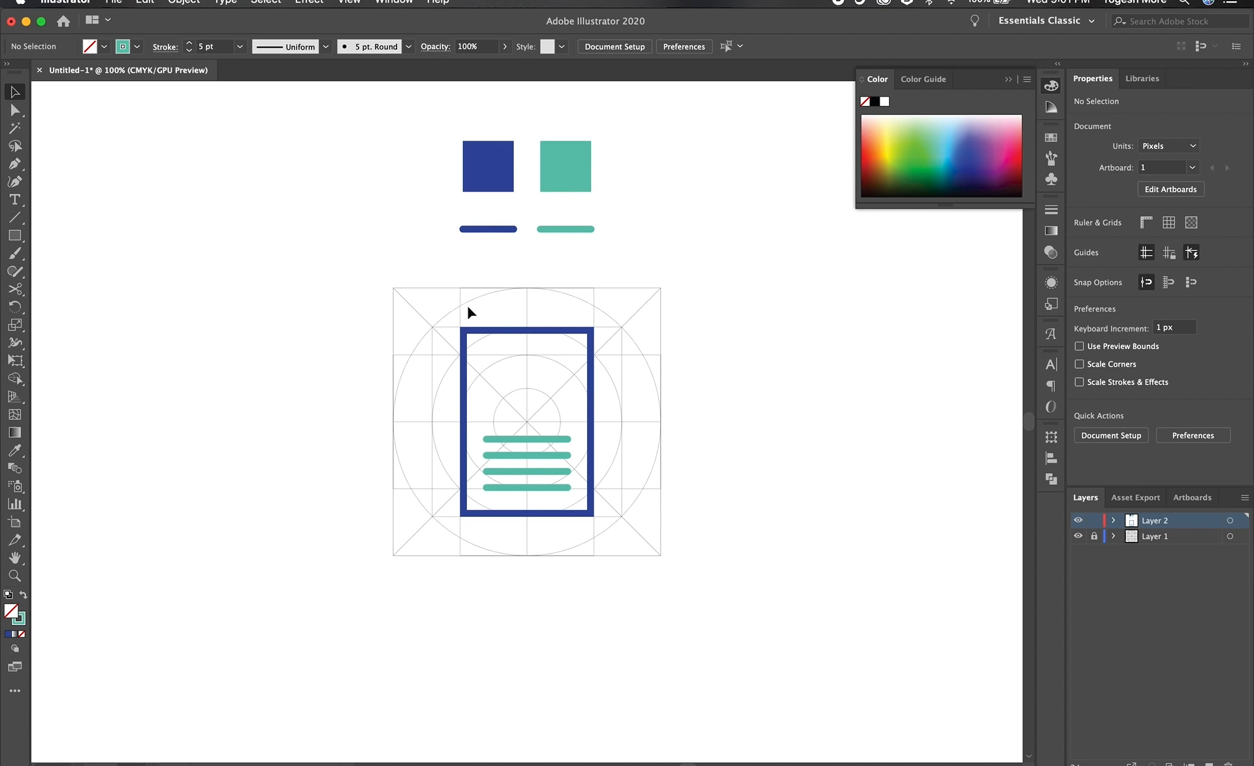
Round all corners of the dark blue rectangle with a 10 px radius.
{"action": "key", "text": "a"}
{"action": "left_click_drag", "start_coordinate": [422, 298], "coordinate": [635, 562]}
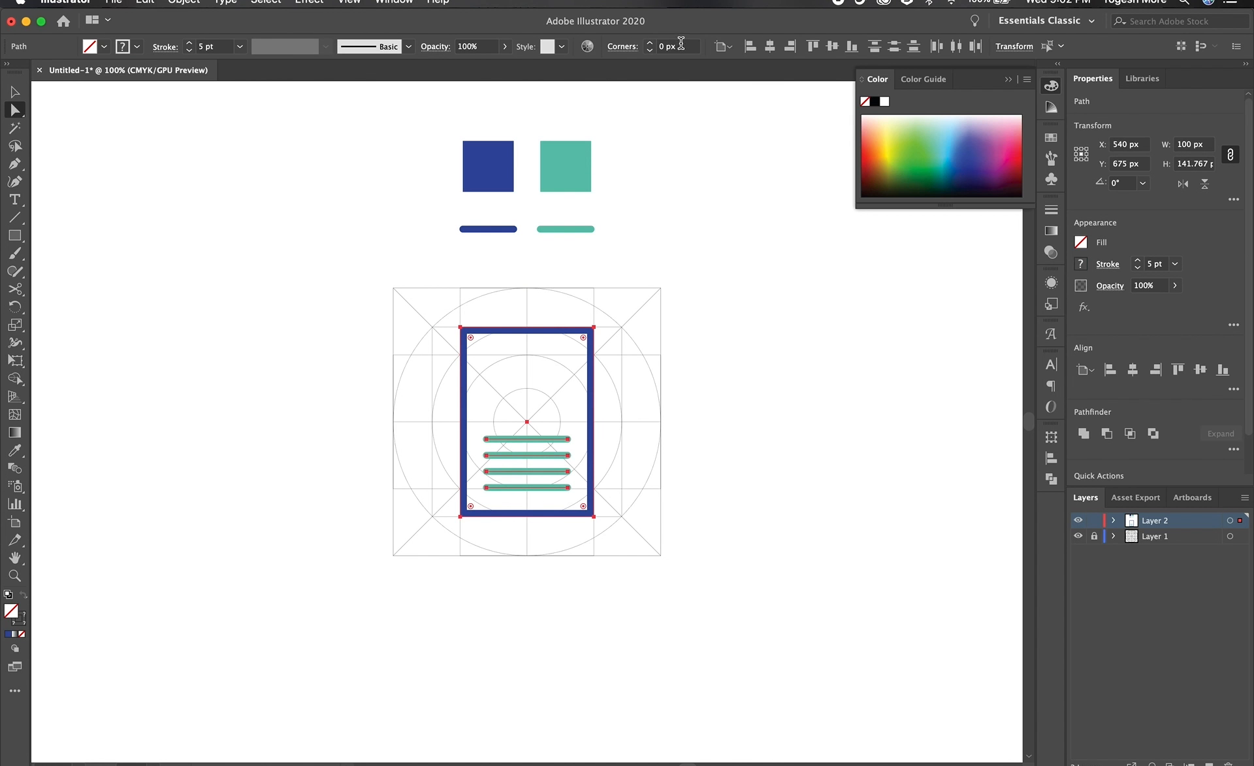
{"action": "type", "text": "10"}
{"action": "key", "text": "Return"}
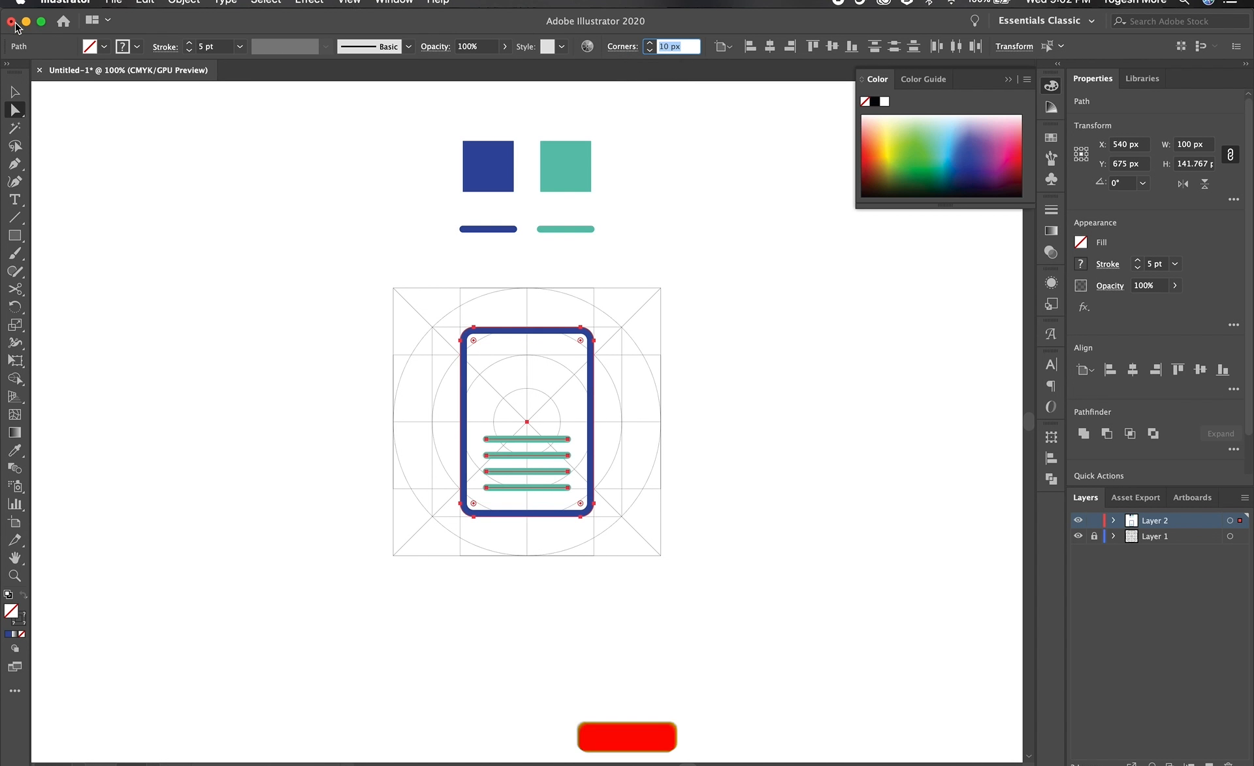
{"action": "left_click", "coordinate": [13, 80]}
{"action": "left_click", "coordinate": [751, 490]}
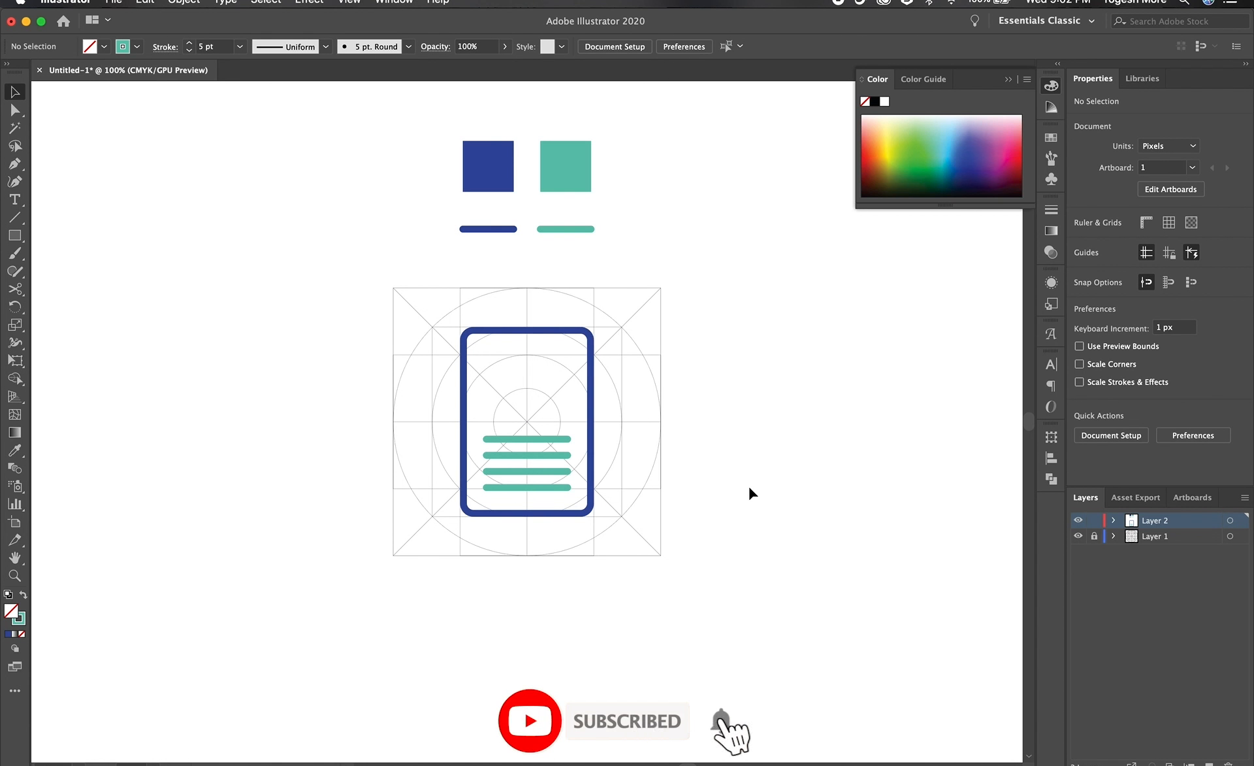
Draw an L-shaped chart axis about 43 px wide and 50 px high above the teal lines.
{"action": "key", "text": "p"}
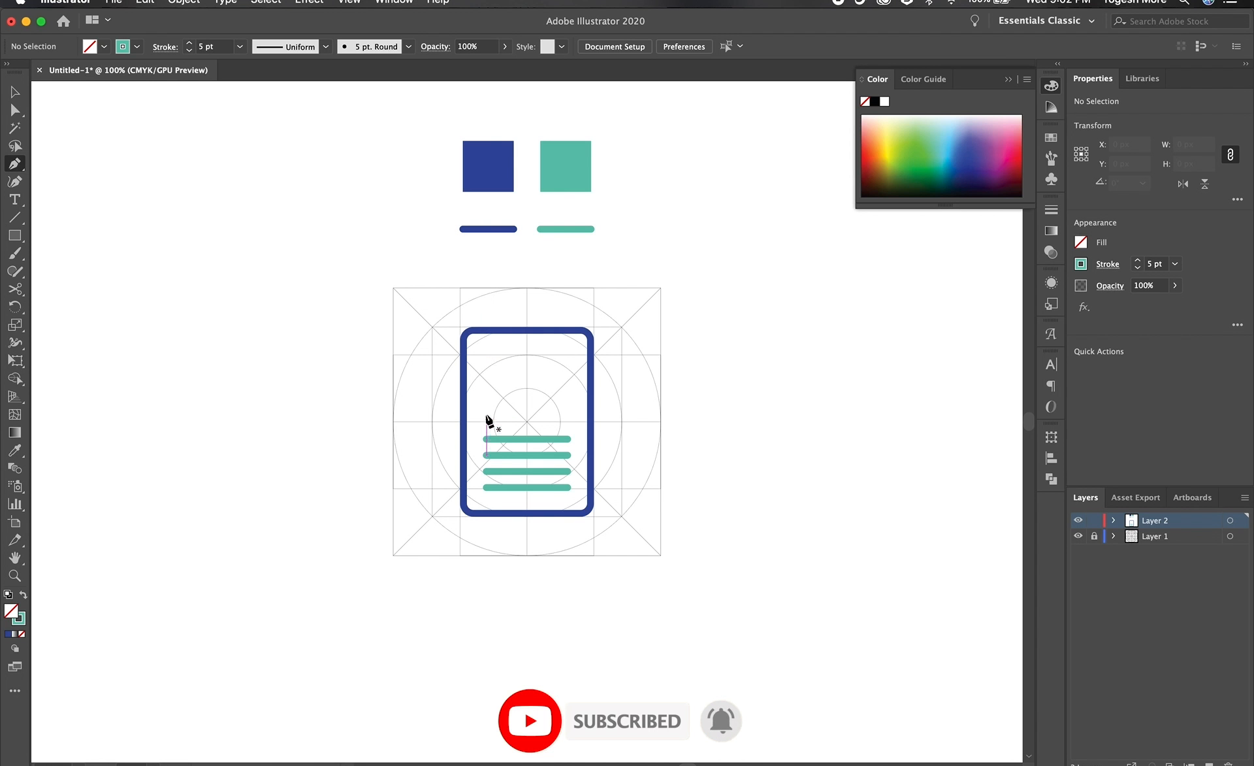
{"action": "left_click", "coordinate": [486, 355]}
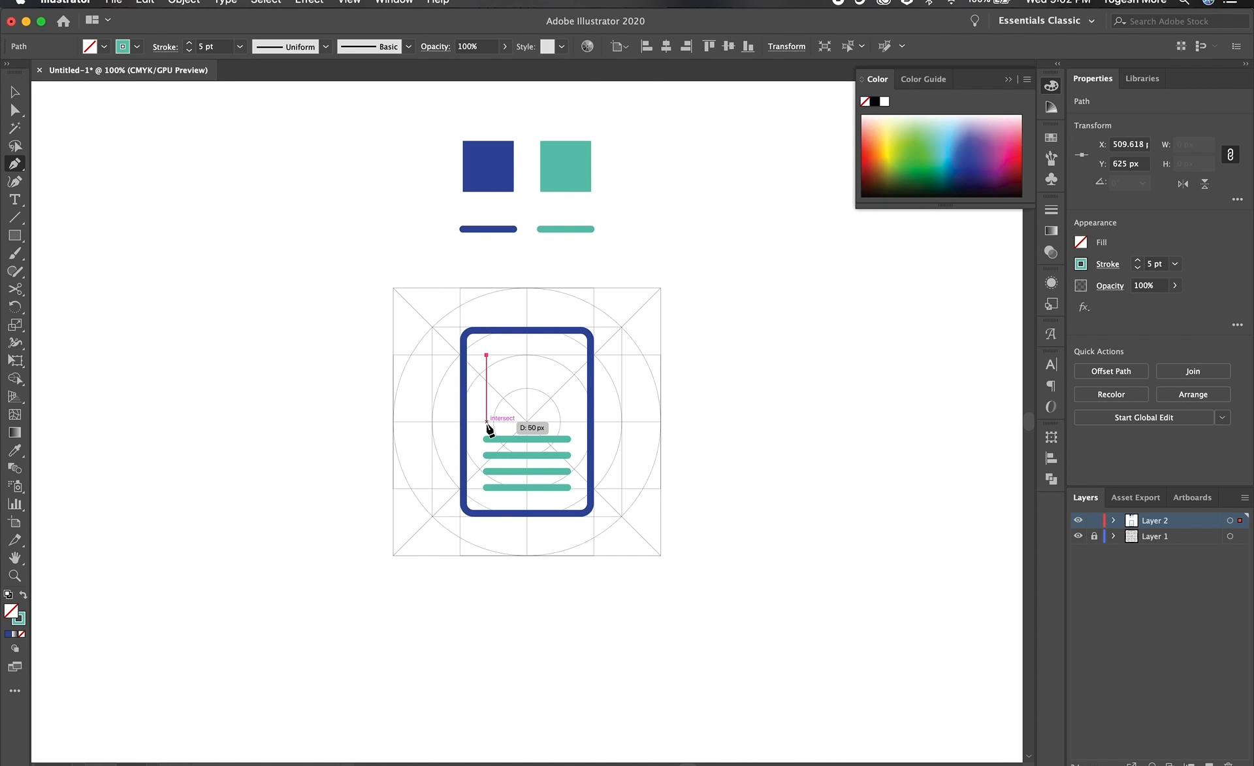
{"action": "left_click", "coordinate": [487, 421]}
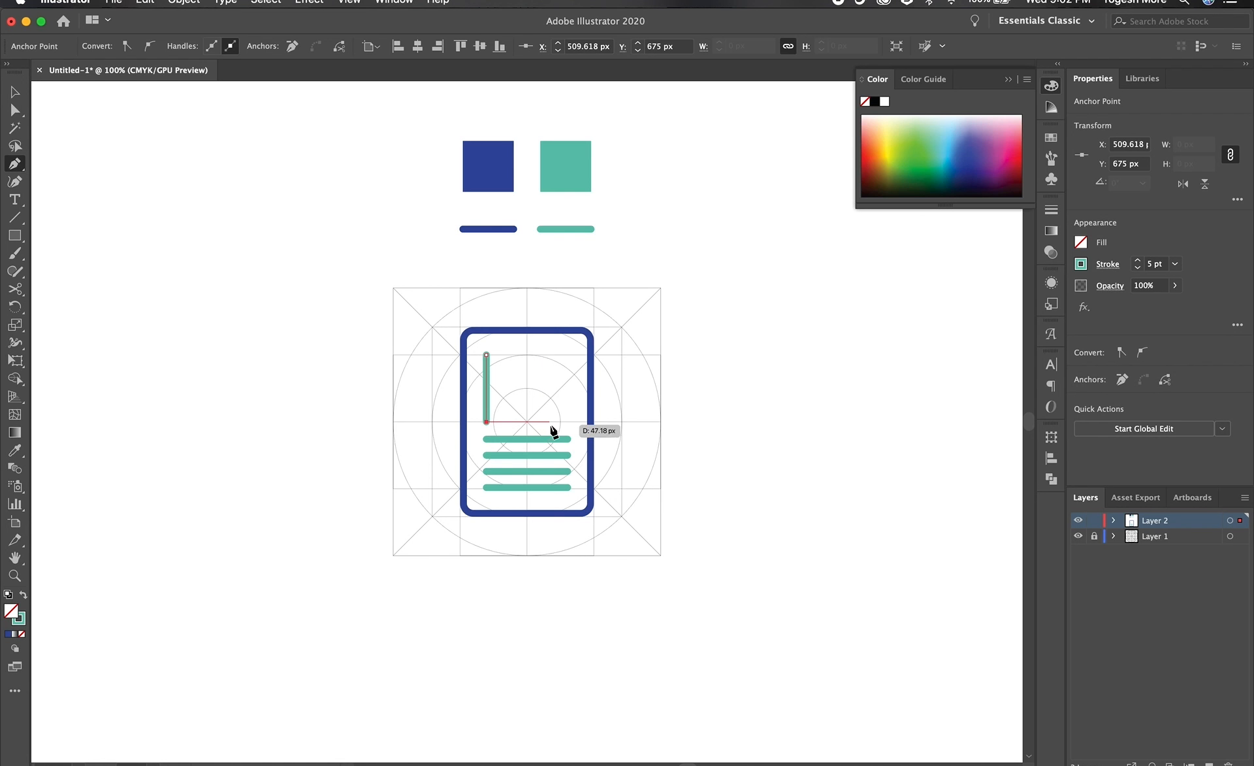
{"action": "left_click", "coordinate": [545, 423]}
{"action": "key", "text": "c"}
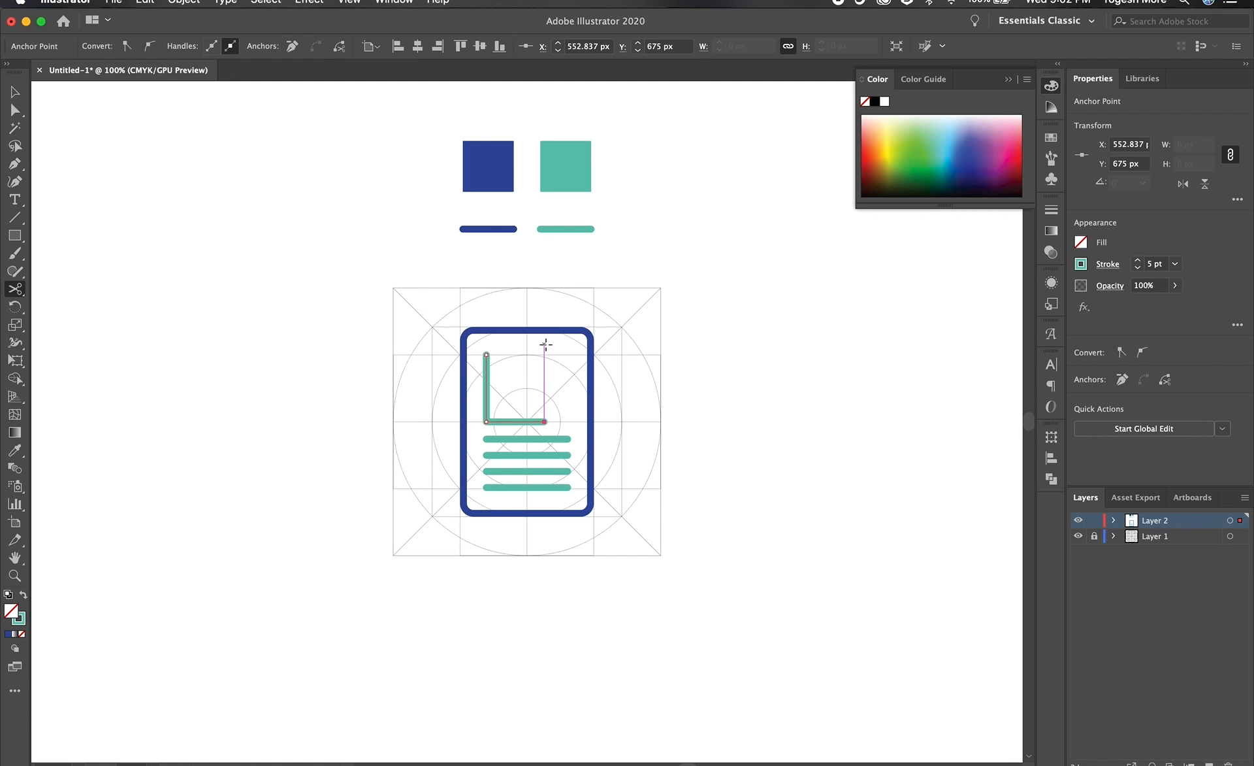
Center the L-shaped chart axis horizontally.
{"action": "key", "text": "v"}
{"action": "left_click", "coordinate": [529, 422]}
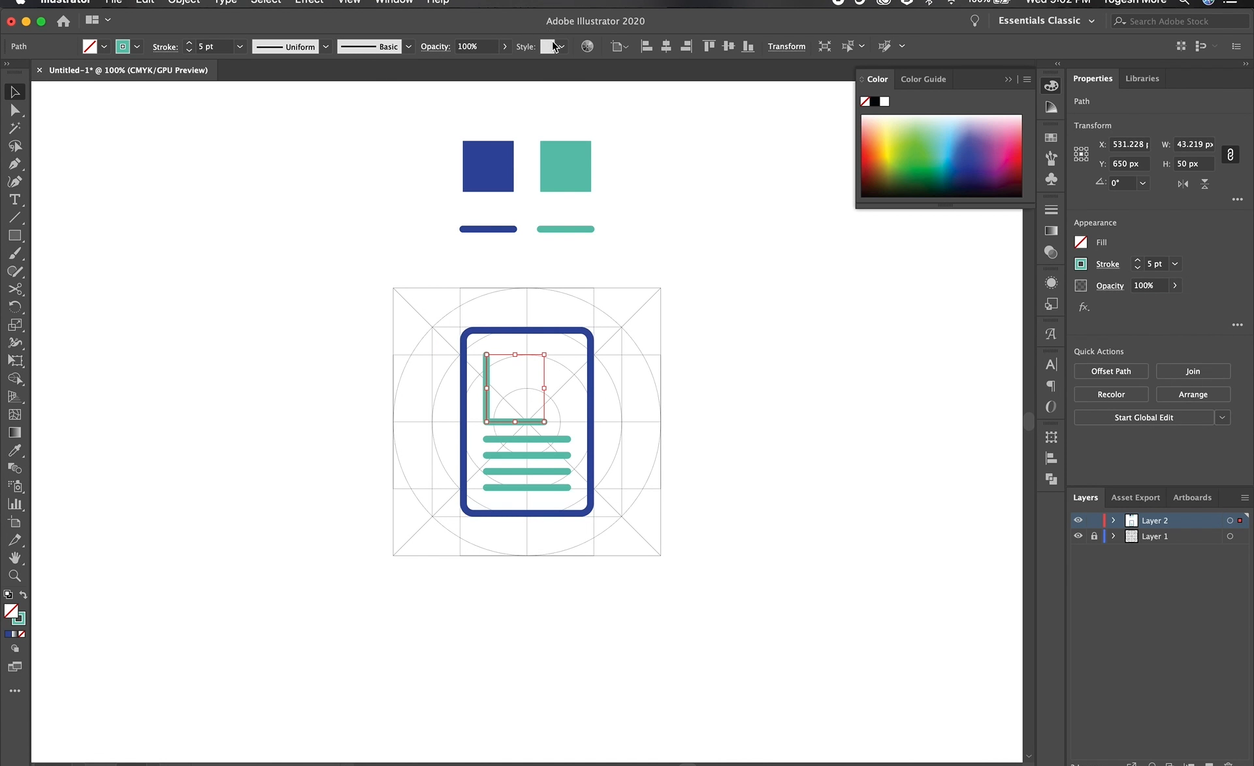
{"action": "left_click", "coordinate": [667, 47]}
{"action": "left_click", "coordinate": [775, 428]}
Draw a four-point rising zigzag trend line about 34 px wide and 25 px high inside the chart axis.
{"action": "key", "text": "p"}
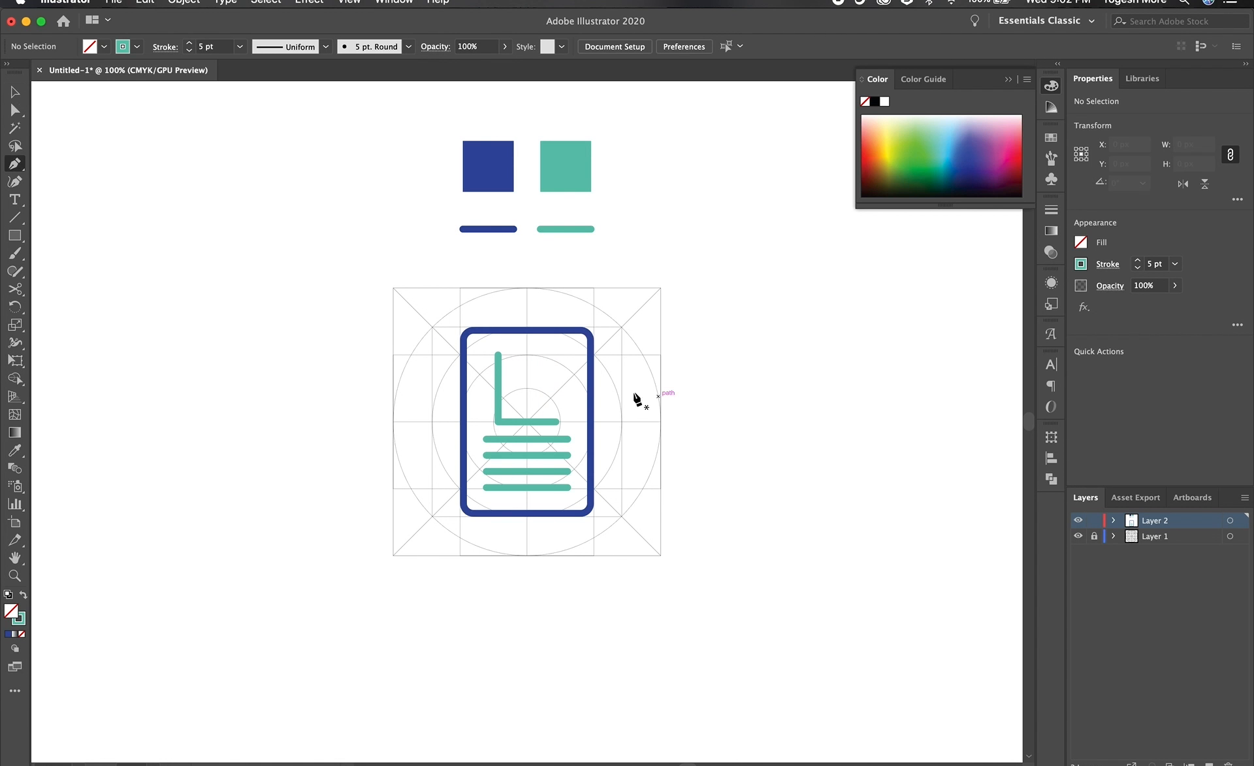
{"action": "left_click", "coordinate": [511, 405]}
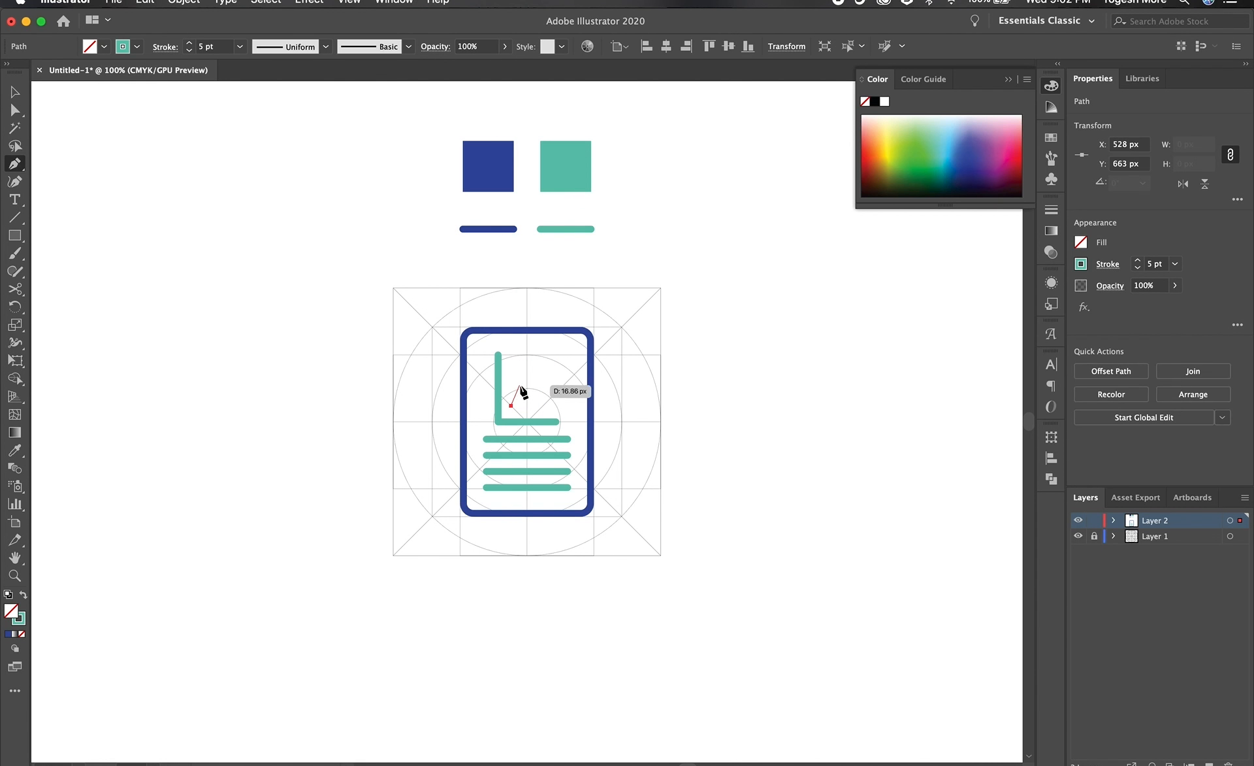
{"action": "left_click", "coordinate": [527, 388]}
{"action": "left_click", "coordinate": [541, 397]}
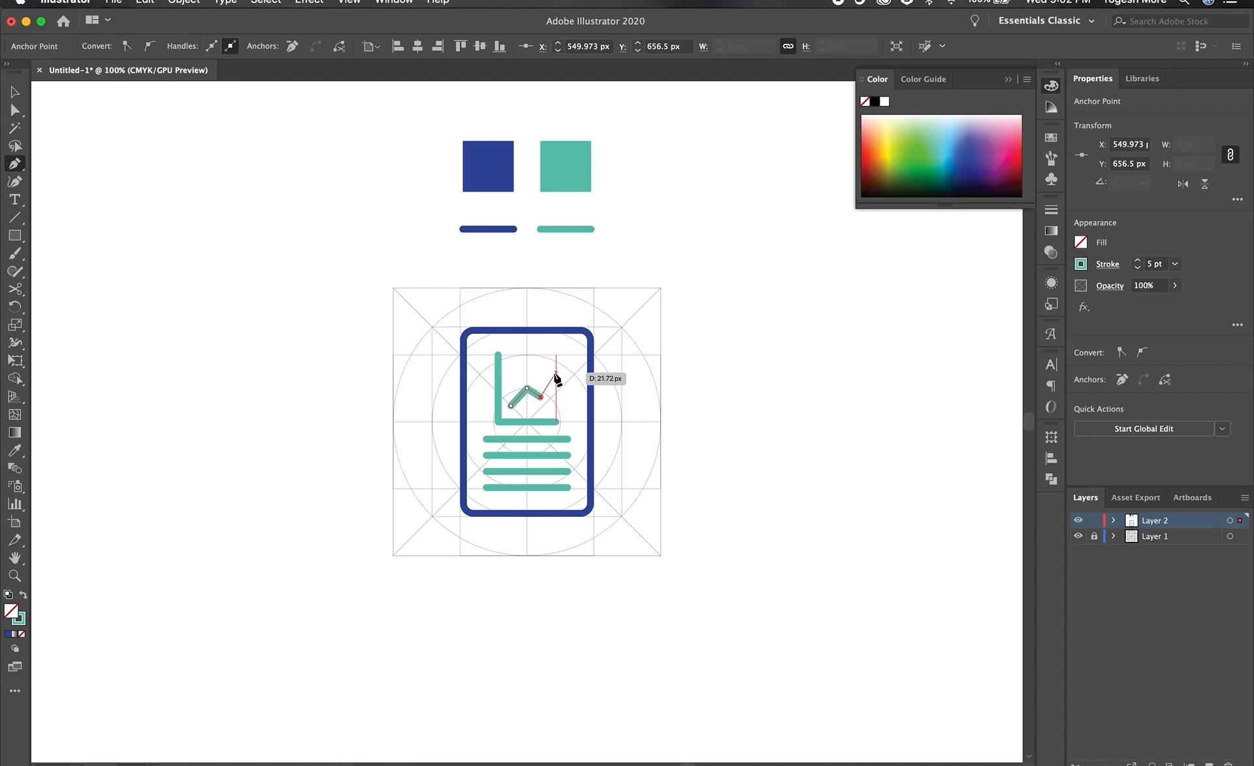
{"action": "left_click", "coordinate": [556, 373]}
{"action": "key", "text": "v"}
{"action": "left_click", "coordinate": [724, 410]}
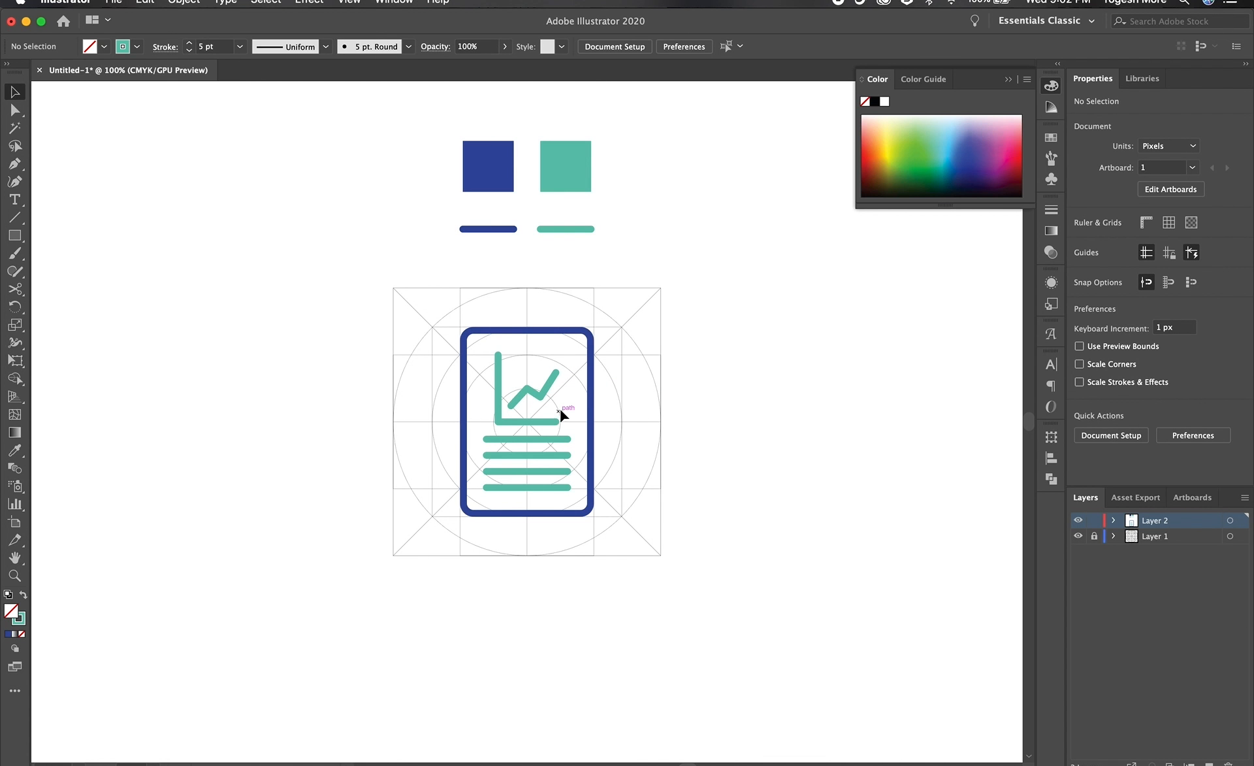
Recolor the zigzag trend line and the L-shaped axis by sampling the document outline's dark blue stroke.
{"action": "left_click", "coordinate": [545, 390]}
{"action": "key", "text": "i"}
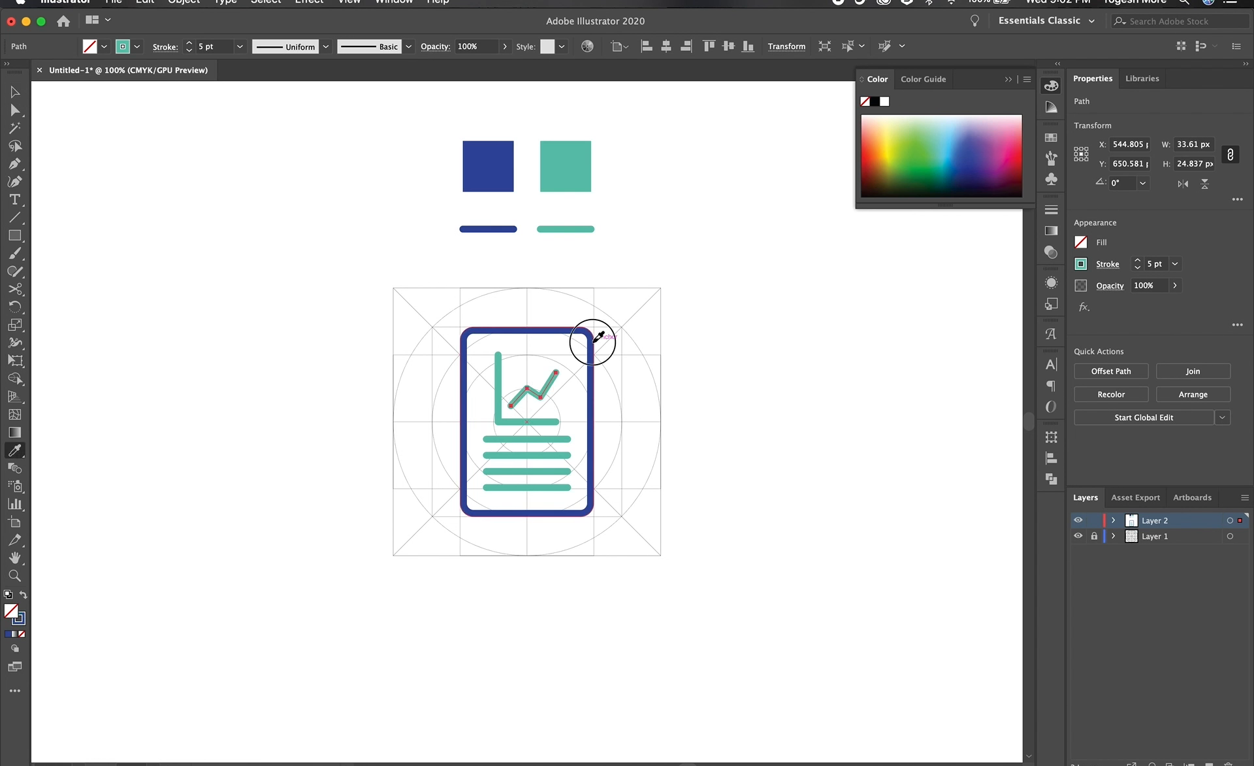
{"action": "left_click", "coordinate": [592, 336]}
{"action": "key", "text": "c"}
{"action": "key", "text": "v"}
{"action": "left_click", "coordinate": [552, 422]}
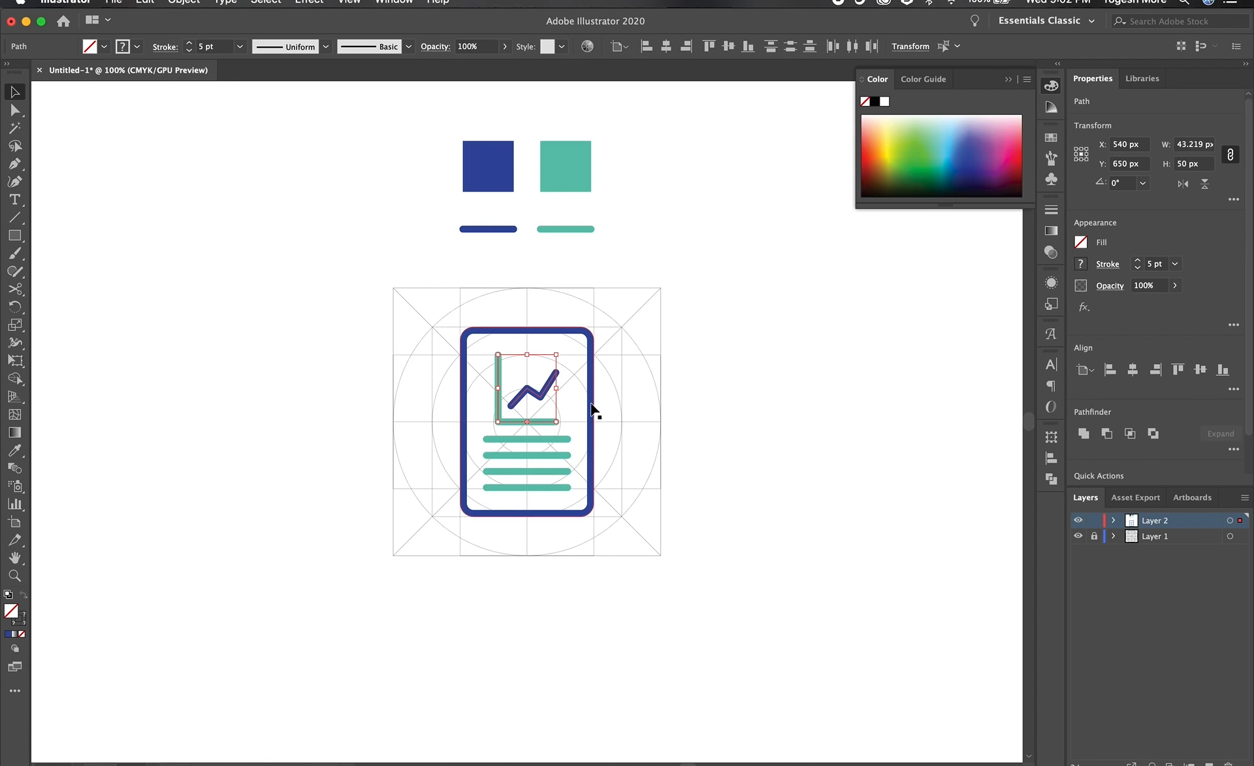
{"action": "key", "text": "i"}
{"action": "left_click", "coordinate": [591, 376]}
{"action": "key", "text": "v"}
{"action": "left_click", "coordinate": [818, 544]}
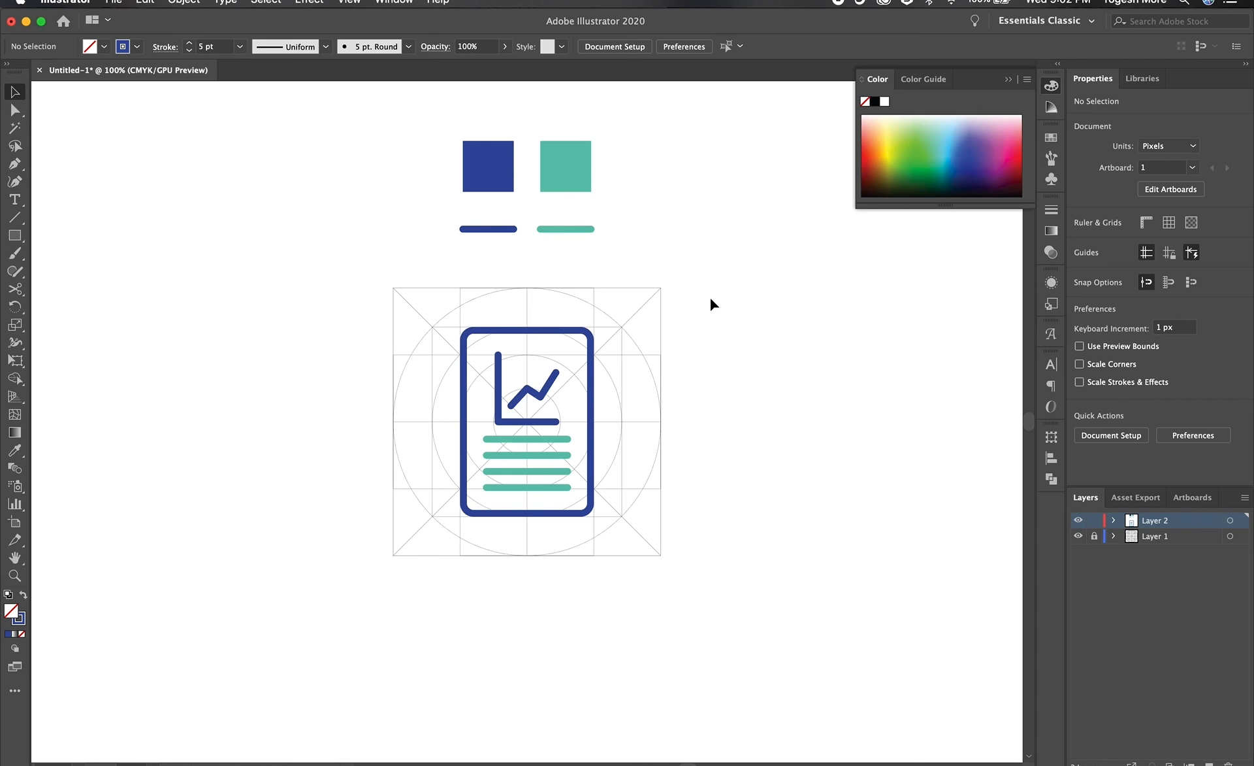
Move the complete document icon off the grid into the empty area to its left.
{"action": "left_click_drag", "start_coordinate": [713, 305], "coordinate": [362, 577]}
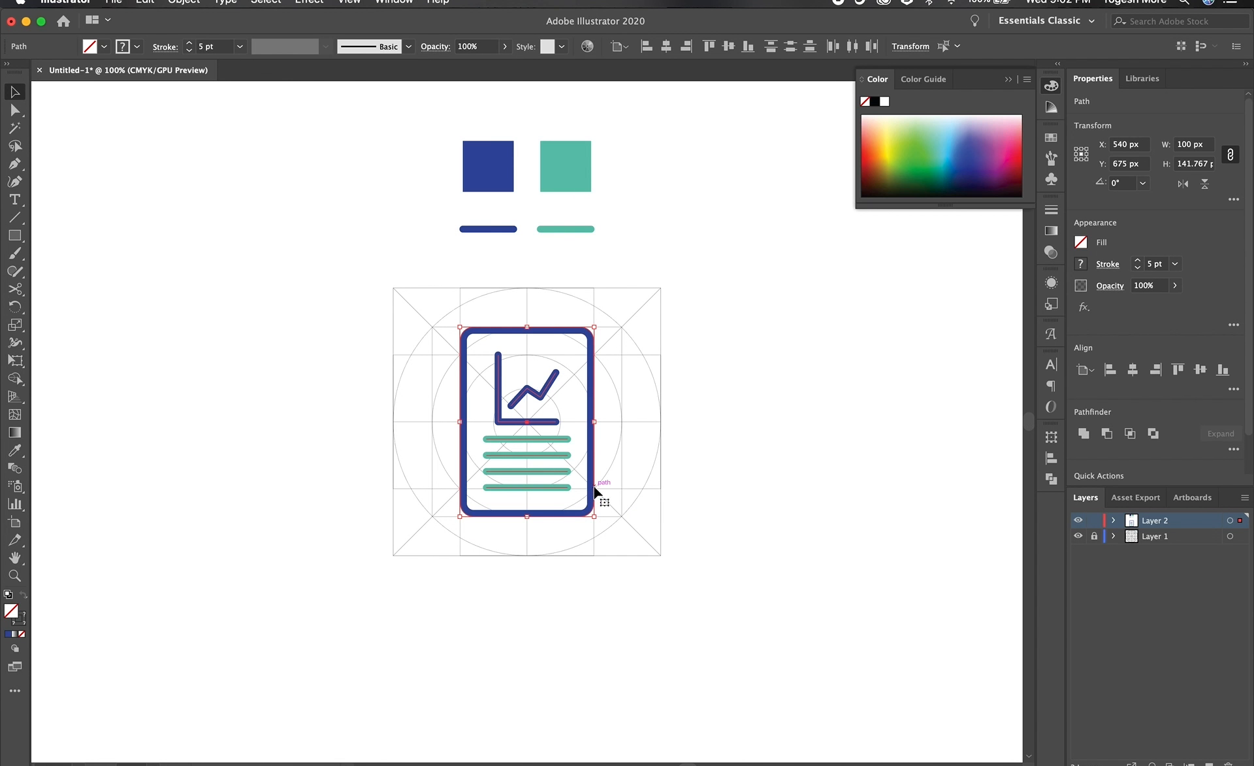
{"action": "left_click_drag", "start_coordinate": [595, 491], "coordinate": [265, 487]}
{"action": "left_click", "coordinate": [426, 653]}
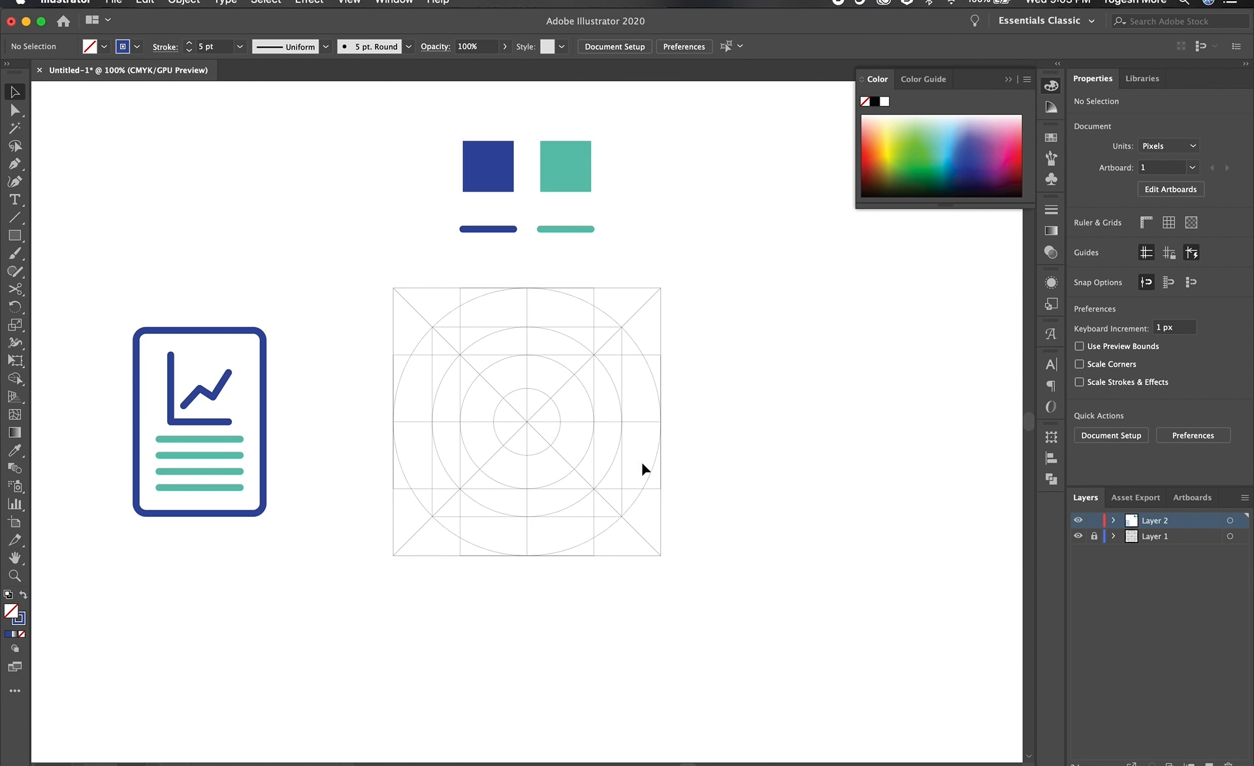
Draw a rectangle about 142 by 100 px centered on the grid and align its stroke to the inside.
{"action": "left_click", "coordinate": [14, 238]}
{"action": "left_click_drag", "start_coordinate": [432, 355], "coordinate": [623, 488]}
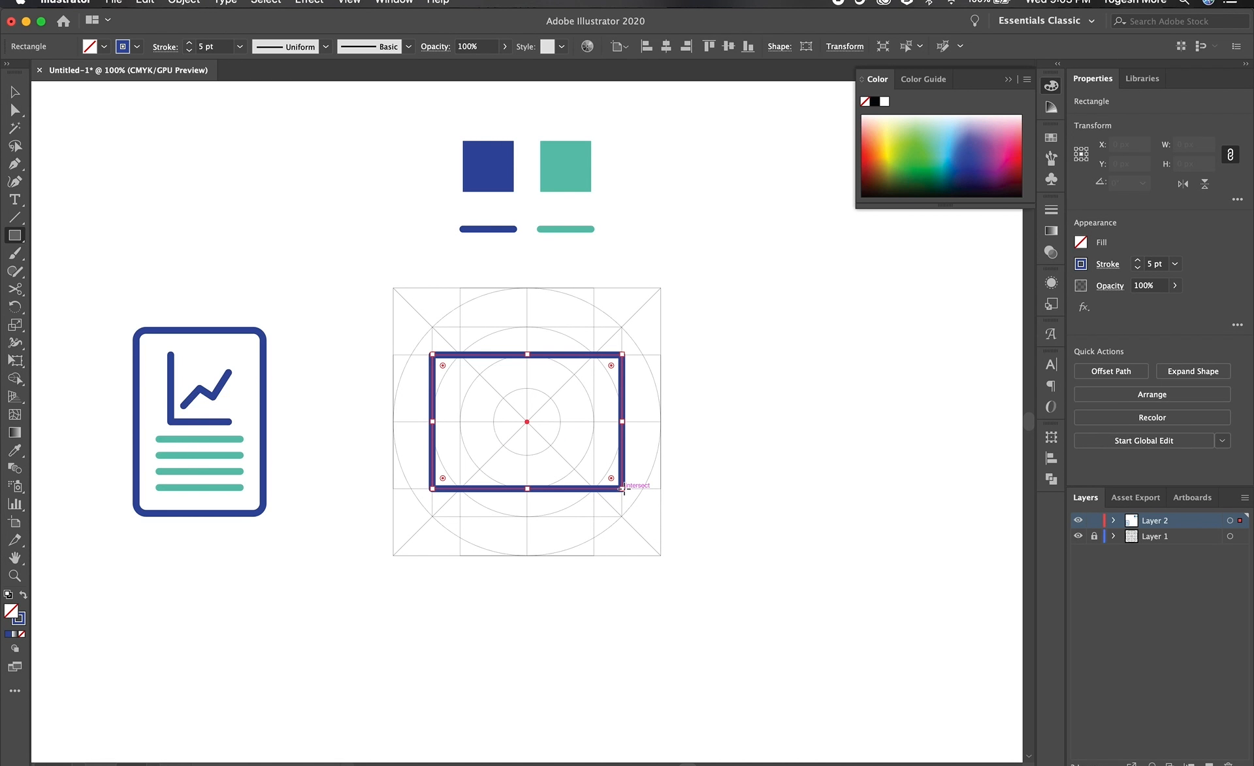
{"action": "key", "text": "v"}
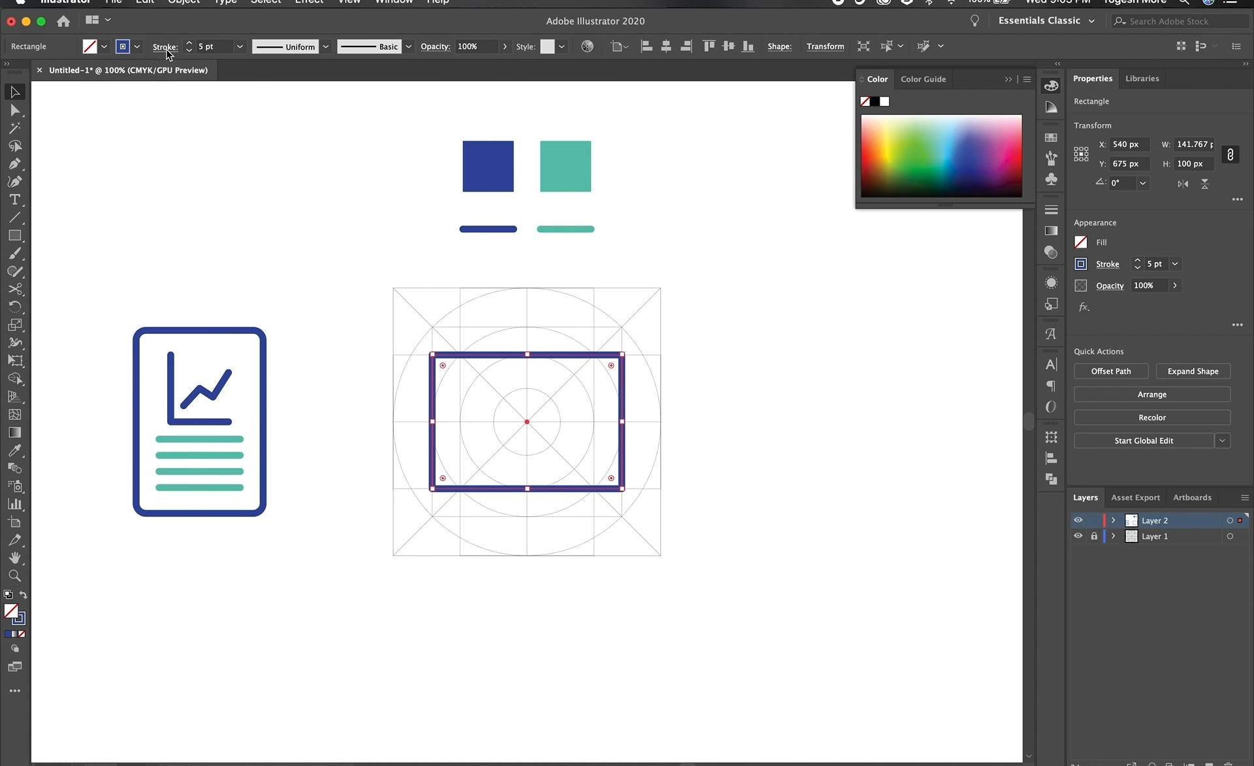
{"action": "left_click", "coordinate": [165, 47]}
{"action": "left_click", "coordinate": [91, 123]}
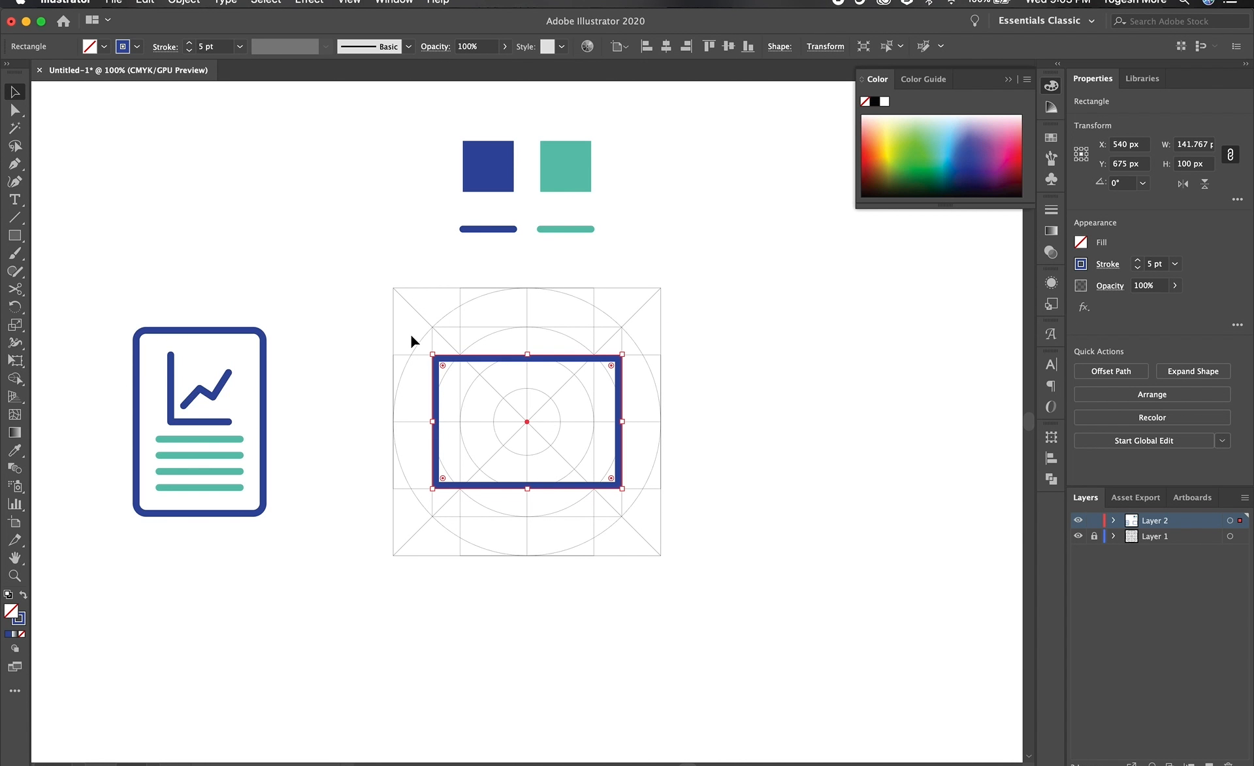
Try rounding all corners of the new rectangle with a 10 px radius.
{"action": "key", "text": "a"}
{"action": "left_click", "coordinate": [689, 42]}
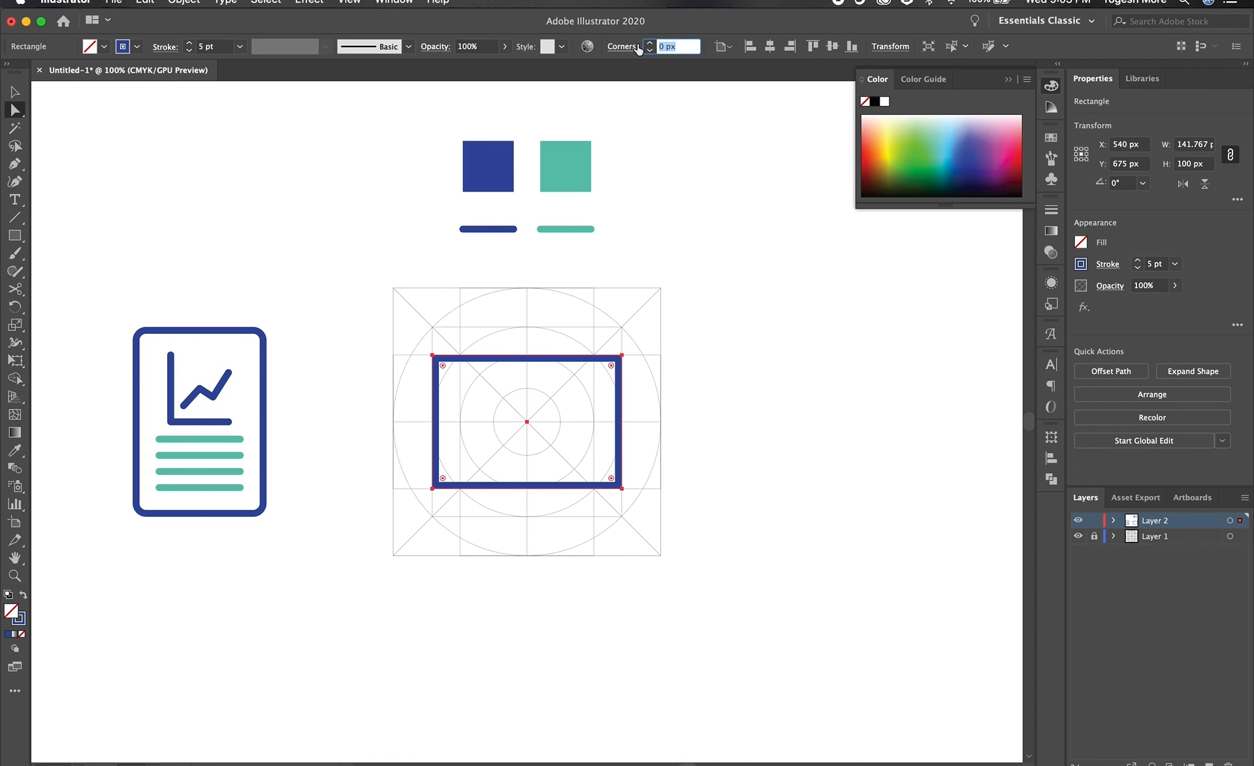
{"action": "type", "text": "10"}
{"action": "key", "text": "Return"}
Try shifting the rectangle's left-side anchor points about 10 px inward, and undo the recent changes.
{"action": "left_click_drag", "start_coordinate": [392, 324], "coordinate": [503, 521]}
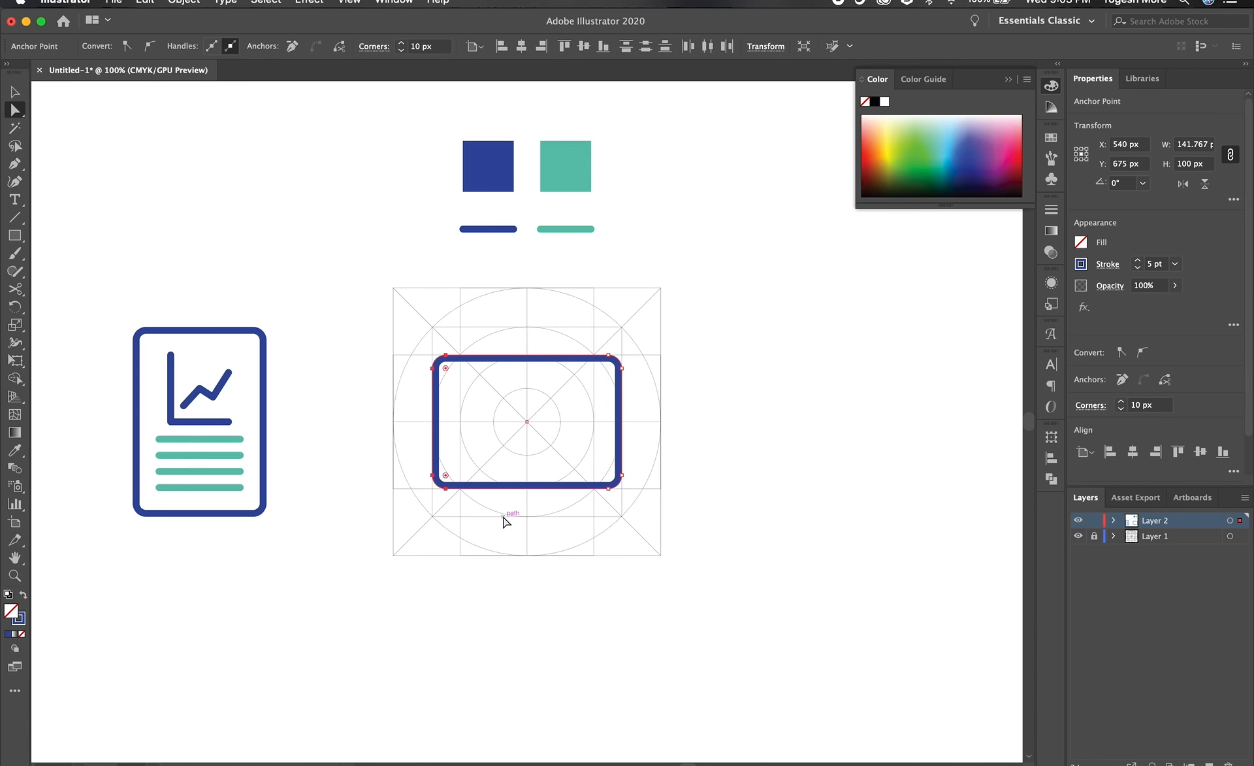
{"action": "key", "text": "shift+Right"}
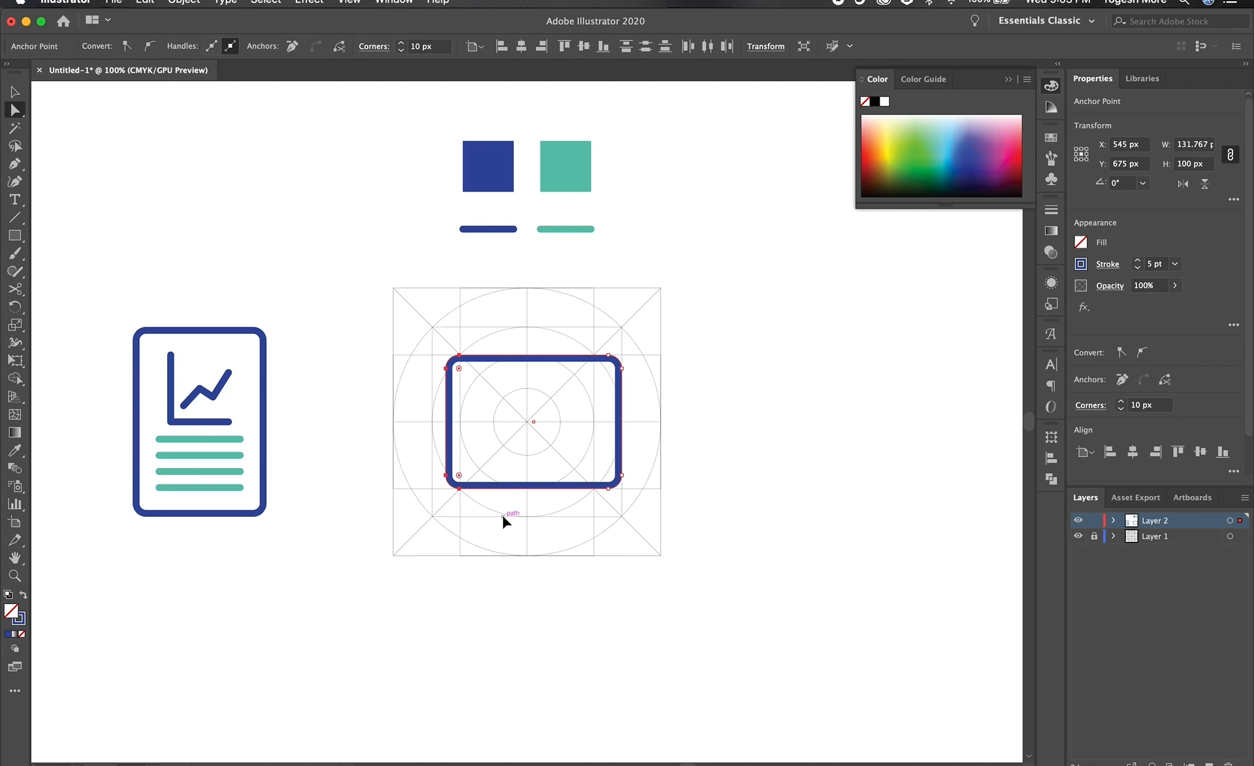
{"action": "key", "text": "super+z"}
{"action": "key", "text": "super+z"}
Delete the rectangle on the grid and redraw it with square corners, about 142 by 100 px, on the same guides.
{"action": "key", "text": "Delete"}
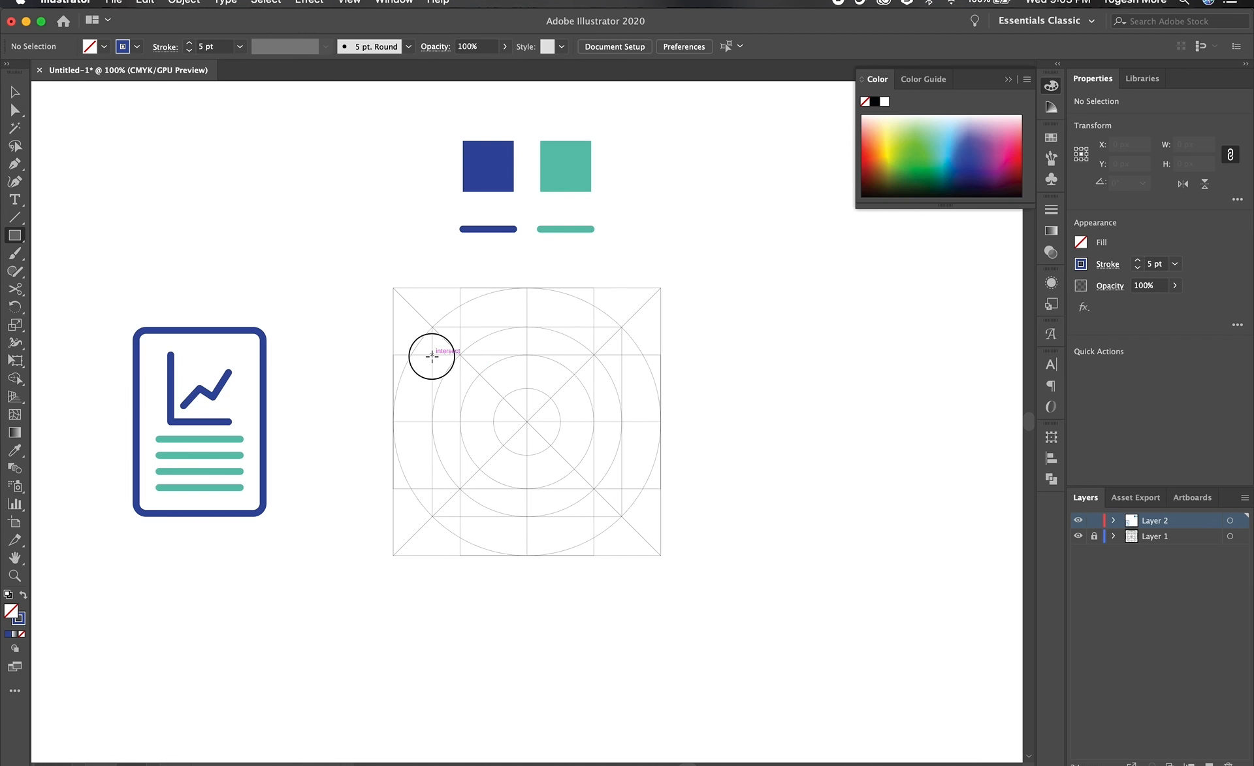
{"action": "left_click_drag", "start_coordinate": [432, 356], "coordinate": [622, 488]}
{"action": "left_click", "coordinate": [13, 93]}
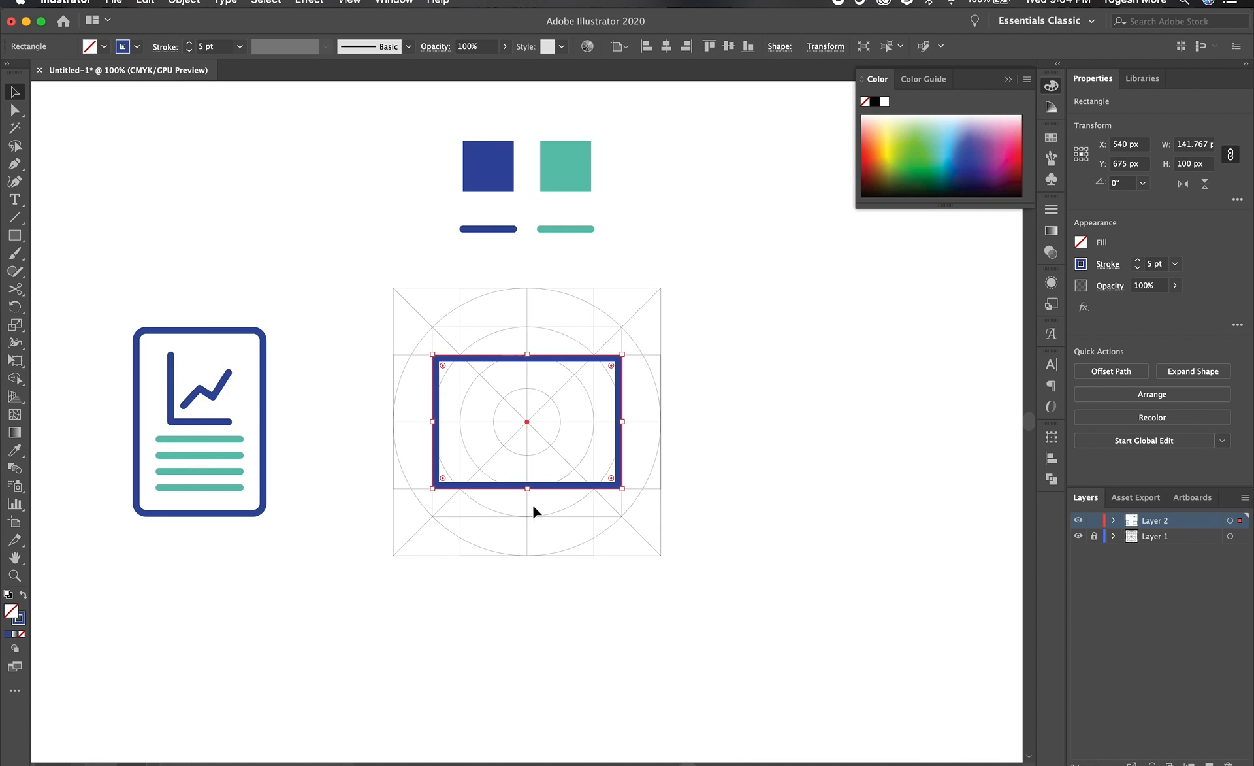
{"action": "left_click", "coordinate": [582, 542]}
Narrow the grid rectangle to about 122 px wide by moving its left and right side anchors 10 px inward each.
{"action": "key", "text": "z"}
{"action": "left_click_drag", "start_coordinate": [527, 435], "coordinate": [530, 439]}
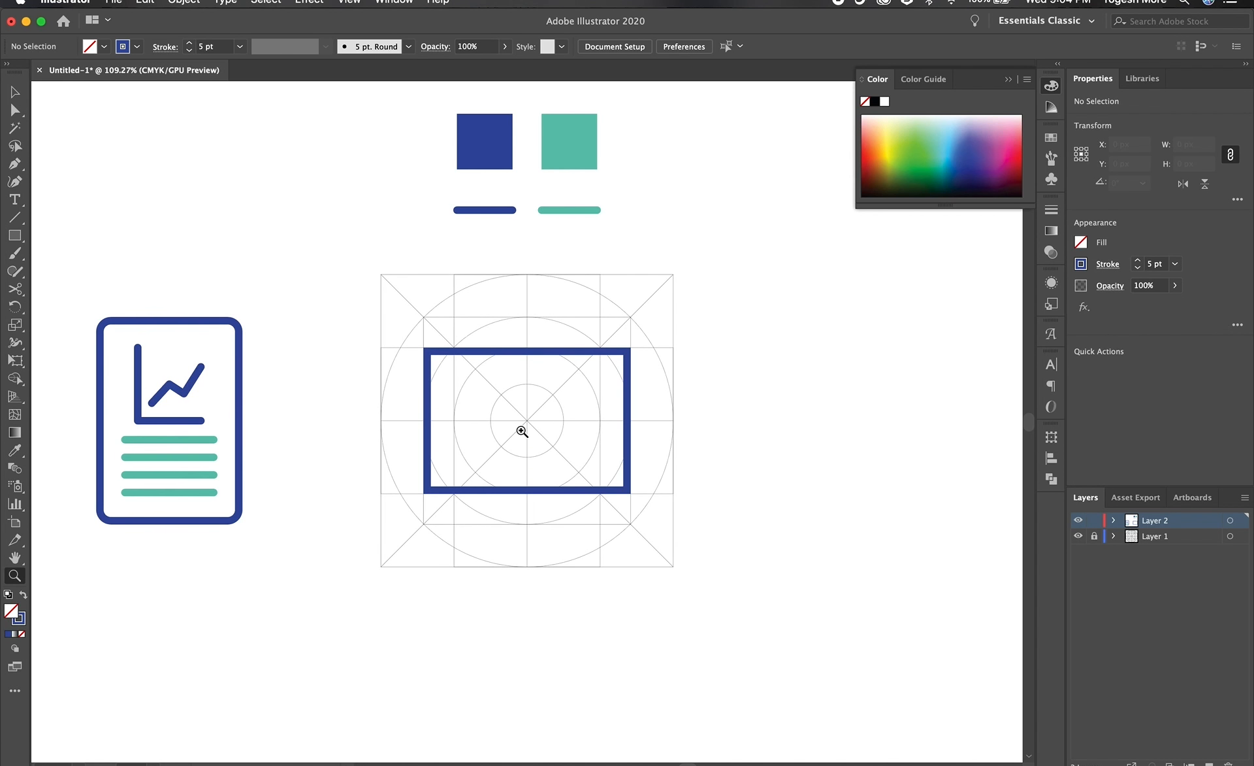
{"action": "key", "text": "a"}
{"action": "left_click_drag", "start_coordinate": [420, 341], "coordinate": [471, 520]}
{"action": "key", "text": "shift+Right"}
{"action": "key", "text": "shift+Right"}
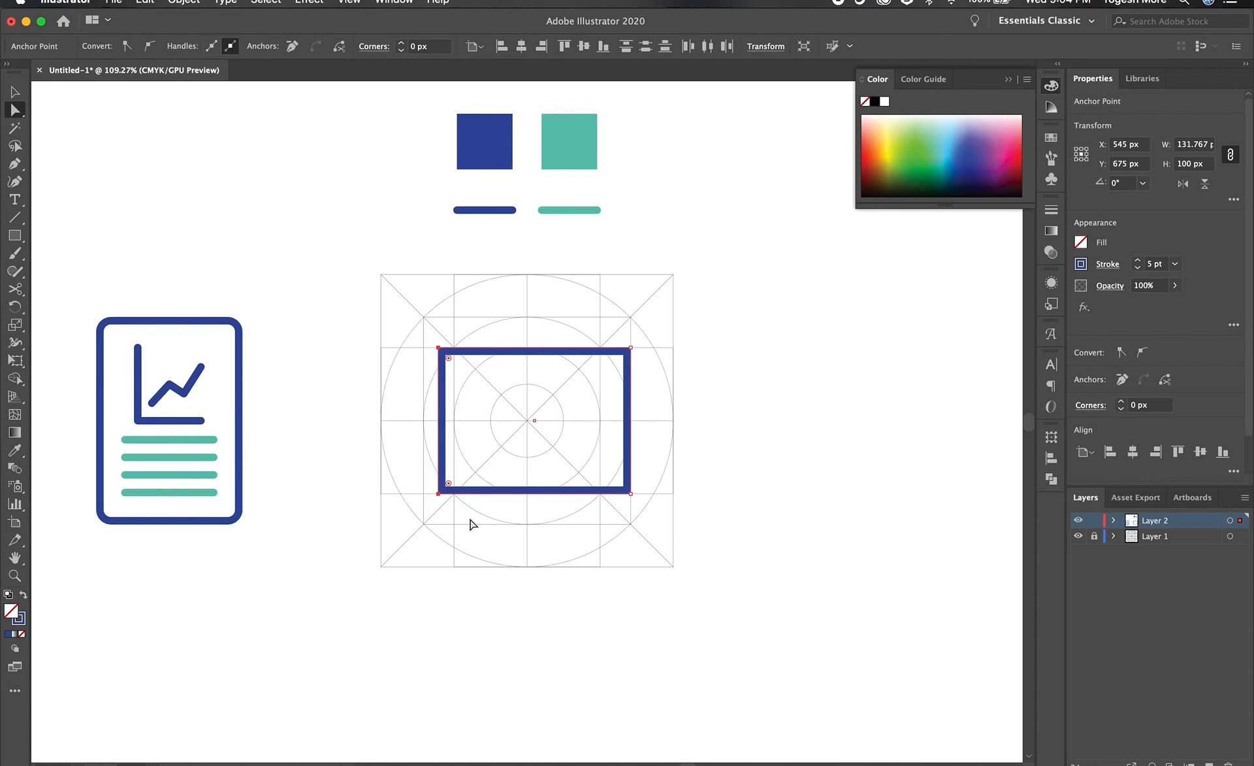
{"action": "left_click_drag", "start_coordinate": [652, 405], "coordinate": [602, 549]}
{"action": "key", "text": "shift+Left"}
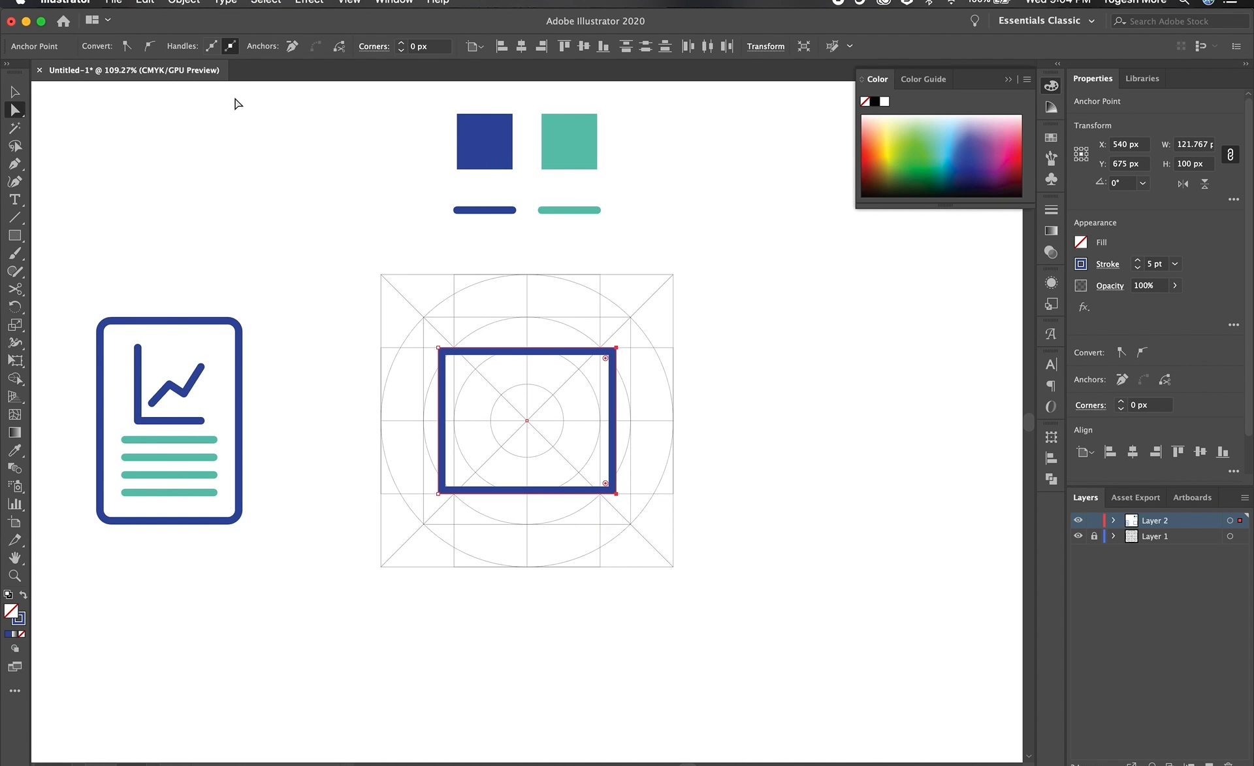
{"action": "left_click", "coordinate": [15, 93]}
{"action": "left_click", "coordinate": [689, 398]}
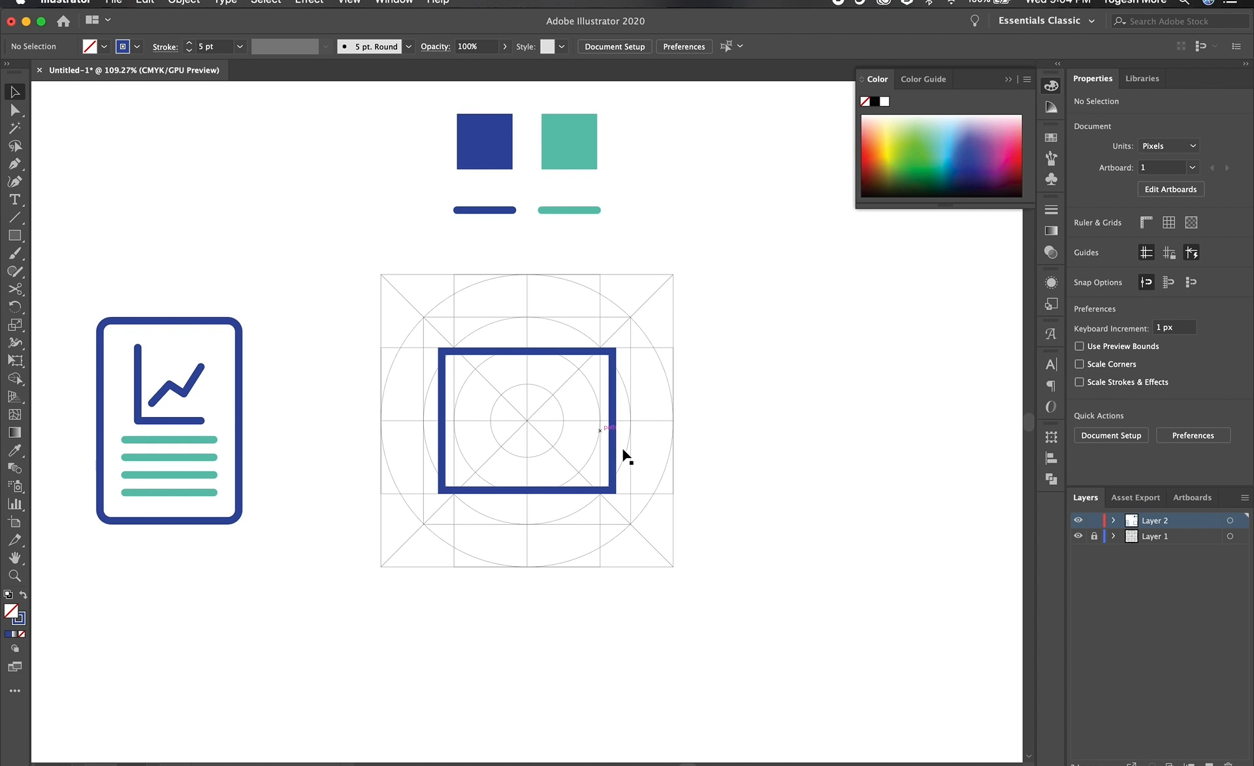
Duplicate the rectangle in place and widen the copy by moving its side anchors 10 px outward on each side.
{"action": "left_click_drag", "start_coordinate": [745, 330], "coordinate": [424, 520]}
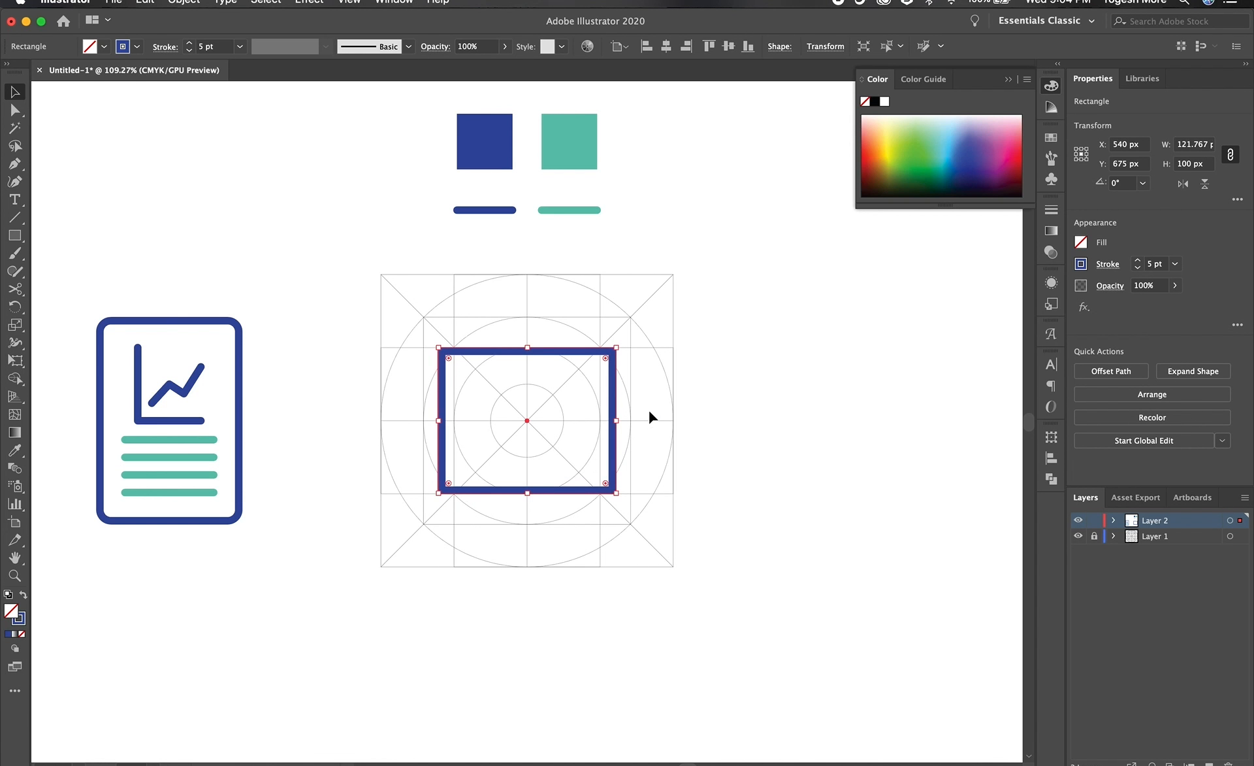
{"action": "key", "text": "a"}
{"action": "left_click", "coordinate": [617, 348]}
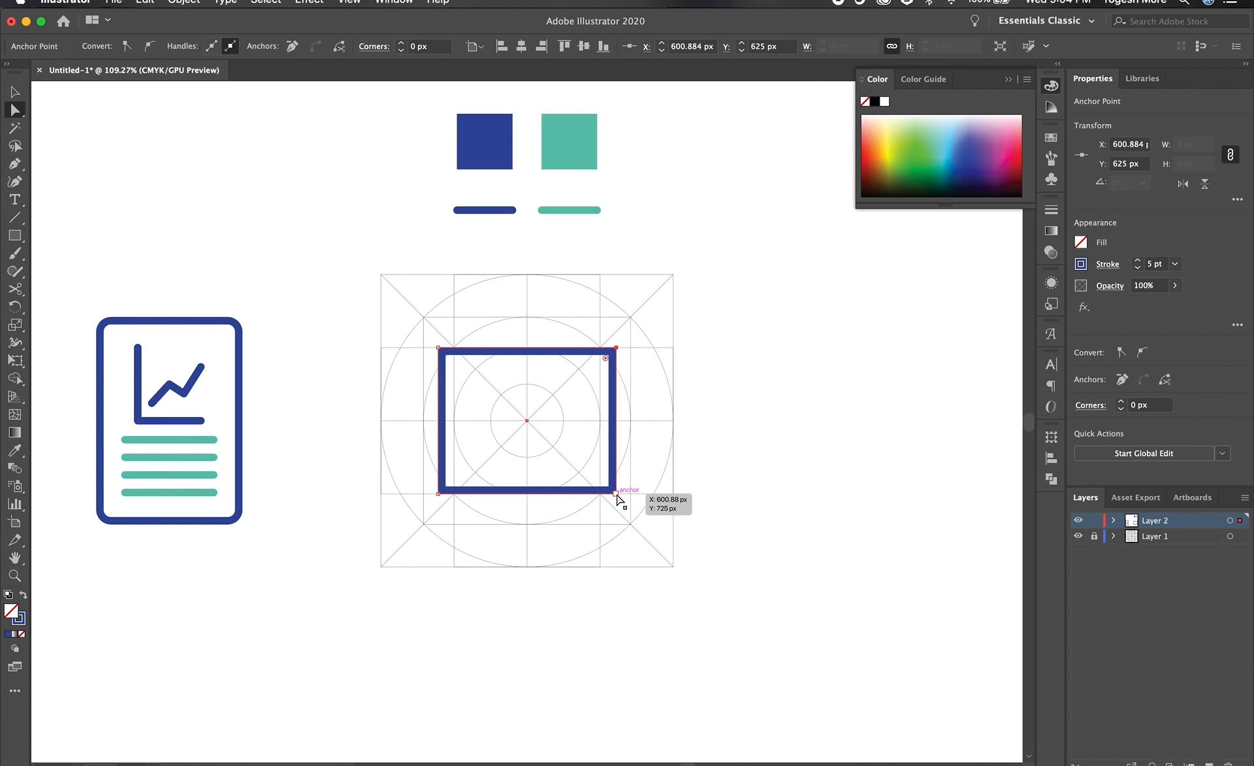
{"action": "left_click", "coordinate": [617, 493], "text": "shift"}
{"action": "key", "text": "shift+Right"}
{"action": "left_click", "coordinate": [440, 348]}
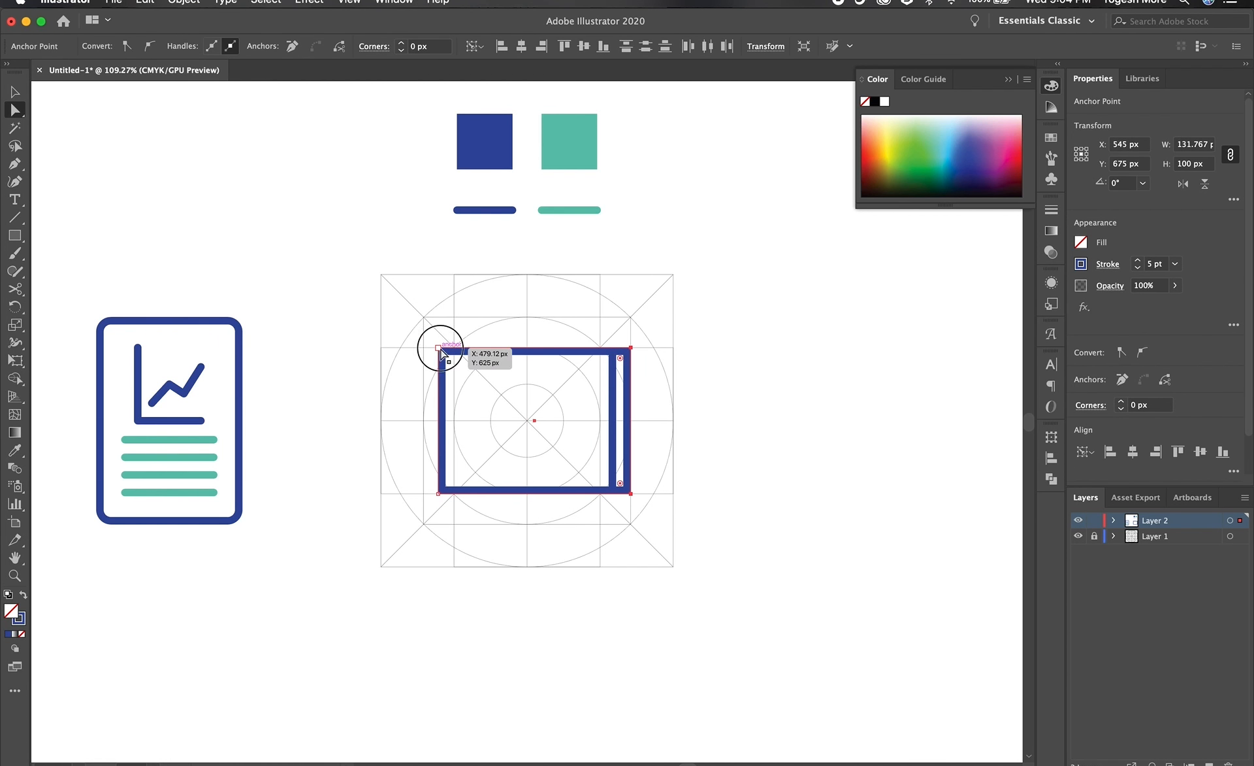
{"action": "left_click", "coordinate": [439, 495], "text": "shift"}
{"action": "key", "text": "shift+Left"}
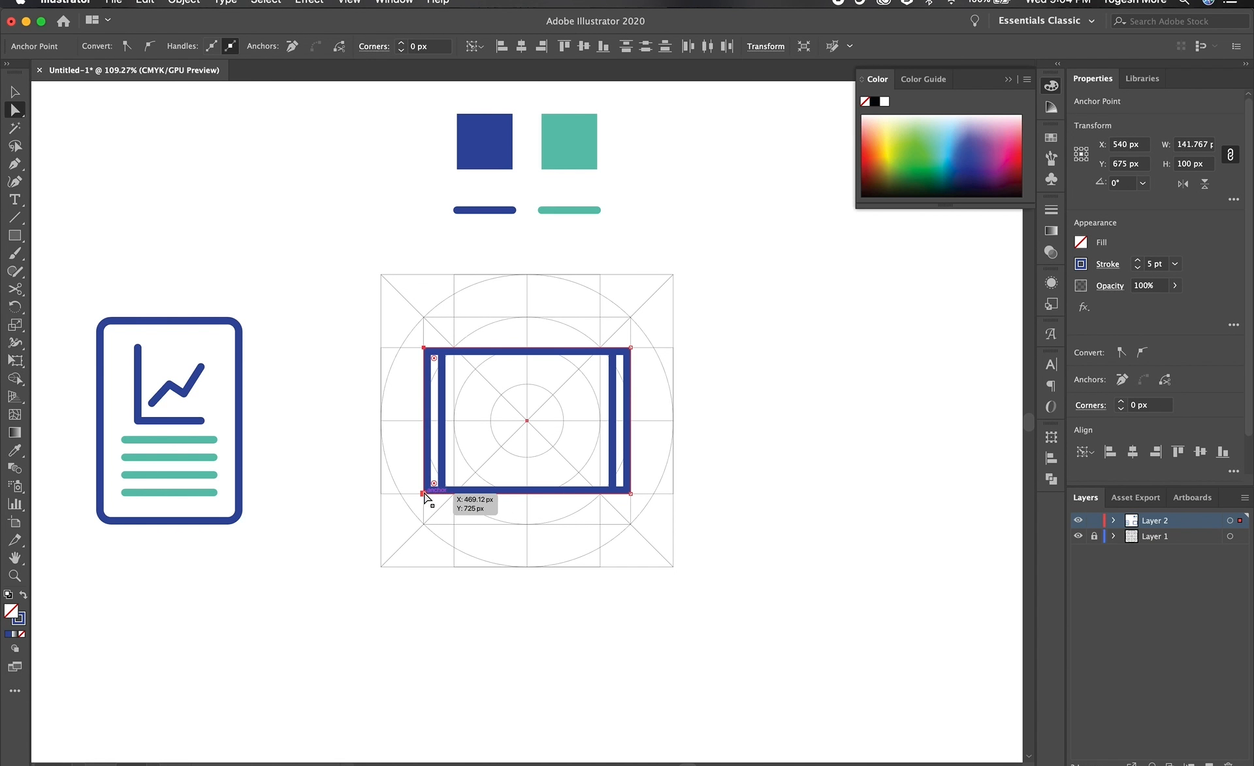
Raise the wider copy's bottom anchors above its top edge to form a bar about 11 px high.
{"action": "left_click", "coordinate": [708, 522]}
{"action": "left_click", "coordinate": [631, 494]}
{"action": "left_click", "coordinate": [424, 494], "text": "shift"}
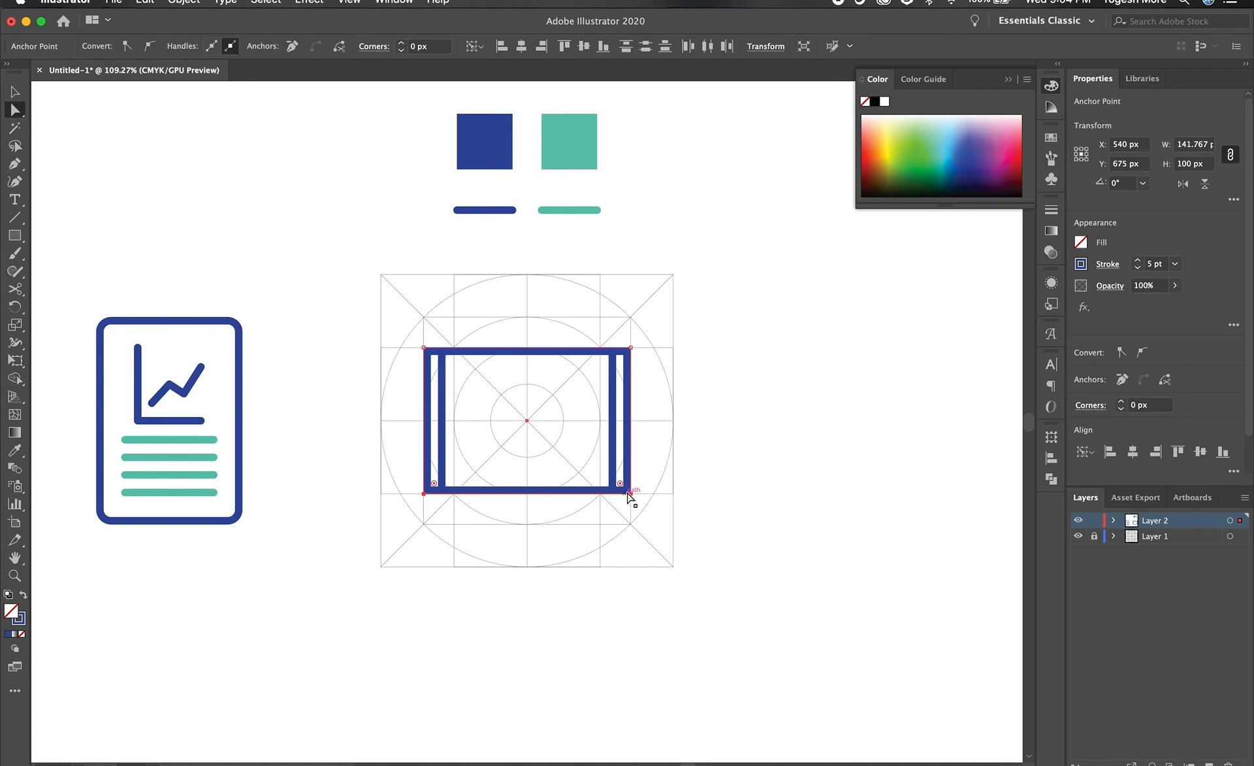
{"action": "left_click_drag", "start_coordinate": [631, 494], "coordinate": [634, 320]}
{"action": "key", "text": "shift+Down"}
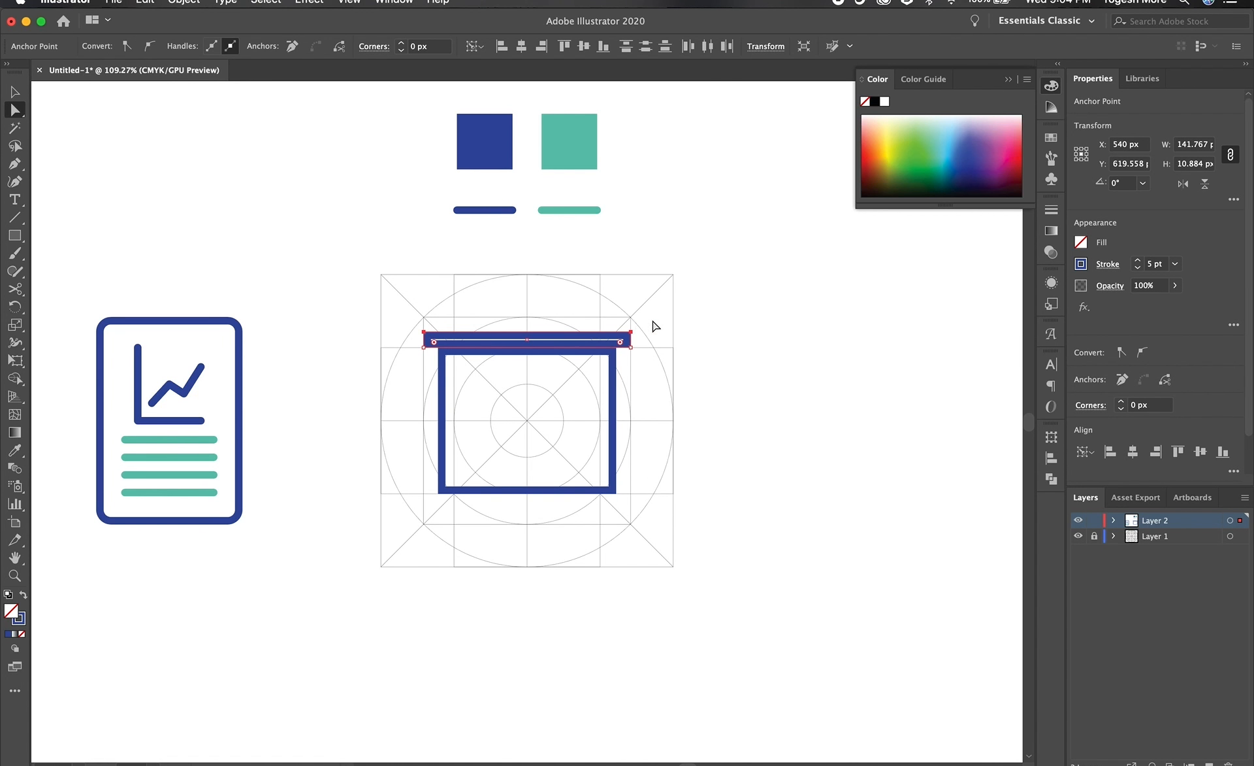
Nudge the top bar down 4 px and extend it to about 16 px high, overlapping the rectangle's top edge.
{"action": "key", "text": "v"}
{"action": "left_click", "coordinate": [780, 353]}
{"action": "left_click", "coordinate": [611, 343]}
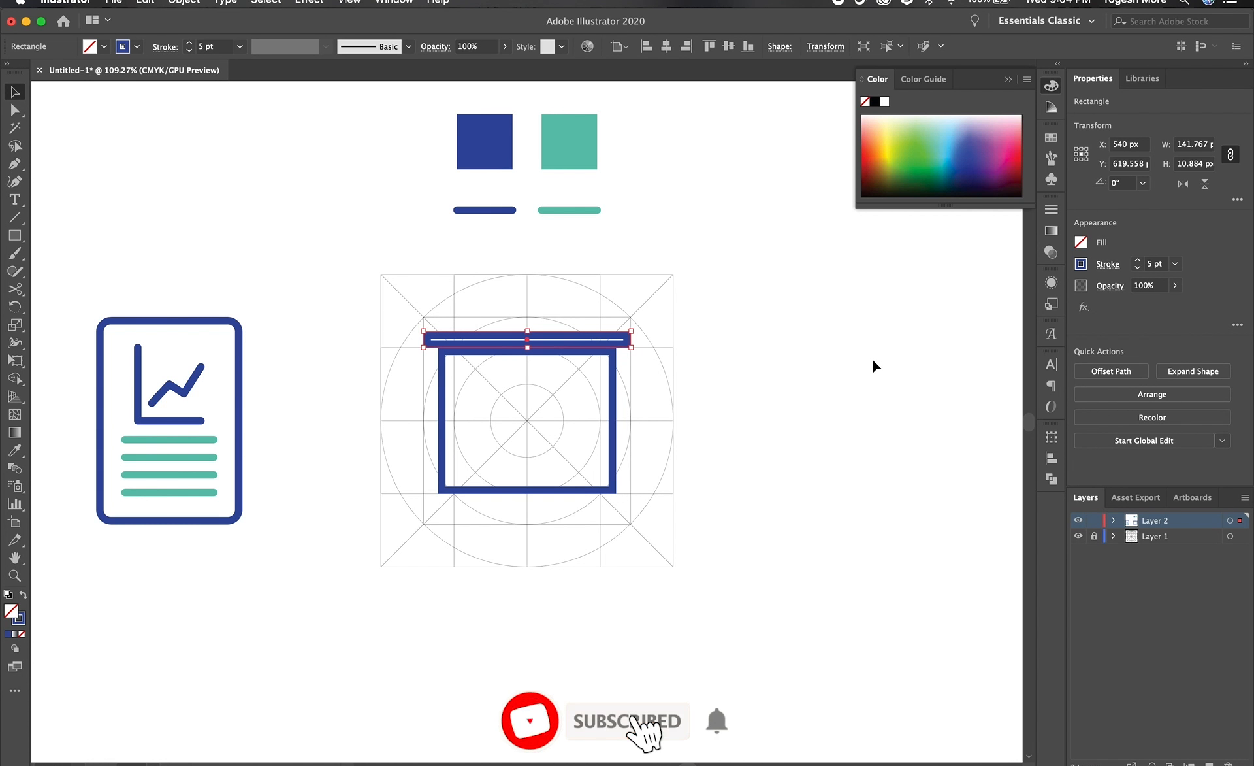
{"action": "key", "text": "Down"}
{"action": "key", "text": "Down"}
{"action": "key", "text": "Down"}
{"action": "key", "text": "Down"}
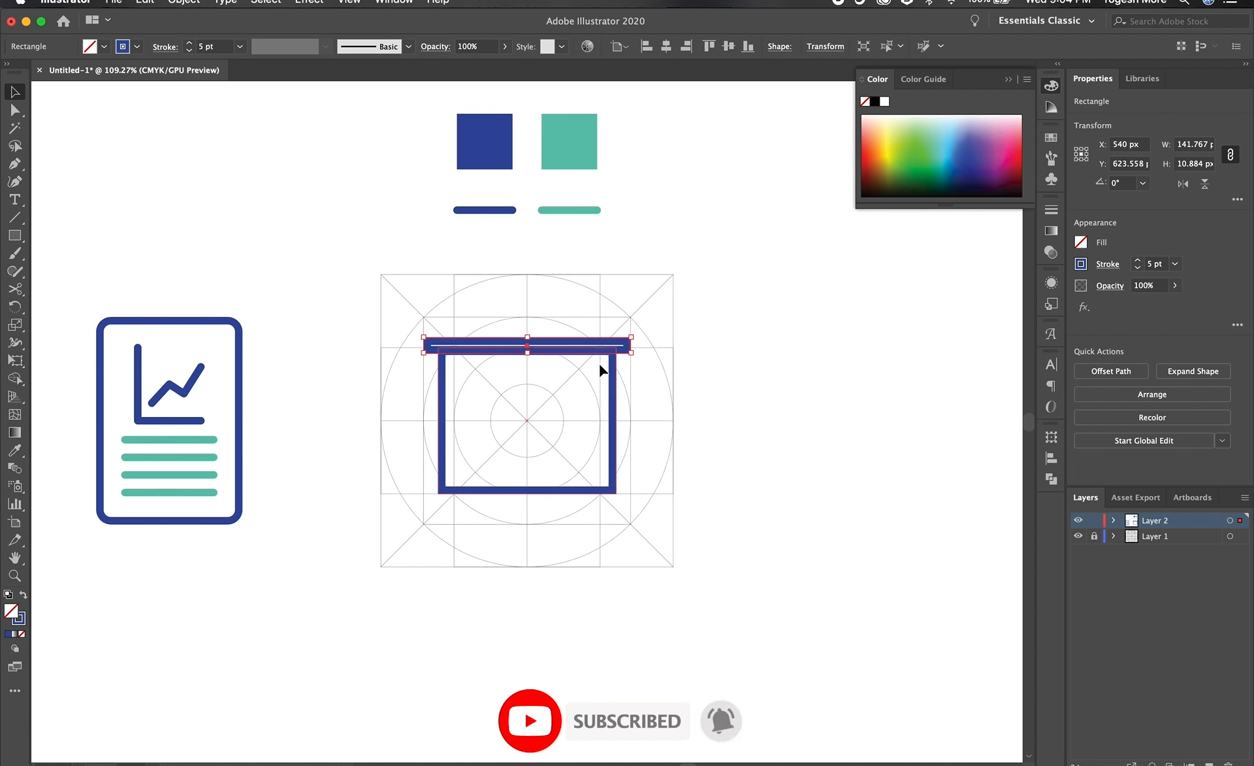
{"action": "key", "text": "z"}
{"action": "left_click", "coordinate": [552, 351]}
{"action": "left_click_drag", "start_coordinate": [462, 417], "coordinate": [507, 450]}
{"action": "left_click_drag", "start_coordinate": [680, 282], "coordinate": [682, 309]}
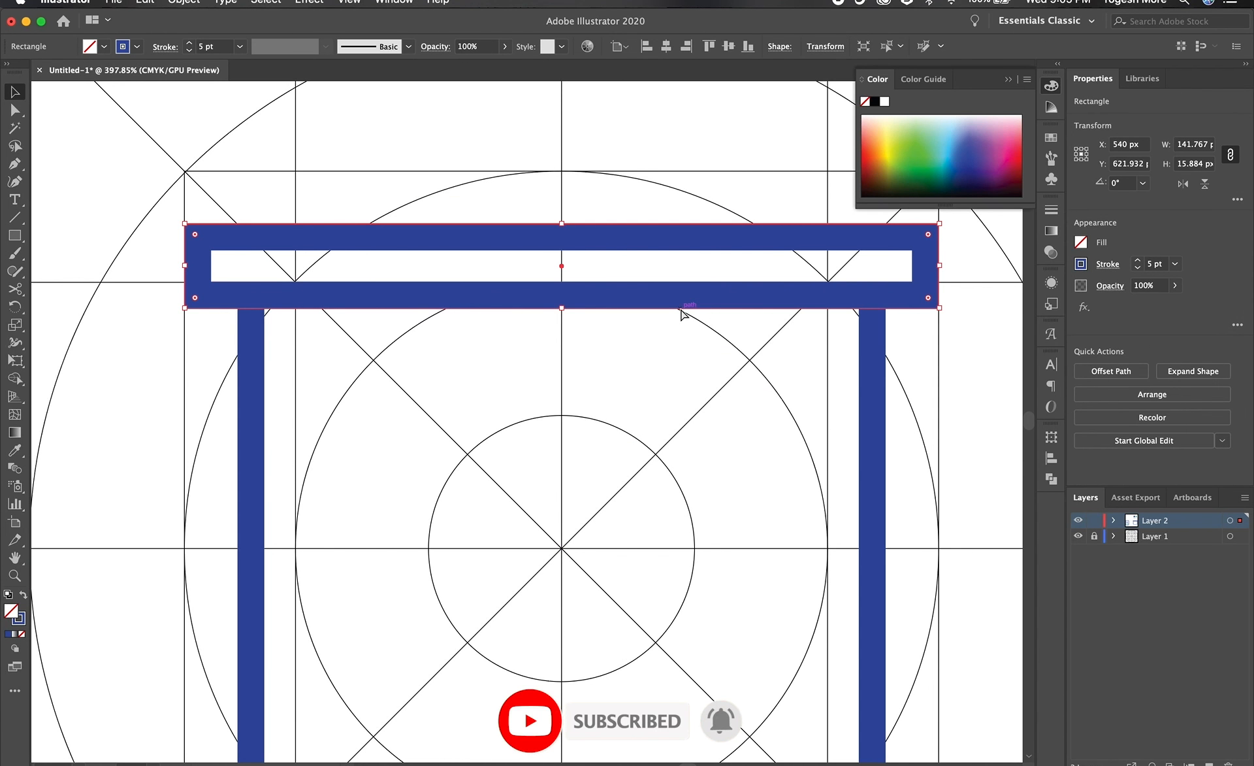
Duplicate the top bar straight down onto the rectangle's bottom edge.
{"action": "key", "text": "super+1"}
{"action": "left_click_drag", "start_coordinate": [591, 350], "coordinate": [588, 487]}
{"action": "left_click", "coordinate": [718, 490]}
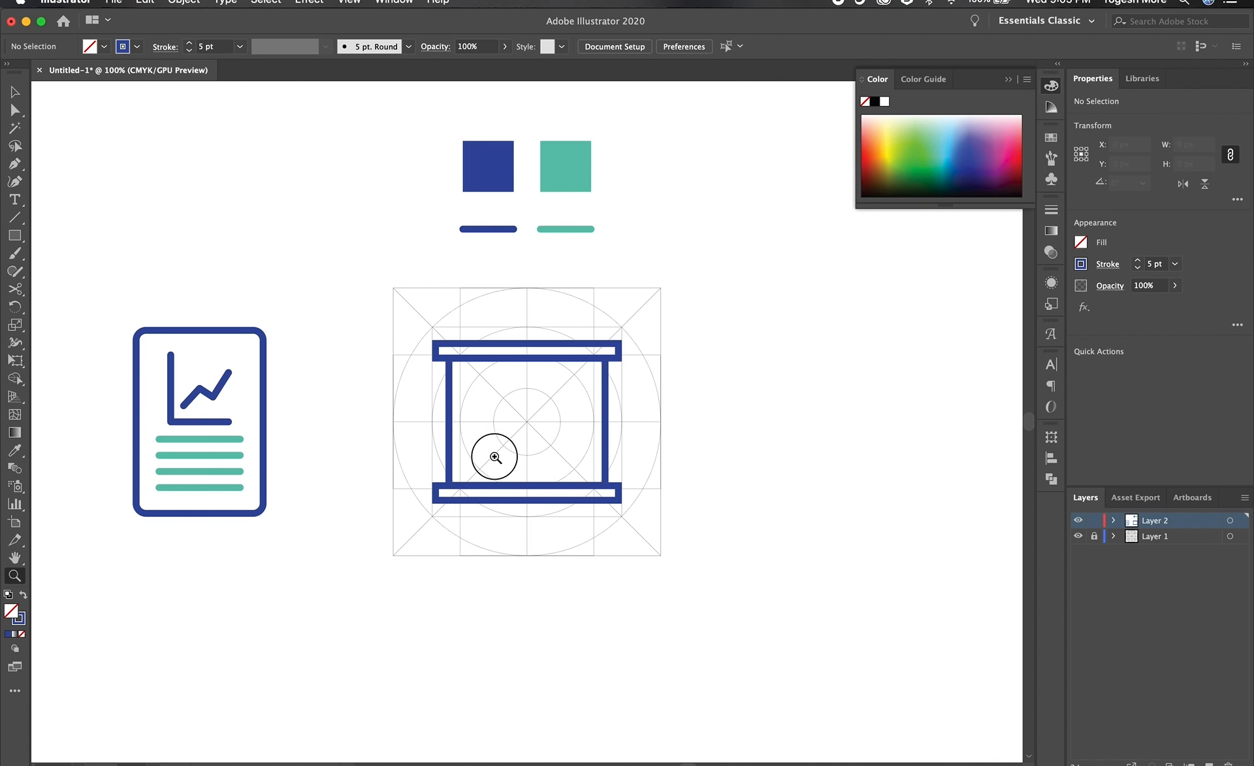
Move the bottom bar together with the rectangle's bottom anchors up 10 px.
{"action": "left_click", "coordinate": [493, 453], "text": "super"}
{"action": "left_click_drag", "start_coordinate": [712, 399], "coordinate": [758, 467]}
{"action": "key", "text": "a"}
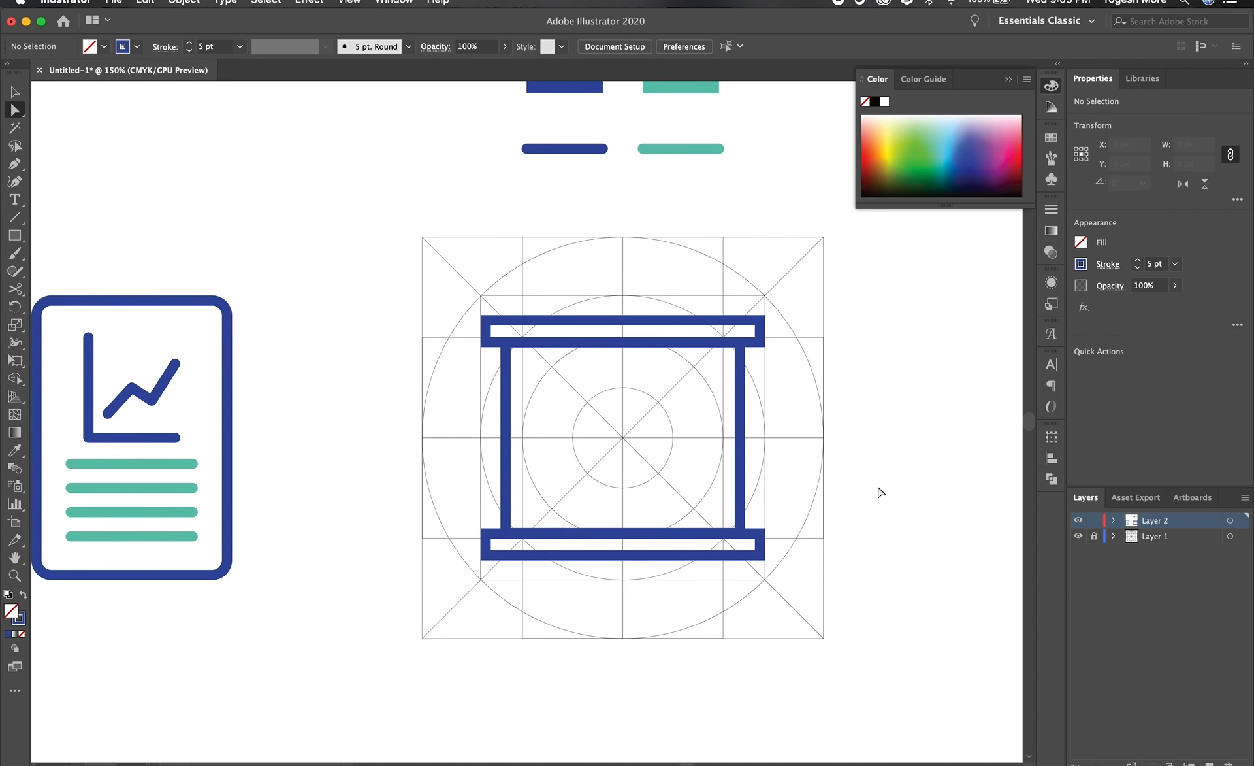
{"action": "left_click_drag", "start_coordinate": [896, 487], "coordinate": [419, 583]}
{"action": "key", "text": "shift+Up"}
{"action": "key", "text": "shift+Up"}
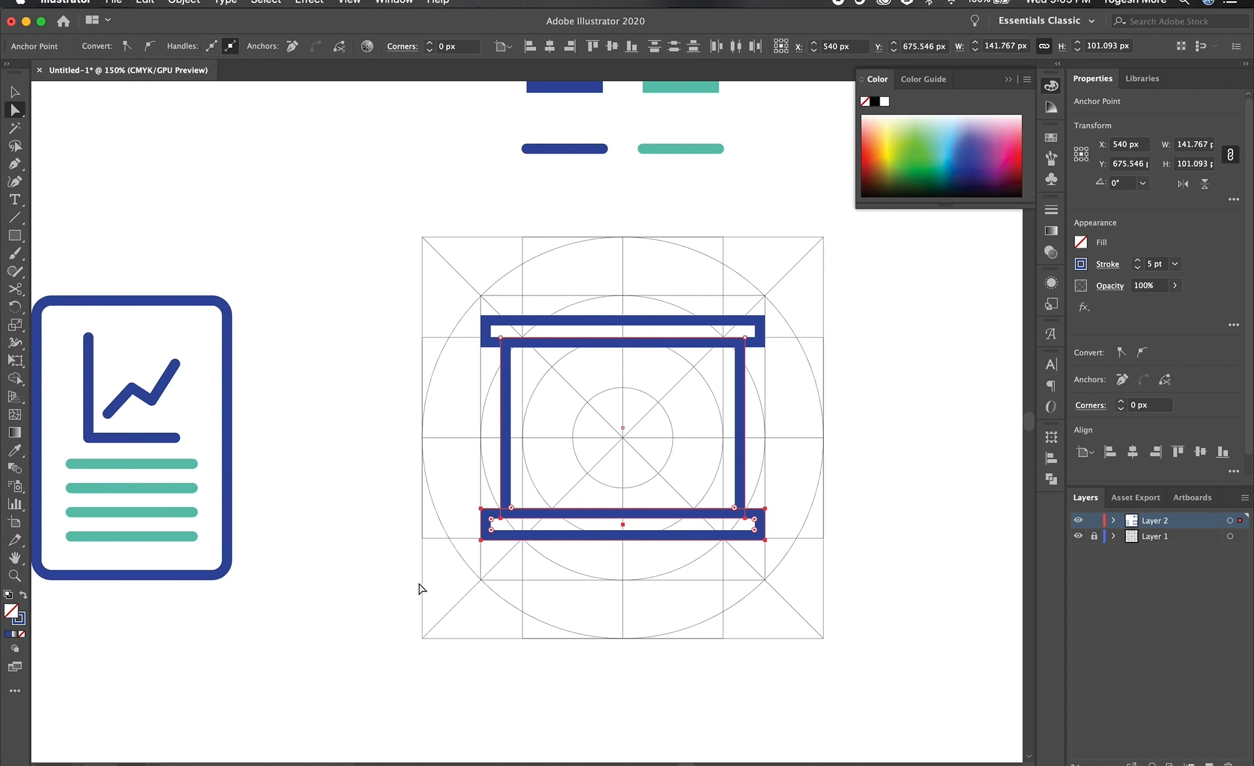
{"action": "left_click", "coordinate": [869, 551]}
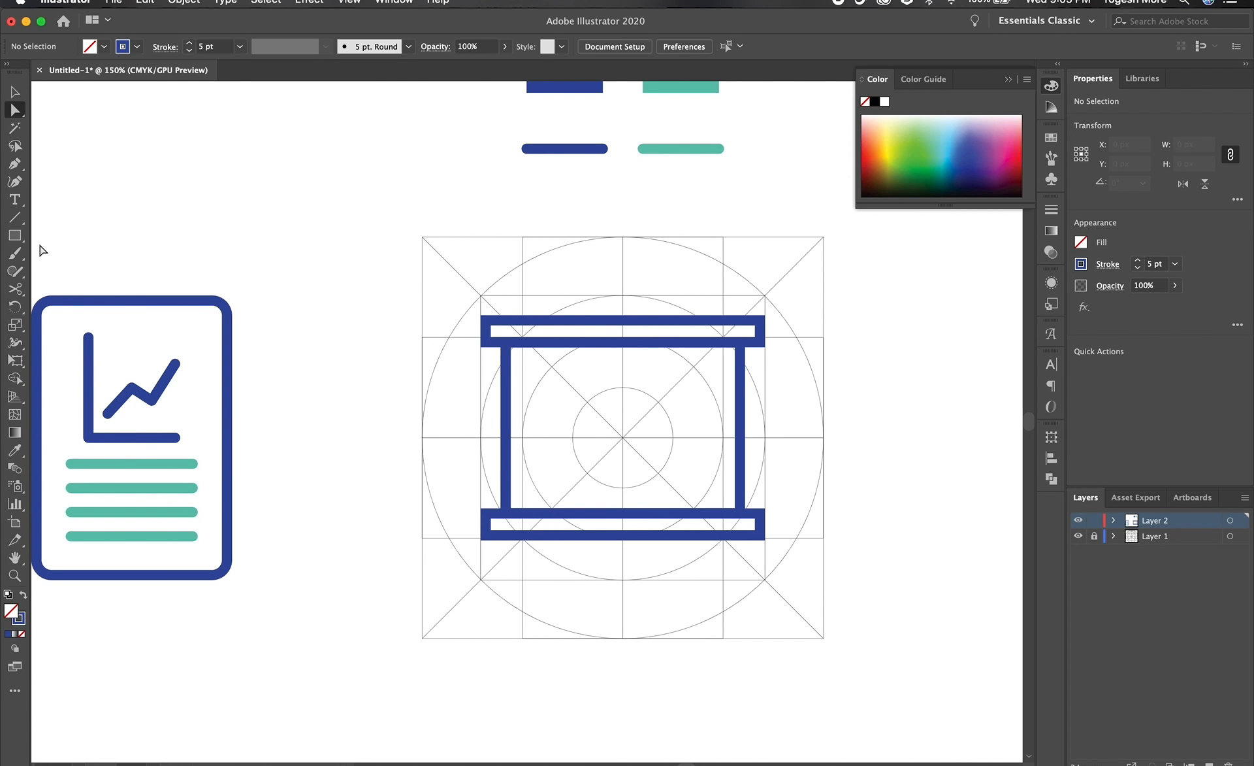
Fully round the ends of the top and bottom bars with a corner radius of about 7.94 px.
{"action": "left_click", "coordinate": [13, 237]}
{"action": "key", "text": "v"}
{"action": "left_click_drag", "start_coordinate": [454, 285], "coordinate": [808, 564]}
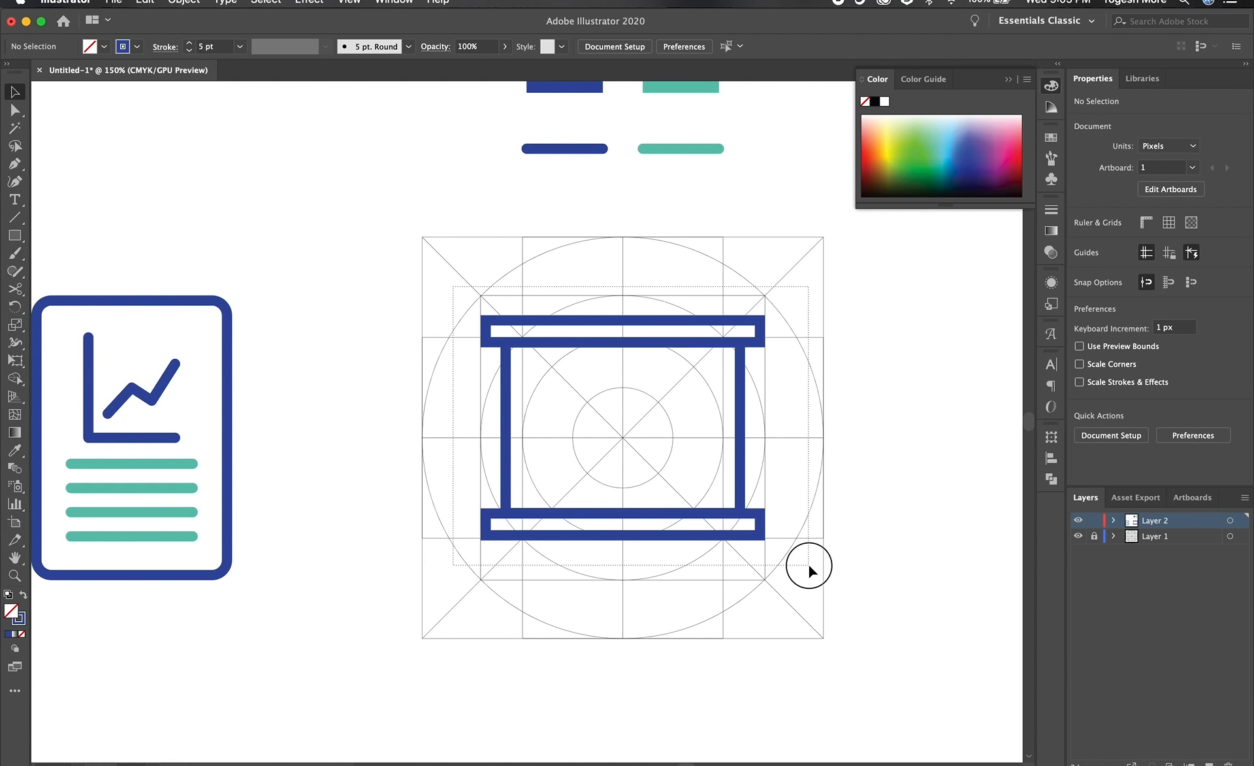
{"action": "key", "text": "a"}
{"action": "left_click_drag", "start_coordinate": [434, 270], "coordinate": [627, 261]}
{"action": "left_click", "coordinate": [680, 330]}
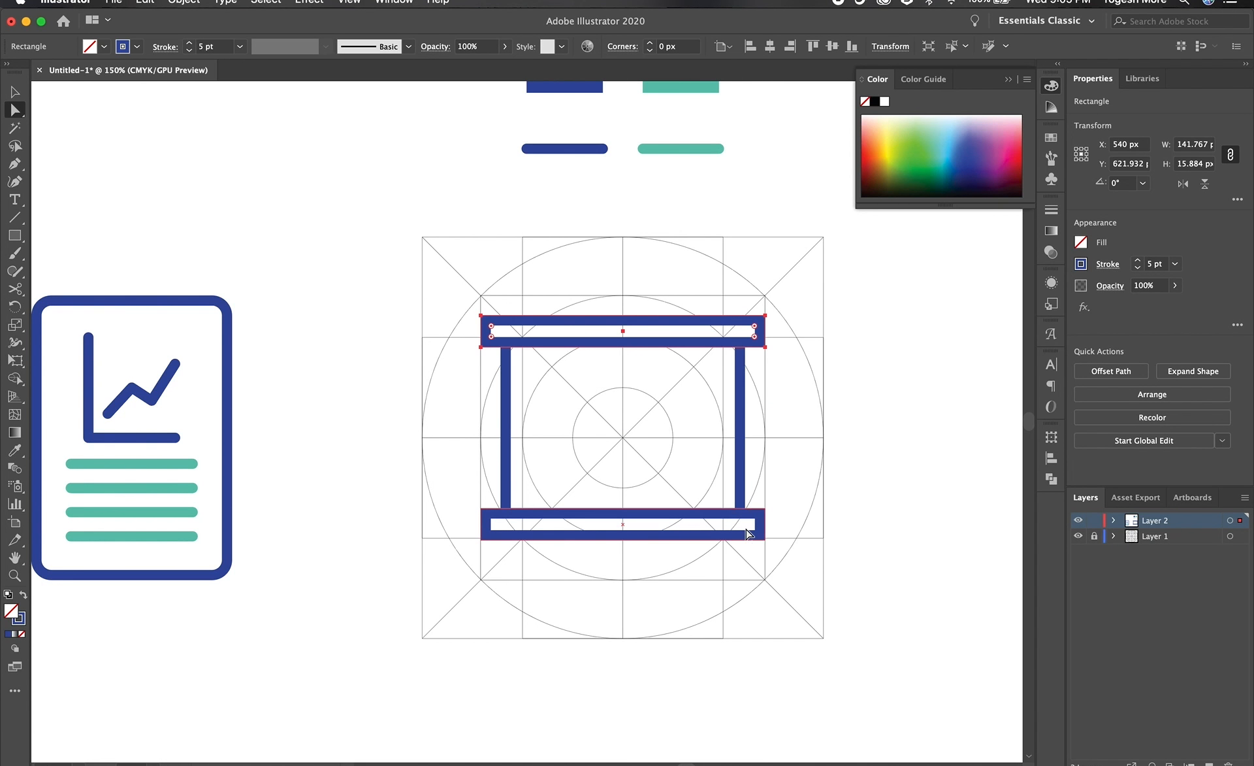
{"action": "left_click_drag", "start_coordinate": [755, 336], "coordinate": [700, 401]}
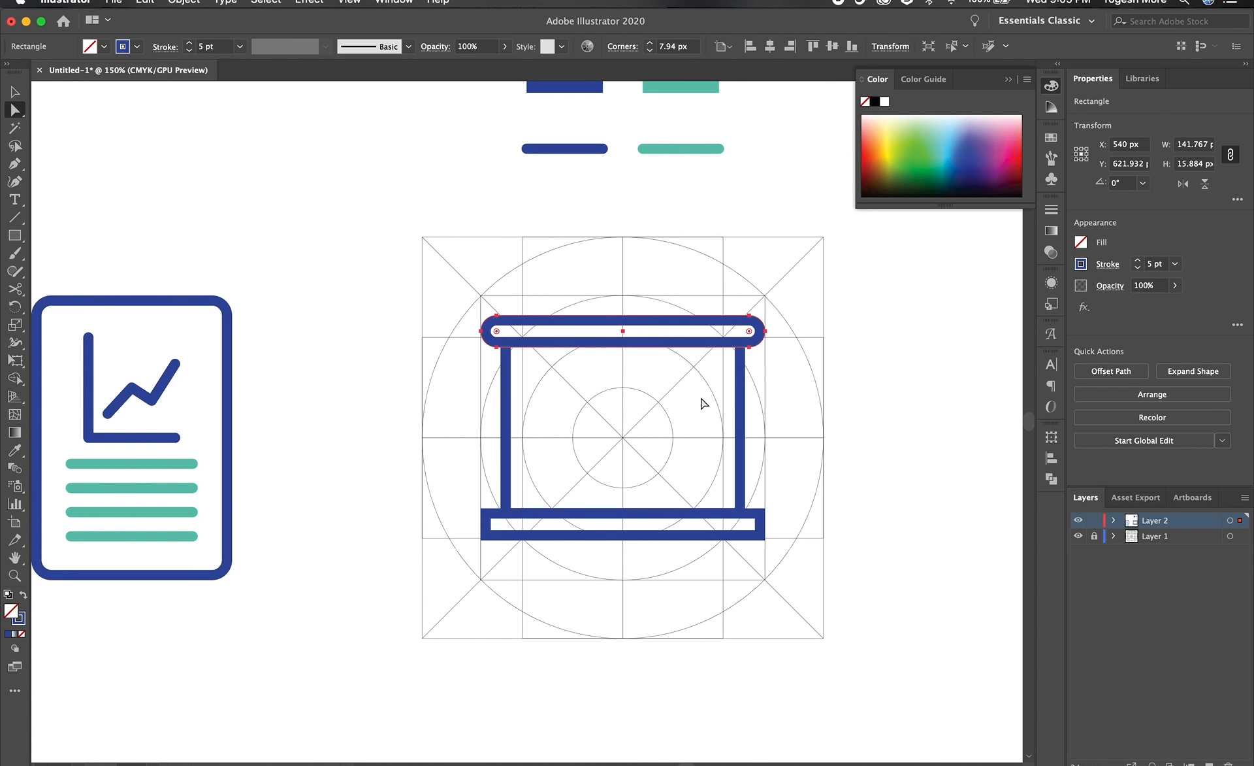
{"action": "left_click", "coordinate": [754, 530]}
{"action": "left_click_drag", "start_coordinate": [754, 529], "coordinate": [642, 513]}
{"action": "left_click", "coordinate": [847, 538]}
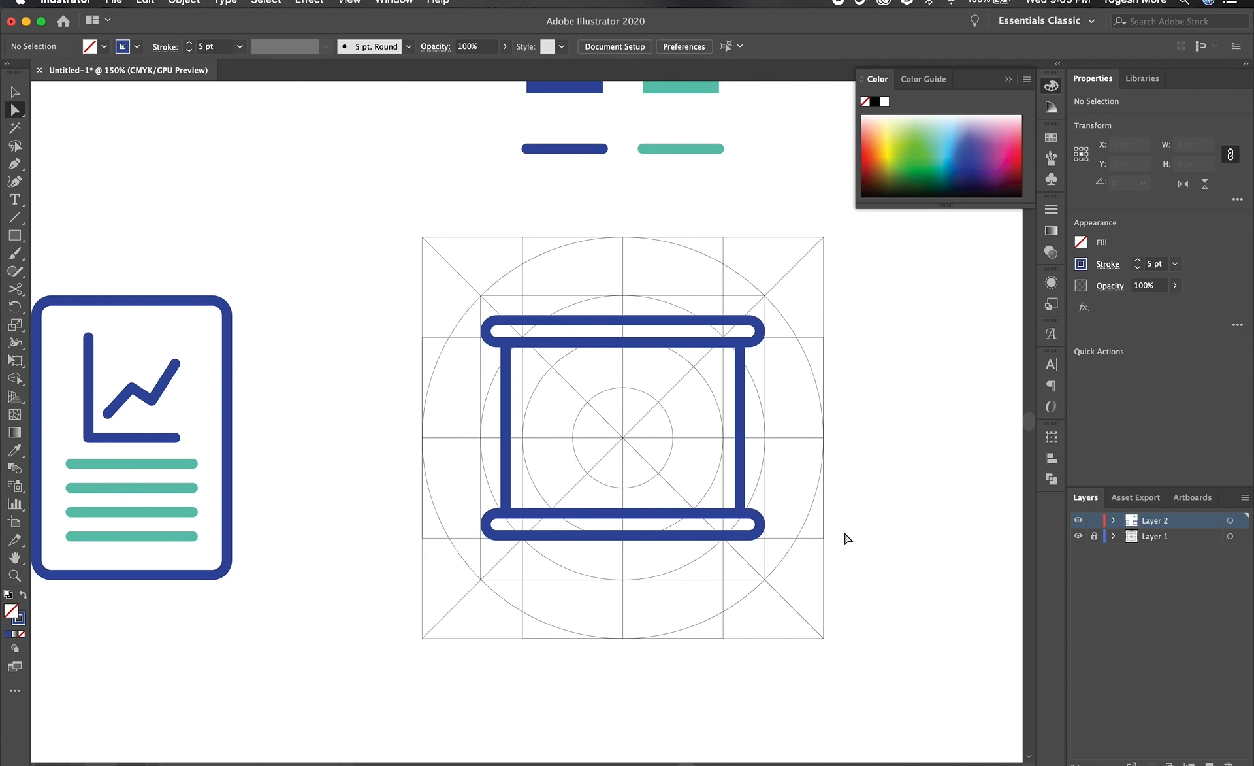
Draw two diagonal legs with the Pen tool from the bottom bar's center, spreading about 20 px down and outward on each side.
{"action": "key", "text": "p"}
{"action": "left_click", "coordinate": [623, 540]}
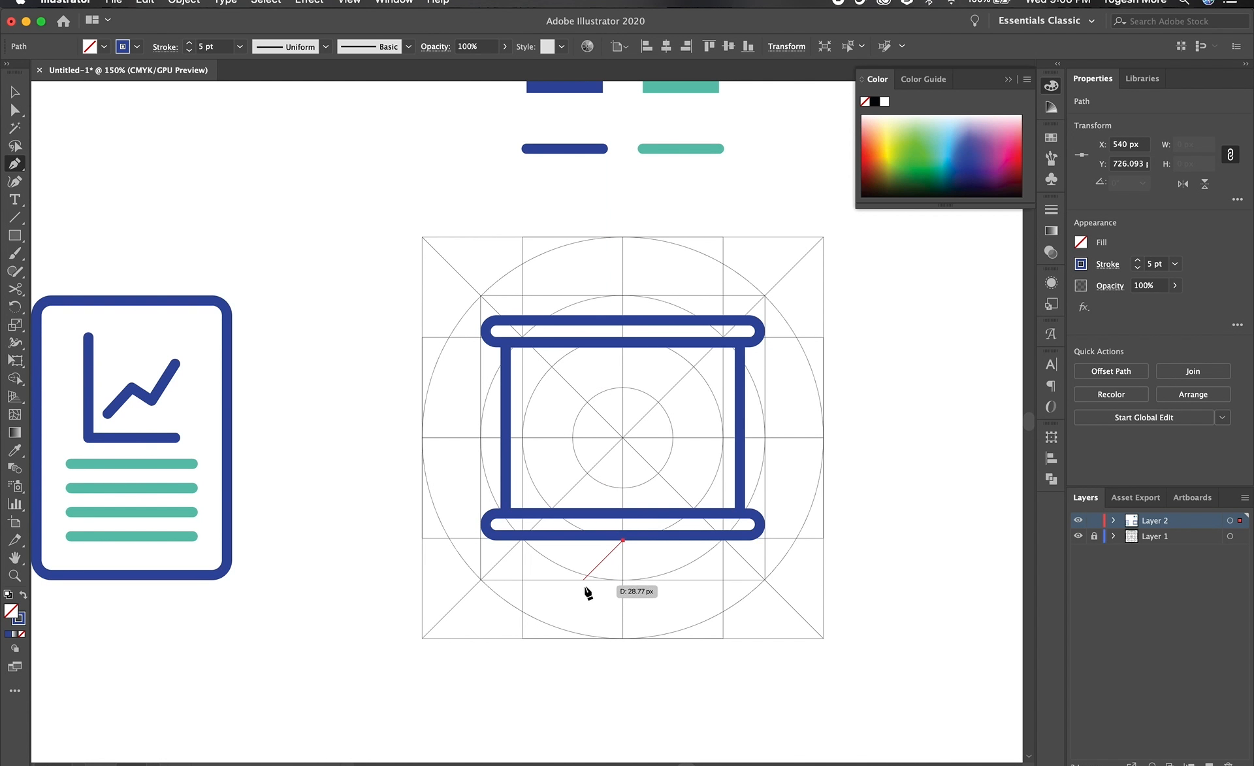
{"action": "left_click", "coordinate": [583, 580]}
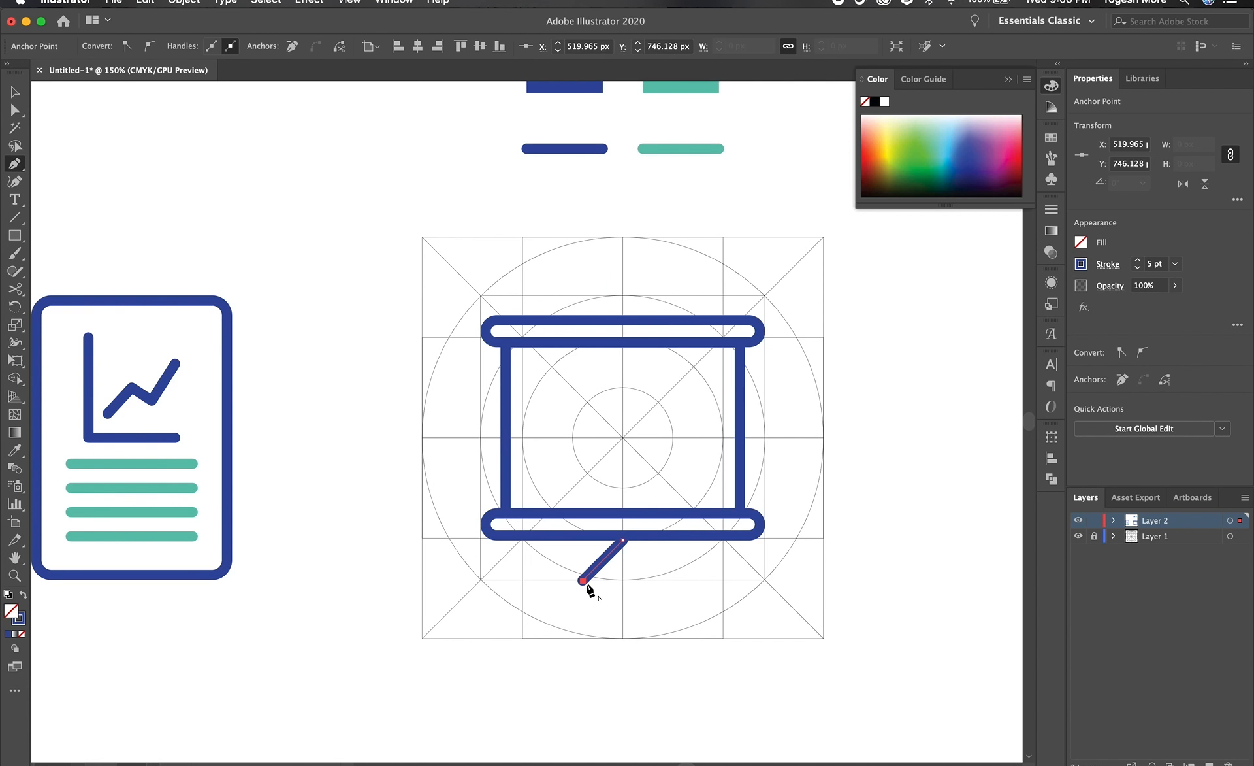
{"action": "key", "text": "Escape"}
{"action": "left_click", "coordinate": [624, 543]}
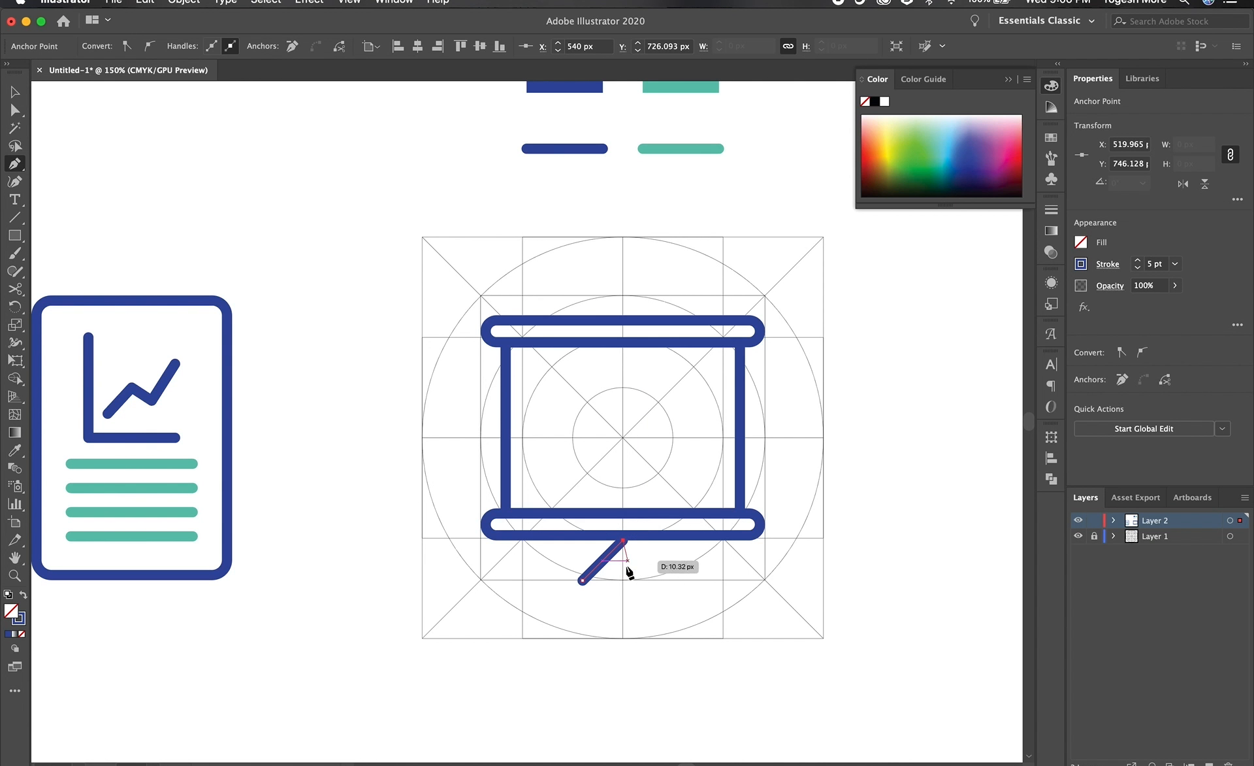
{"action": "left_click", "coordinate": [666, 580]}
Align the lower end points of the two legs to the same height, relative to the selection.
{"action": "key", "text": "a"}
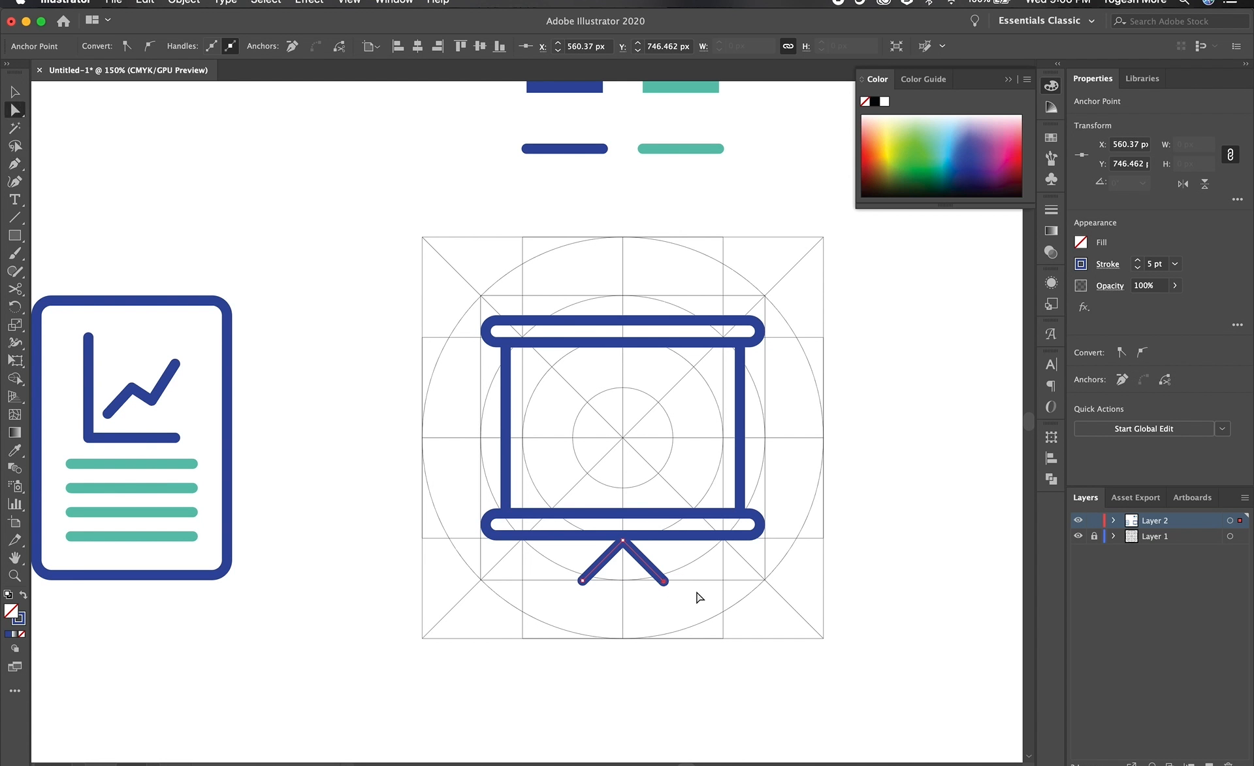
{"action": "left_click", "coordinate": [593, 586]}
{"action": "left_click", "coordinate": [1236, 449]}
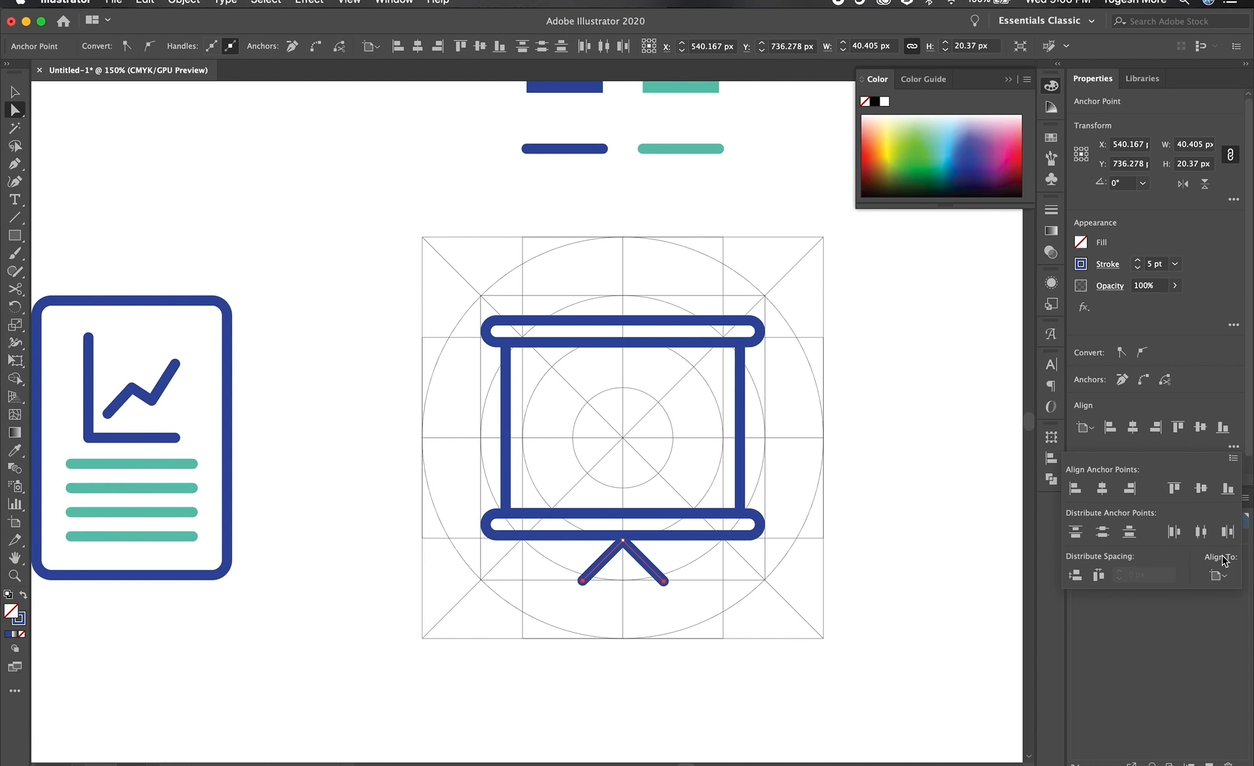
{"action": "left_click", "coordinate": [1219, 575]}
{"action": "left_click", "coordinate": [1205, 591]}
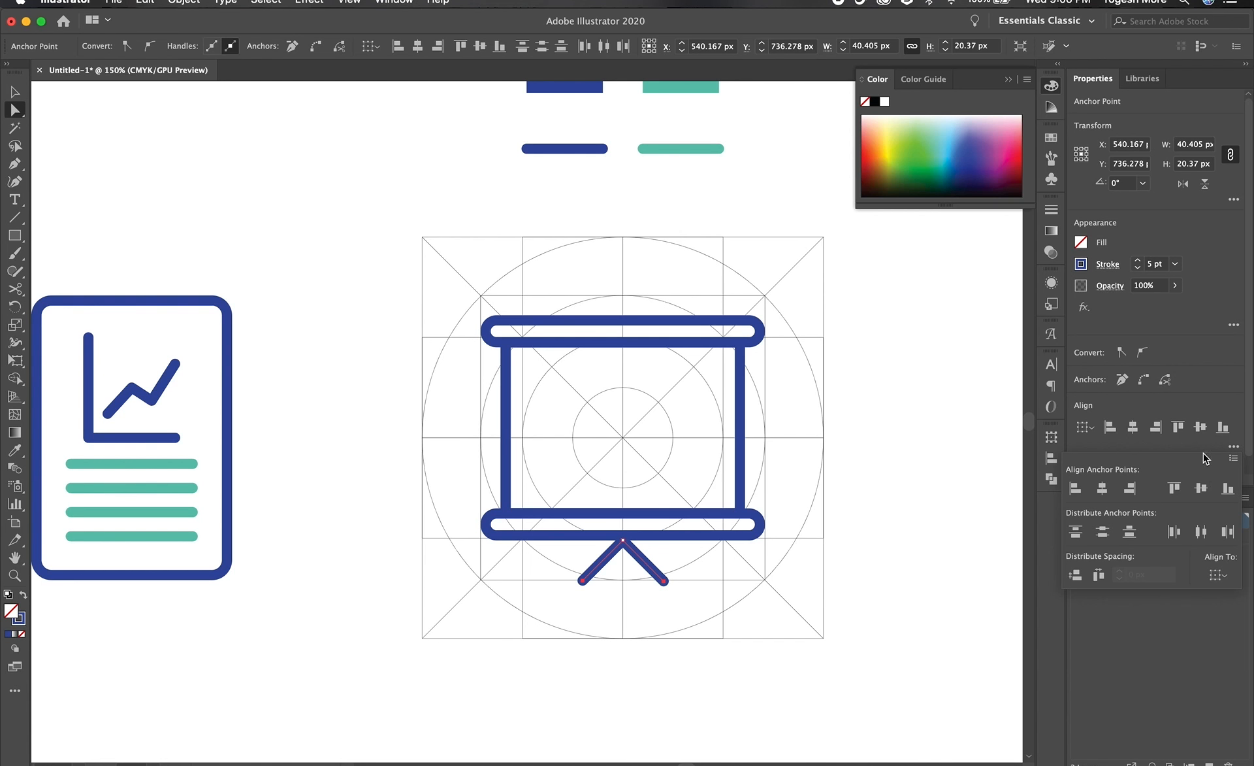
{"action": "left_click", "coordinate": [619, 600]}
{"action": "key", "text": "Return"}
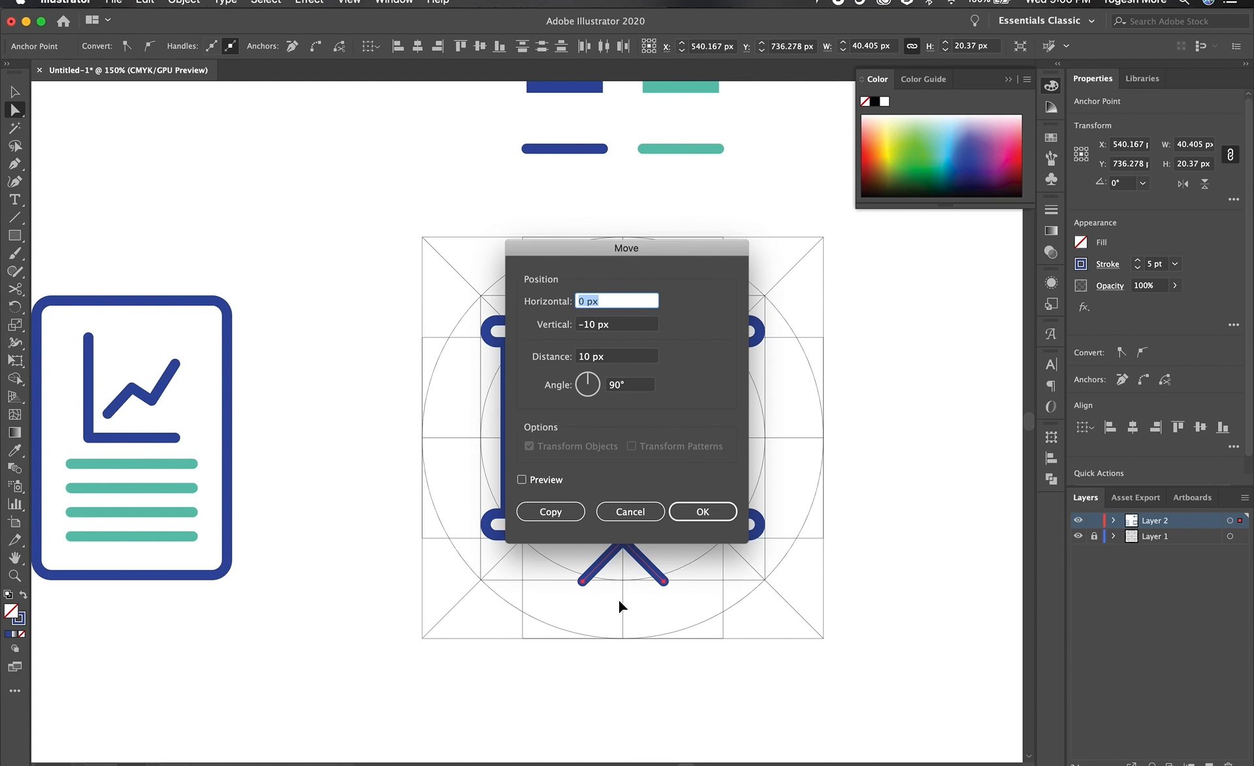
{"action": "key", "text": "Escape"}
Move the lower end points of both diagonal legs up 3 px.
{"action": "left_click", "coordinate": [664, 582]}
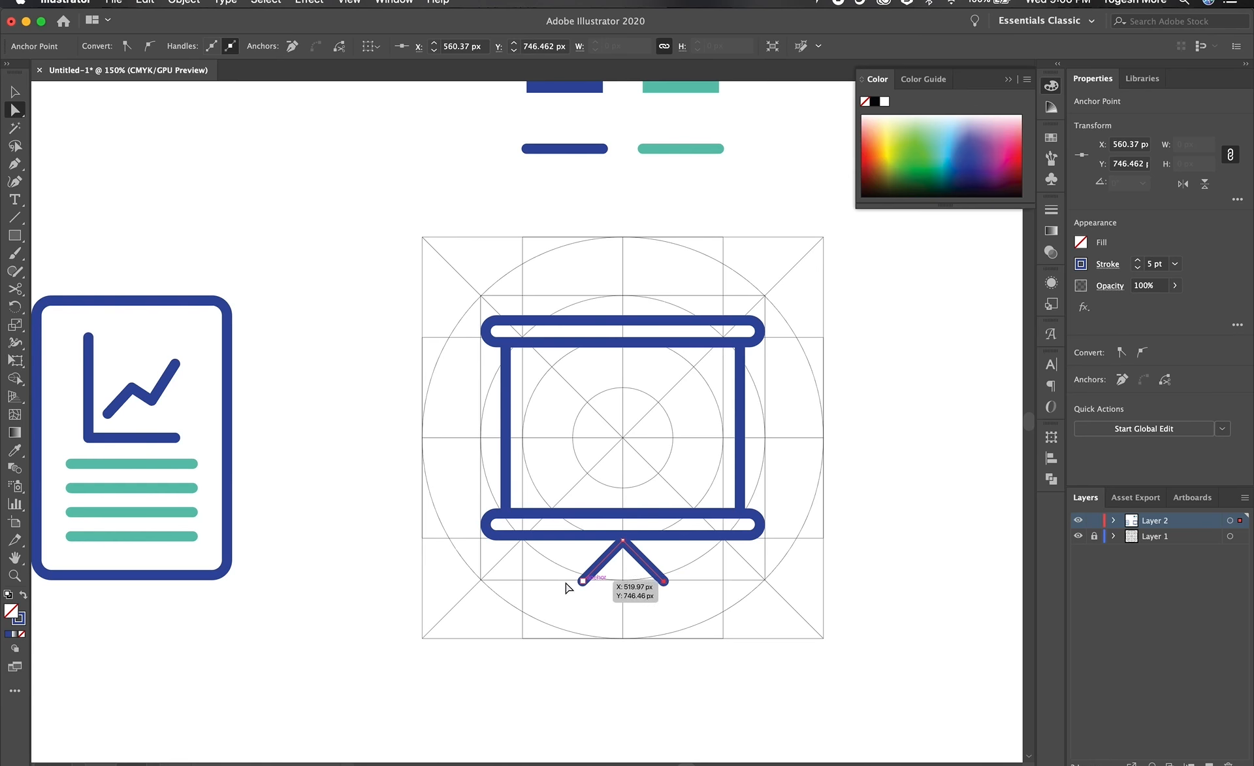
{"action": "left_click", "coordinate": [583, 581], "text": "shift"}
{"action": "key", "text": "Up"}
{"action": "key", "text": "Up"}
{"action": "key", "text": "Up"}
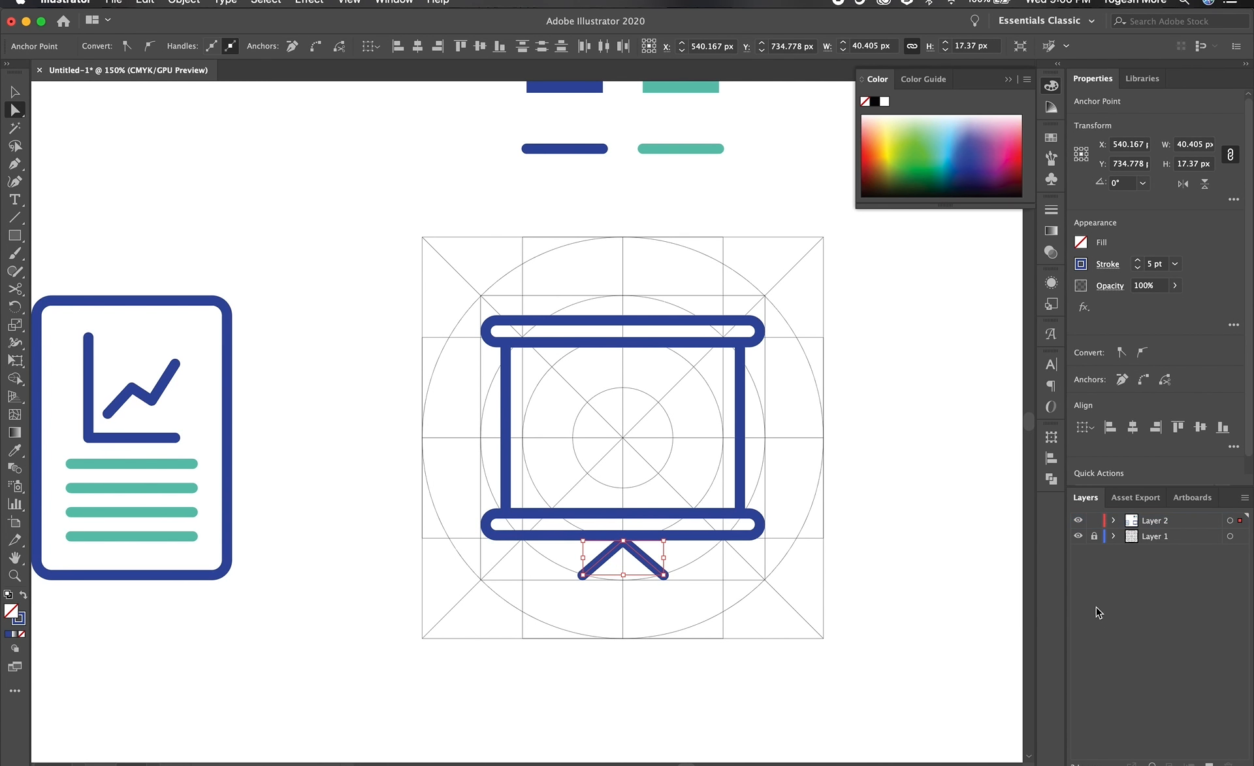
Draw a vertical center leg with the Pen tool from the legs' baseline up to their shared top point.
{"action": "key", "text": "z"}
{"action": "left_click", "coordinate": [639, 596]}
{"action": "key", "text": "p"}
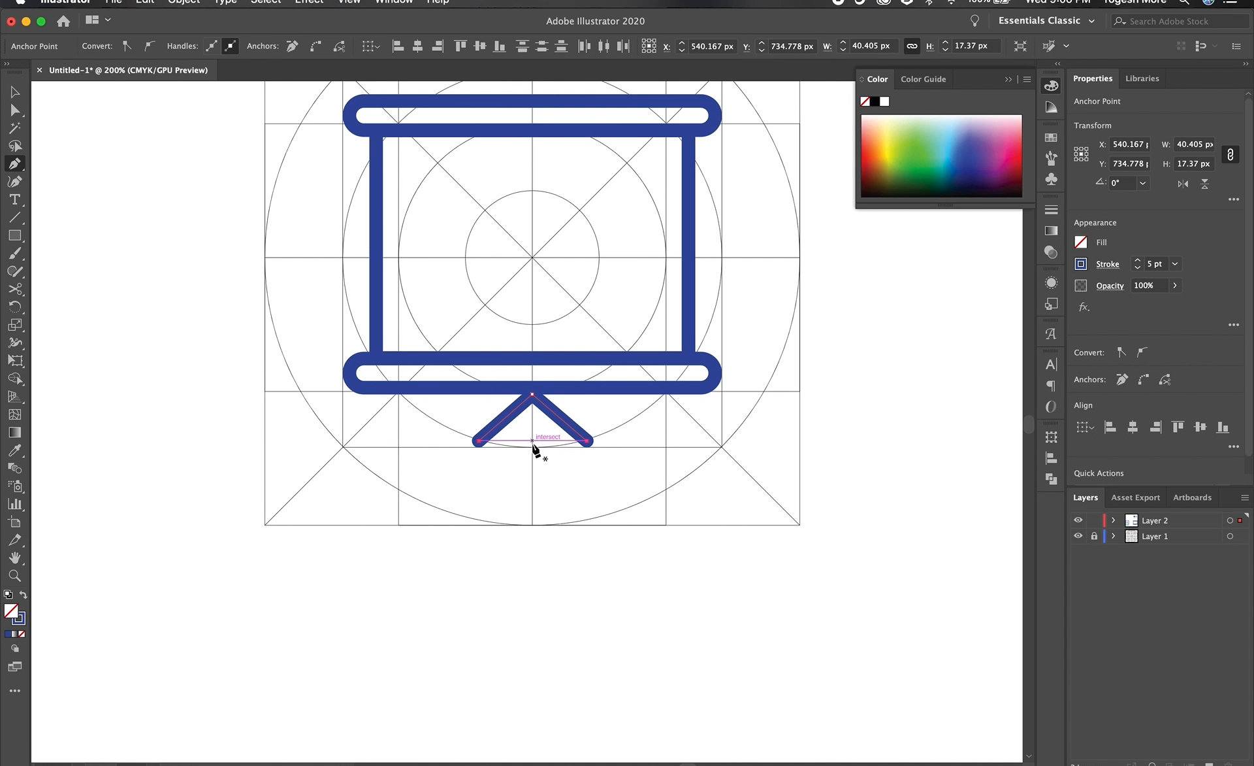
{"action": "left_click", "coordinate": [533, 441]}
{"action": "left_click", "coordinate": [532, 395]}
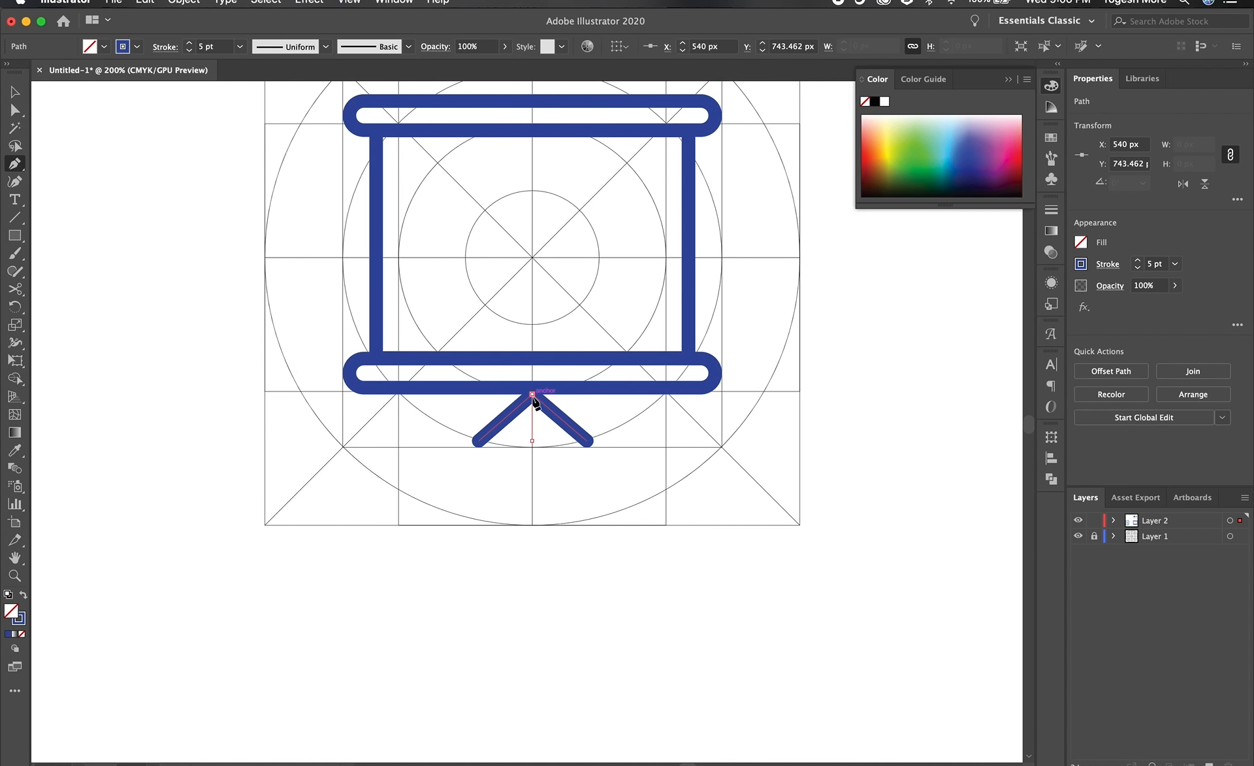
{"action": "key", "text": "v"}
{"action": "left_click", "coordinate": [866, 578]}
Copy the line chart and its axes from the document icon into the middle of the presentation board.
{"action": "left_click_drag", "start_coordinate": [637, 331], "coordinate": [742, 479]}
{"action": "scroll", "coordinate": [523, 405], "scroll_direction": "left", "scroll_amount": 4}
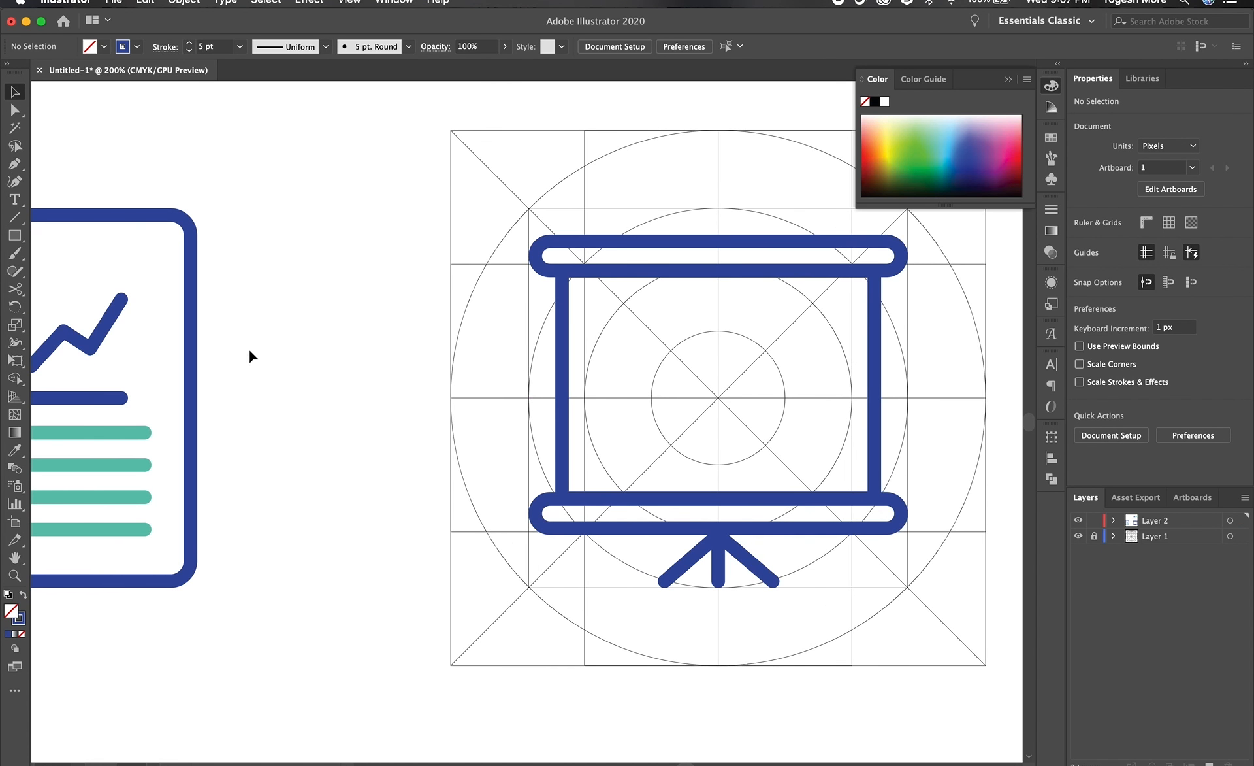
{"action": "left_click", "coordinate": [91, 396]}
{"action": "key", "text": "a"}
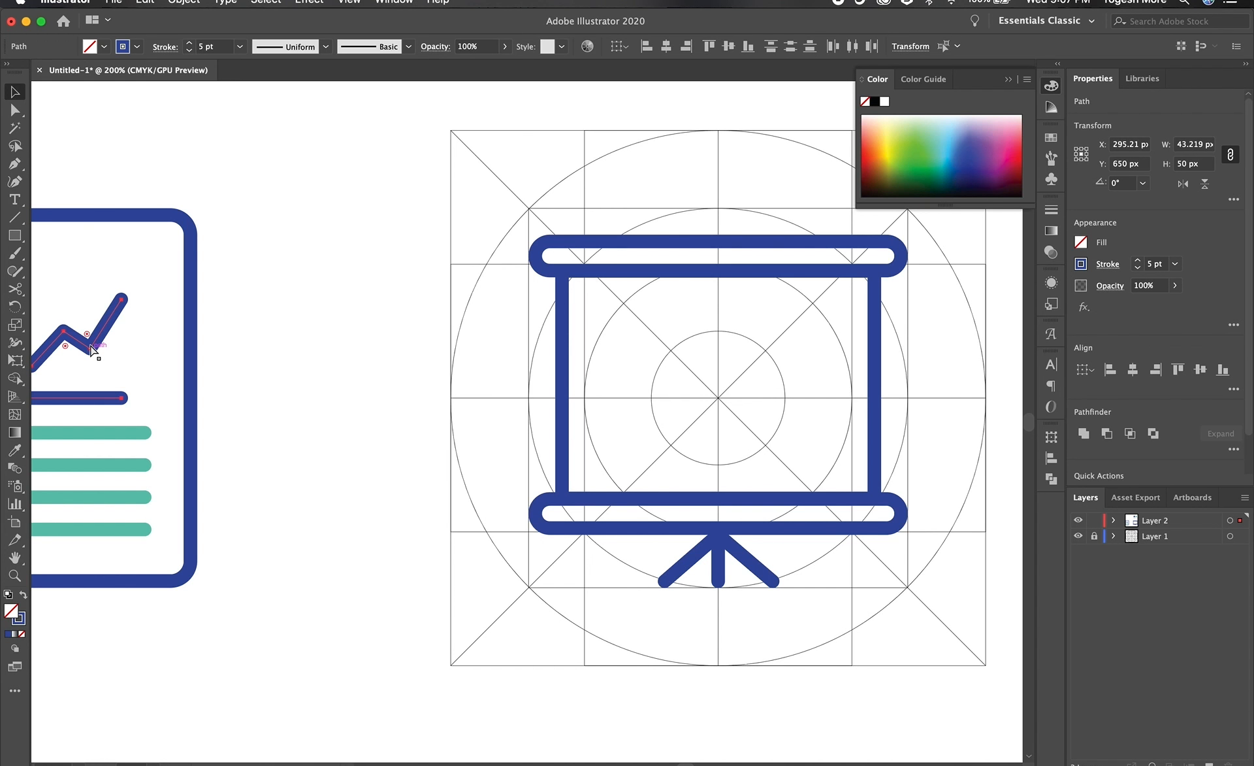
{"action": "key", "text": "v"}
{"action": "left_click_drag", "start_coordinate": [621, 371], "coordinate": [741, 397]}
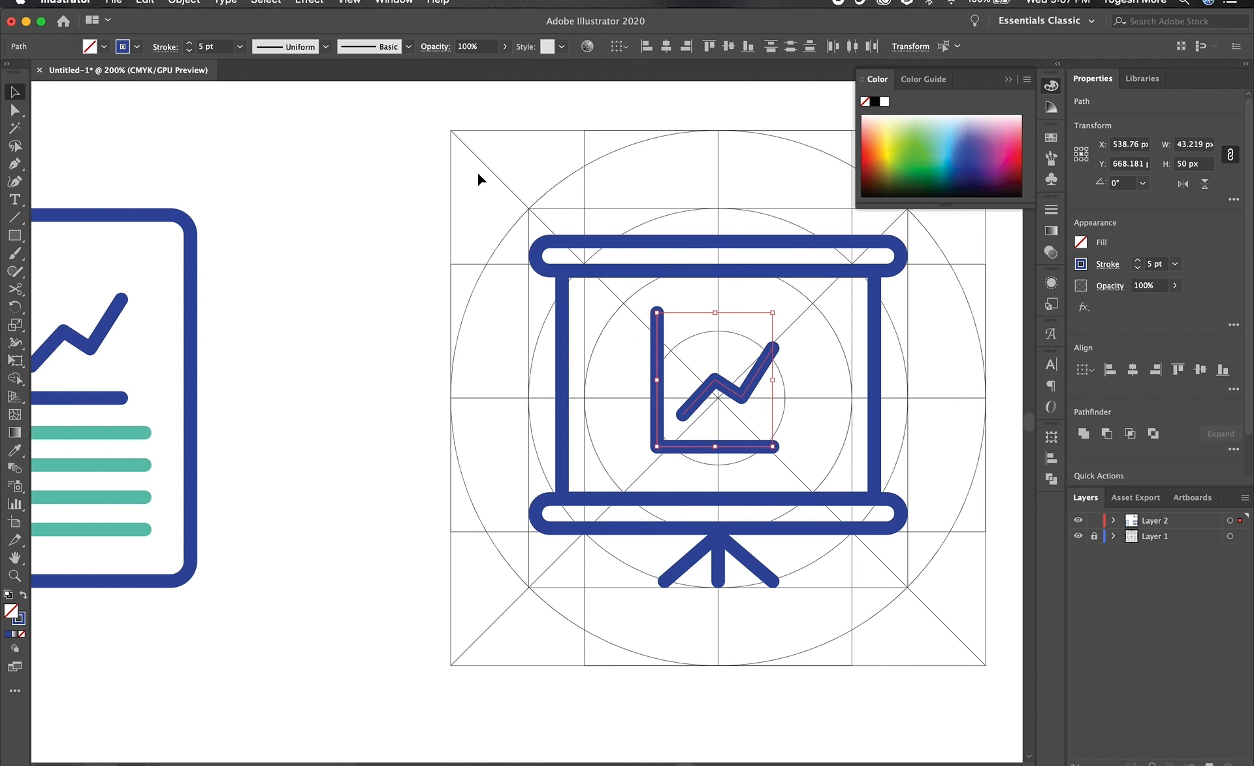
Recolor the line chart and its axes on the presentation board teal by sampling the teal sample line with the Eyedropper.
{"action": "key", "text": "i"}
{"action": "key", "text": "super+1"}
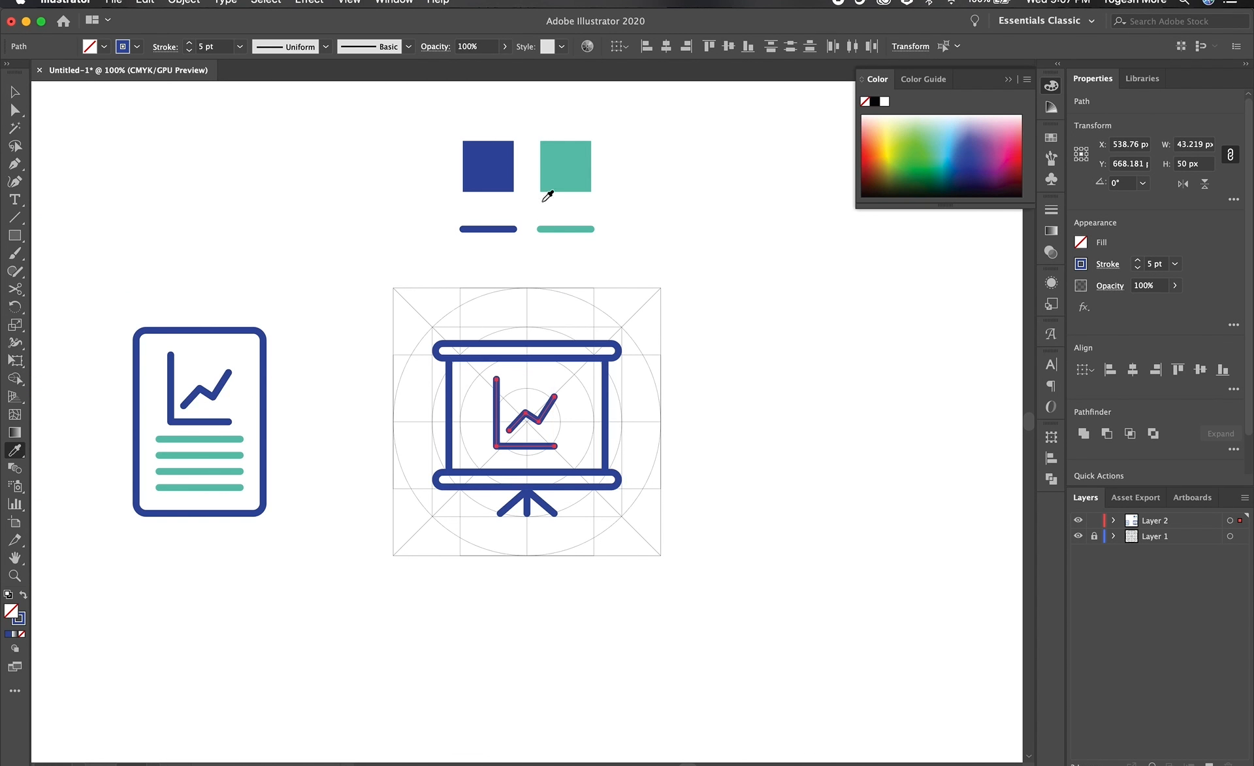
{"action": "left_click", "coordinate": [571, 227]}
{"action": "key", "text": "v"}
{"action": "left_click", "coordinate": [786, 510]}
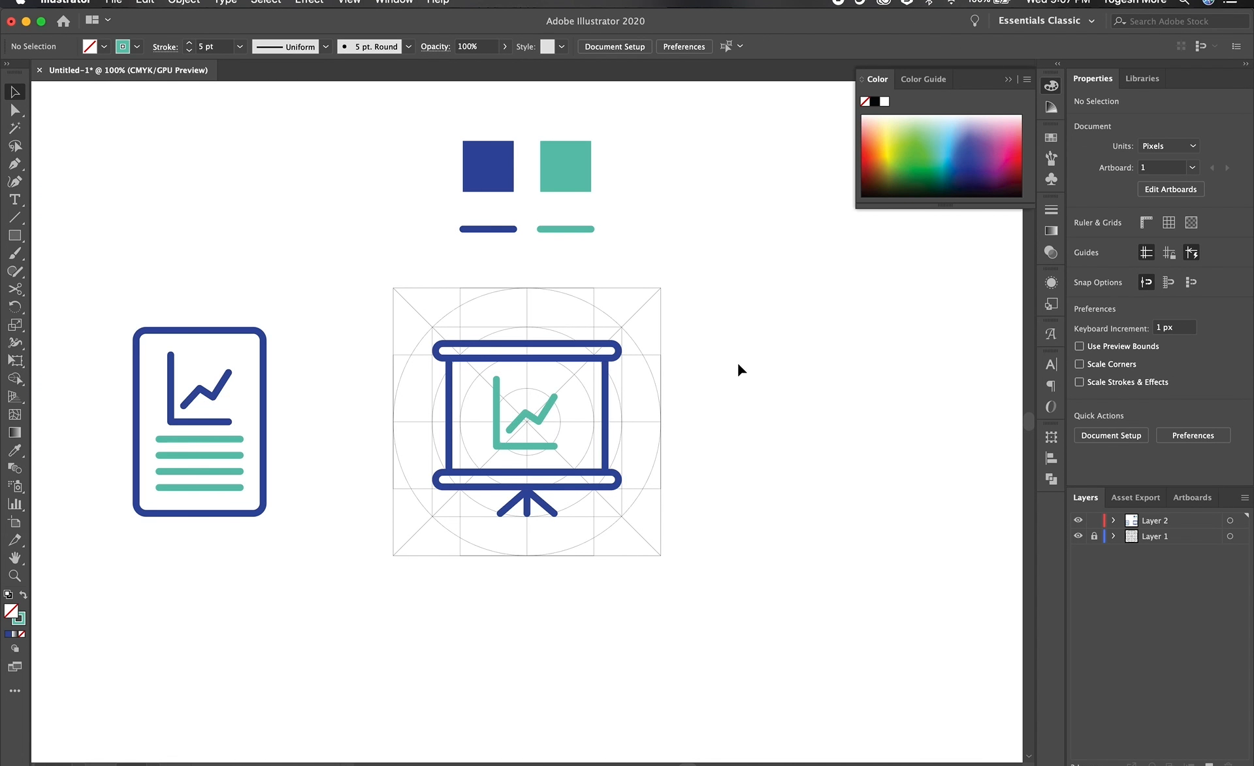
Move the whole presentation board icon off the icon grid to the empty area on its right.
{"action": "left_click_drag", "start_coordinate": [743, 297], "coordinate": [405, 543]}
{"action": "left_click_drag", "start_coordinate": [466, 502], "coordinate": [792, 502]}
{"action": "left_click", "coordinate": [751, 576]}
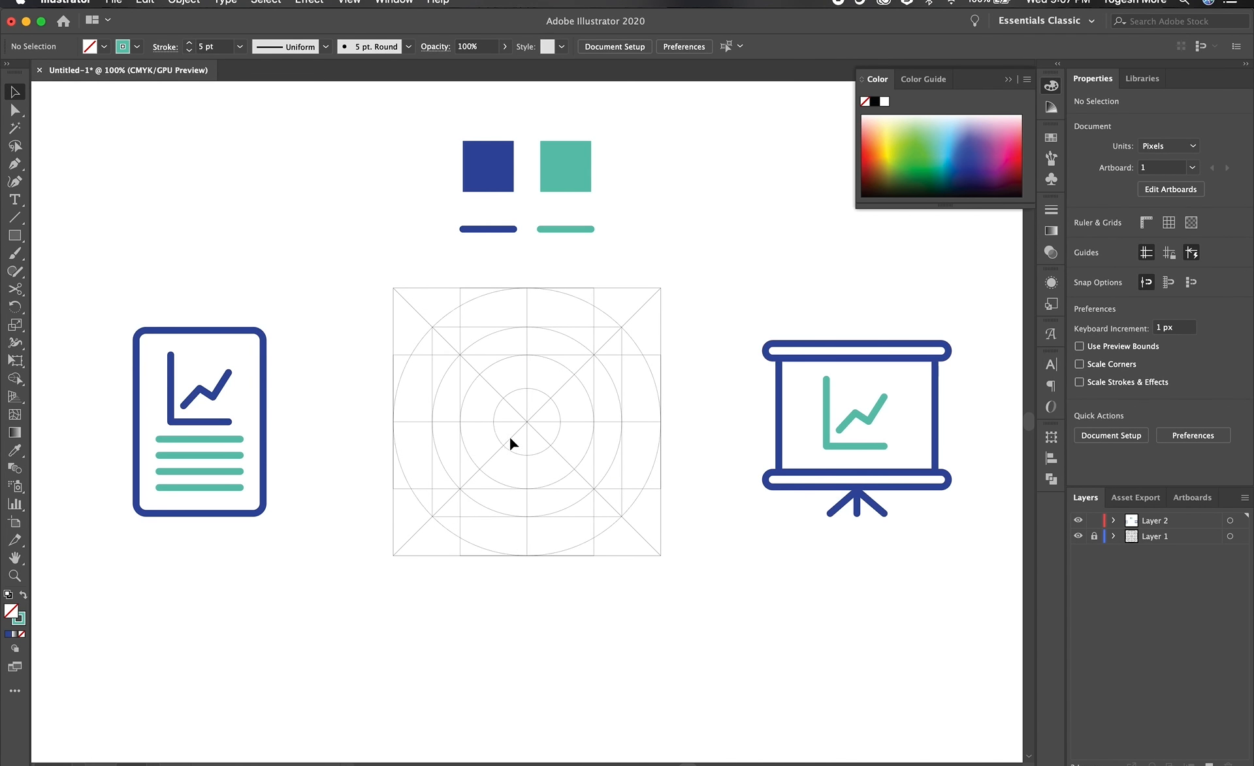
Draw a circle about 142 px in diameter from the icon grid's center with the Ellipse tool.
{"action": "left_click", "coordinate": [15, 236]}
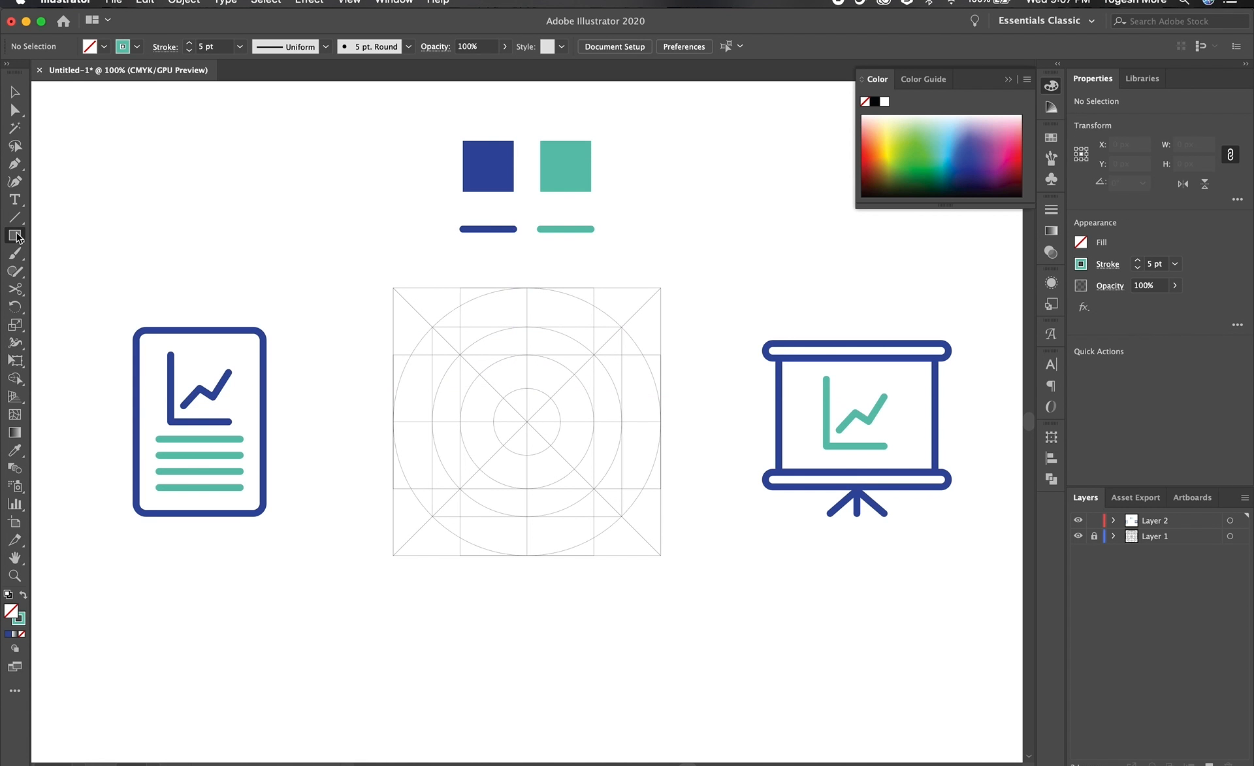
{"action": "left_click", "coordinate": [16, 237]}
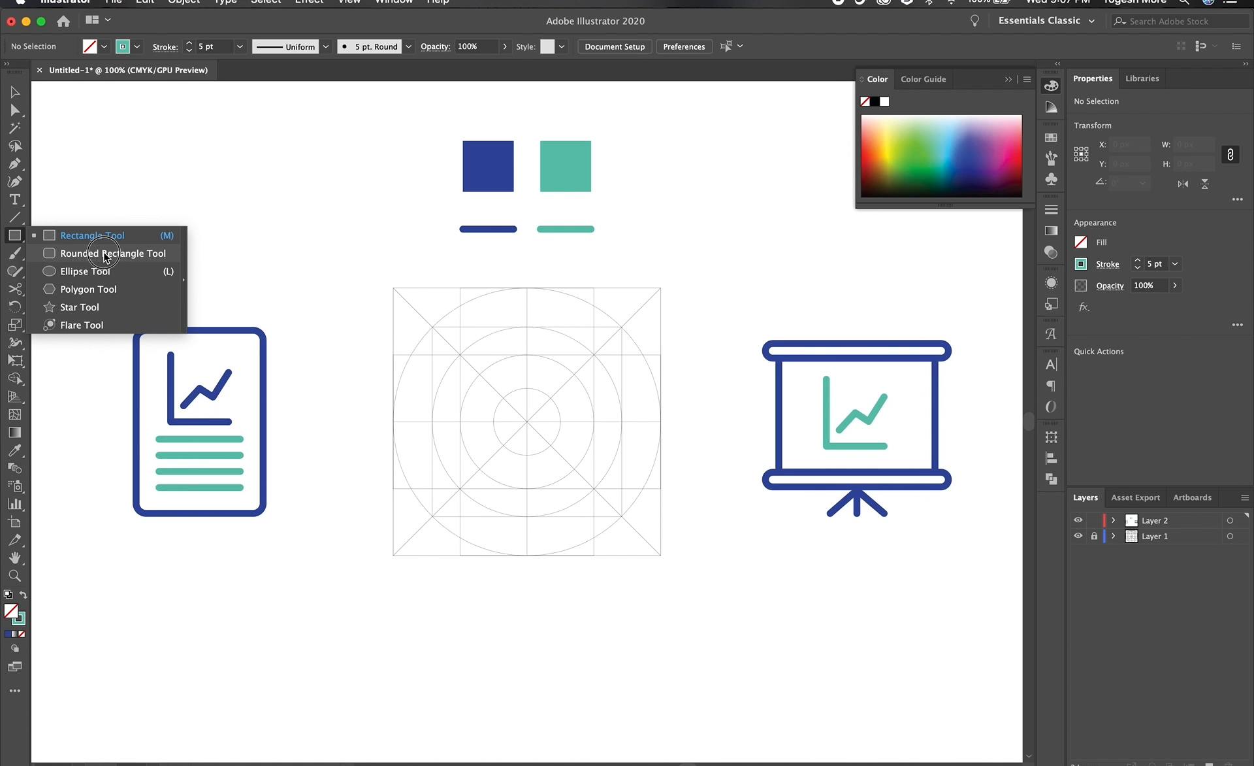
{"action": "left_click", "coordinate": [102, 270]}
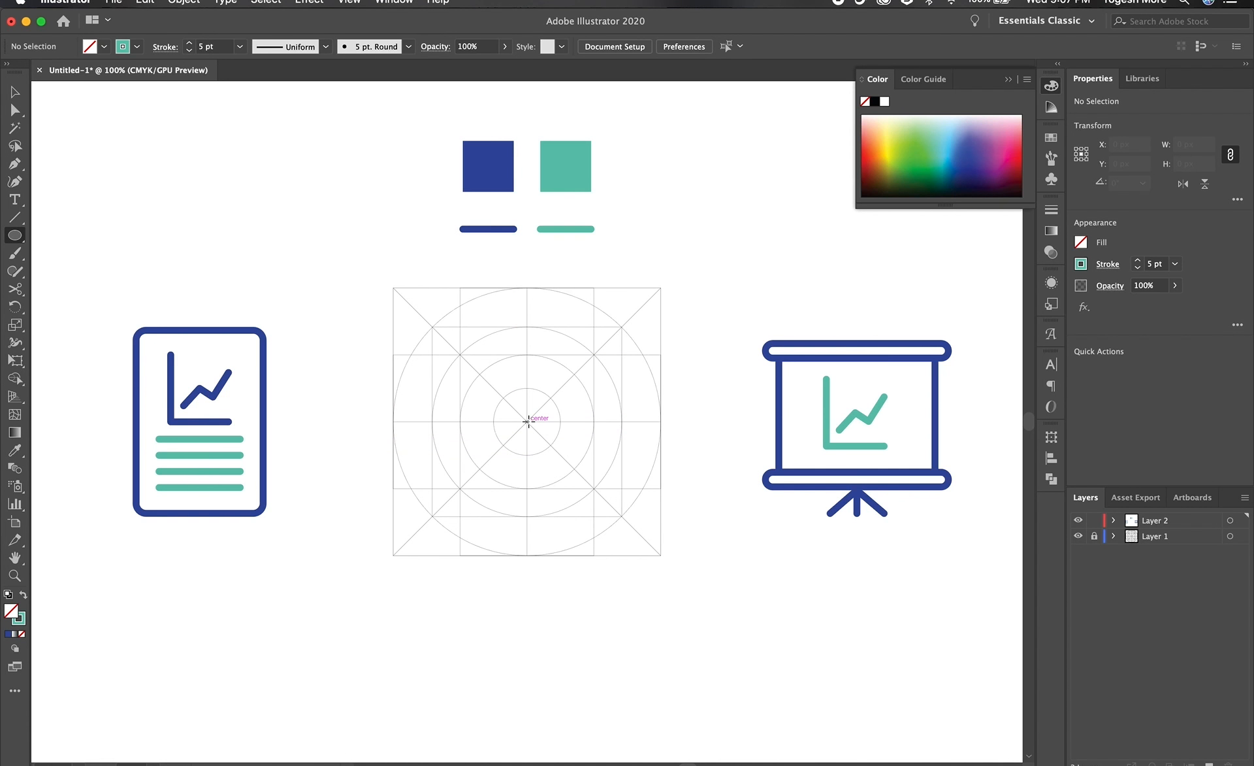
{"action": "left_click_drag", "start_coordinate": [526, 421], "coordinate": [622, 500]}
Give the circle the dark blue sample line's style and align its 5 pt stroke to the inside.
{"action": "key", "text": "i"}
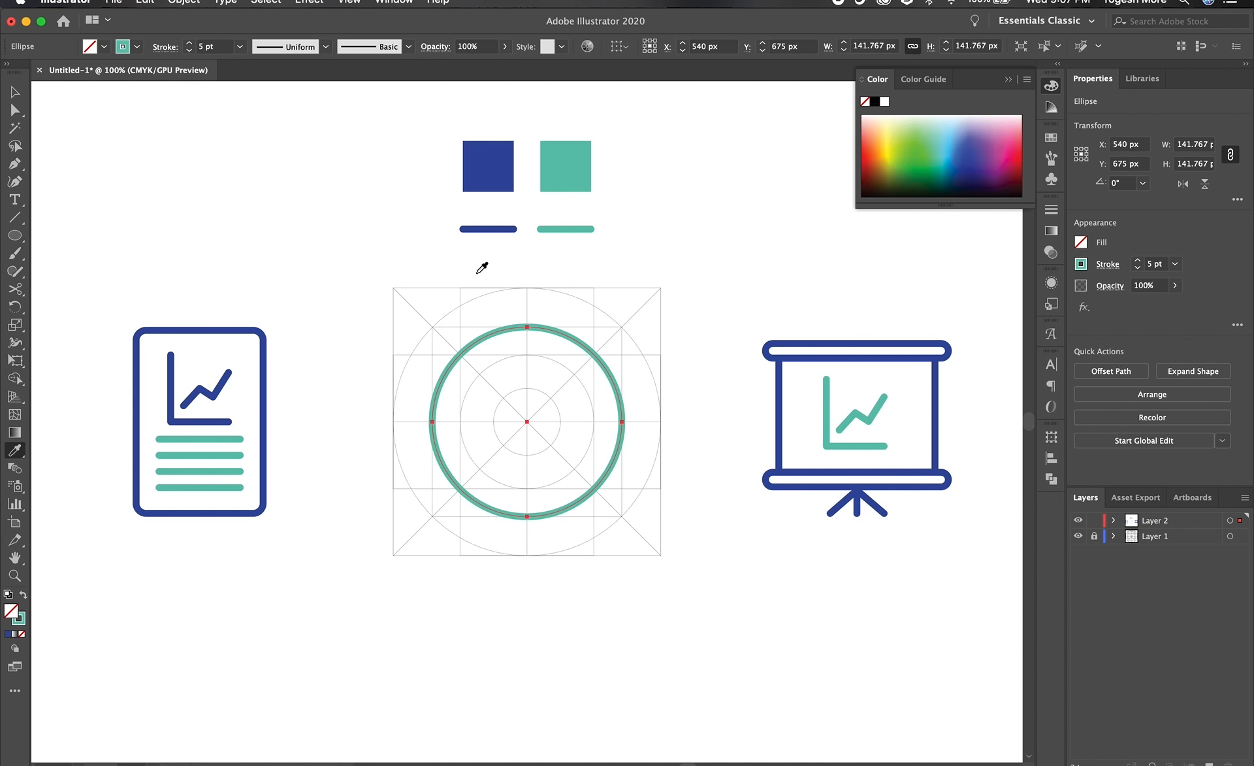
{"action": "left_click", "coordinate": [493, 225]}
{"action": "key", "text": "v"}
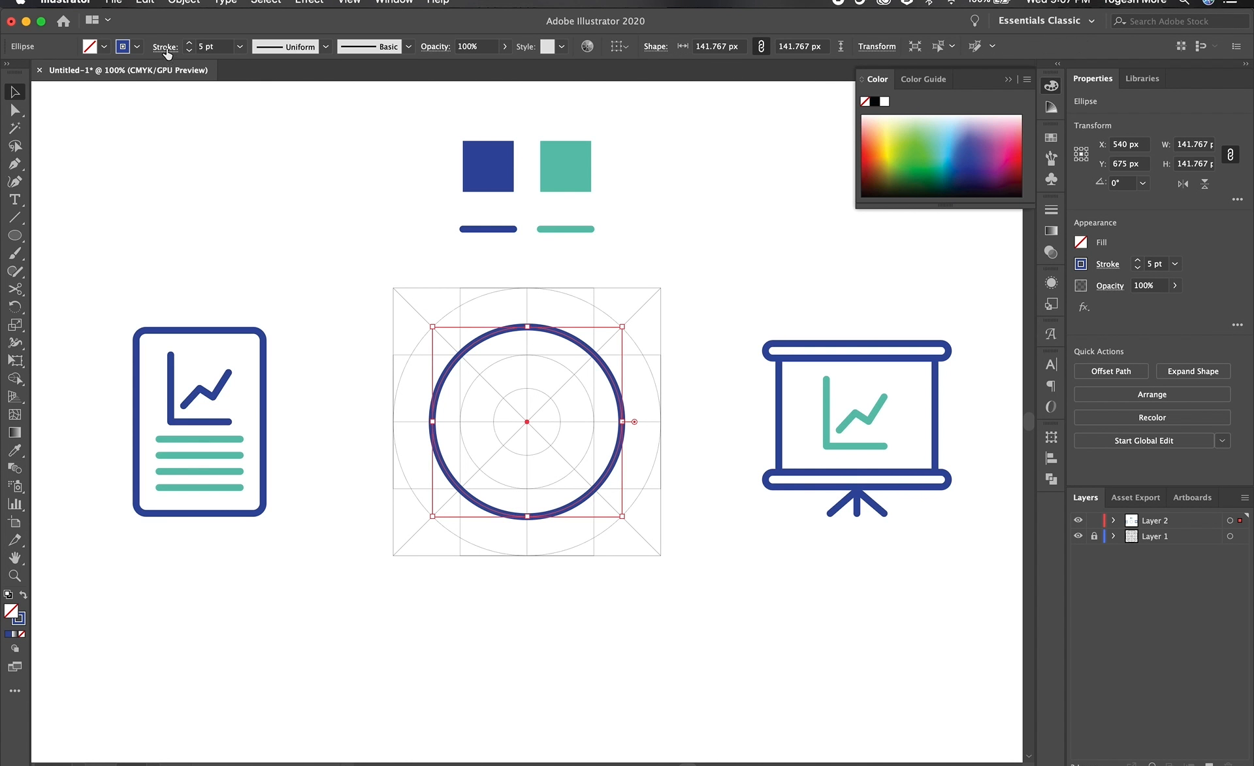
{"action": "left_click", "coordinate": [164, 47]}
{"action": "left_click", "coordinate": [79, 124]}
{"action": "left_click", "coordinate": [683, 394]}
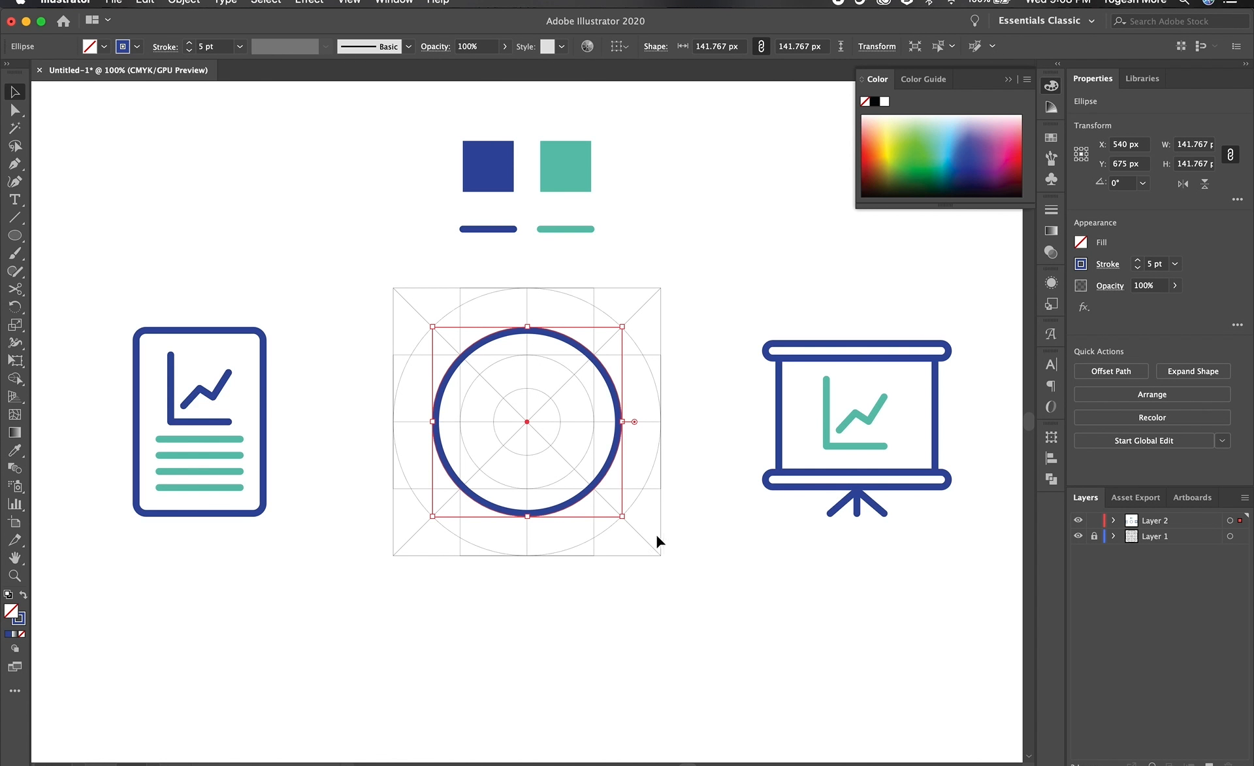
{"action": "left_click", "coordinate": [659, 539]}
Add a concentric copy of the circle, scaled down to about 116 px in diameter.
{"action": "left_click_drag", "start_coordinate": [680, 533], "coordinate": [546, 450]}
{"action": "key", "text": "super+c"}
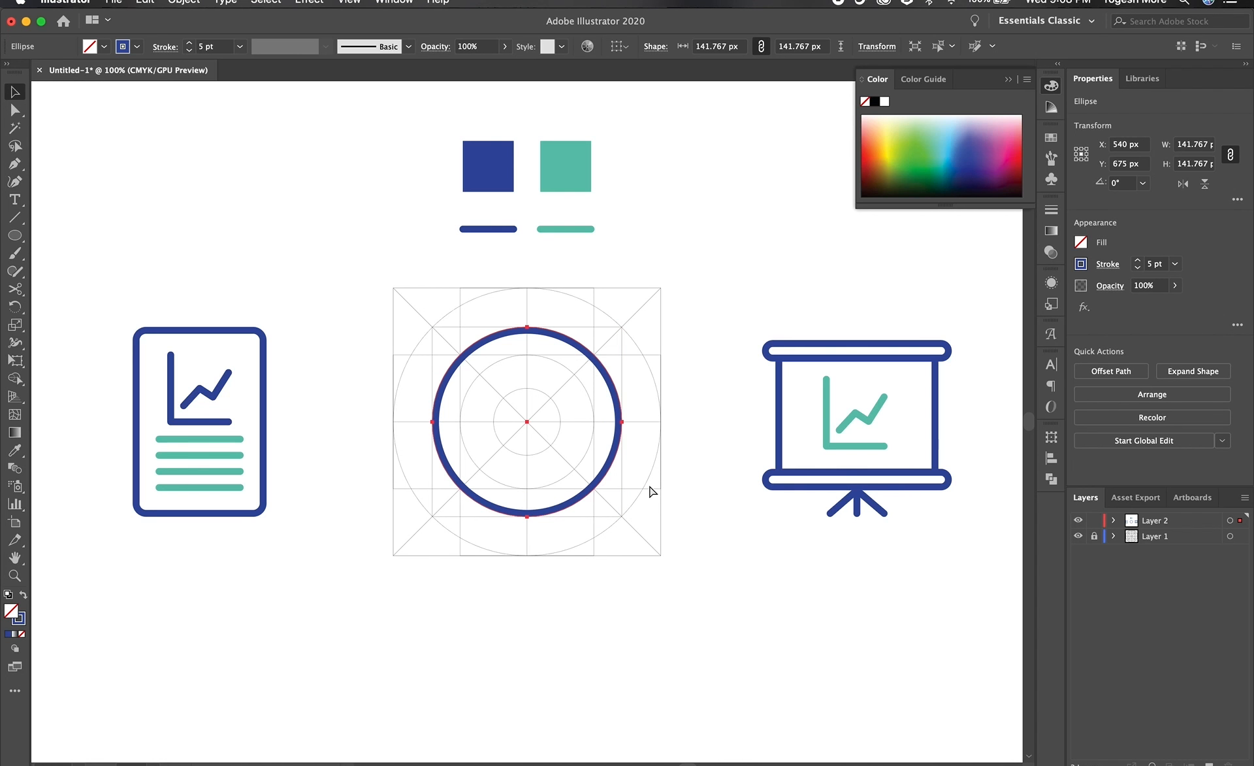
{"action": "left_click_drag", "start_coordinate": [623, 515], "coordinate": [605, 498]}
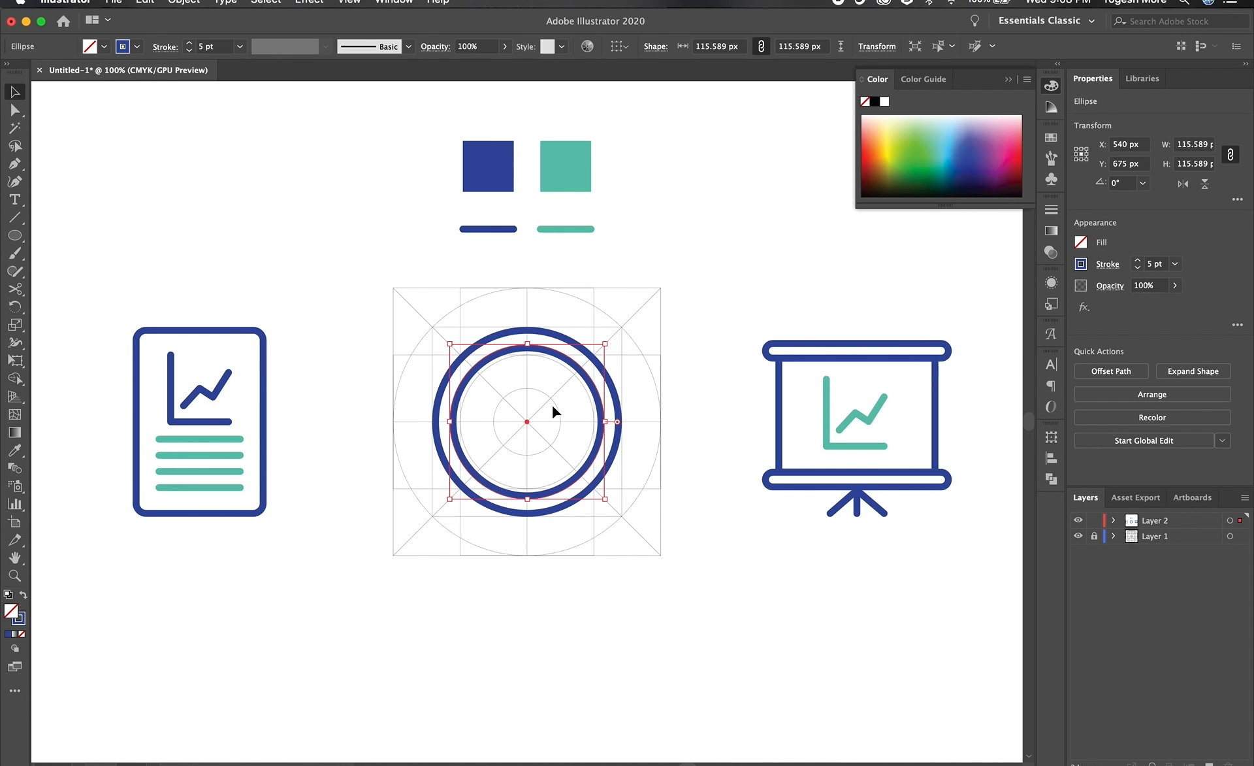
Add a third concentric circle about 51 px in diameter, matching the grid's innermost circle.
{"action": "key", "text": "super+d"}
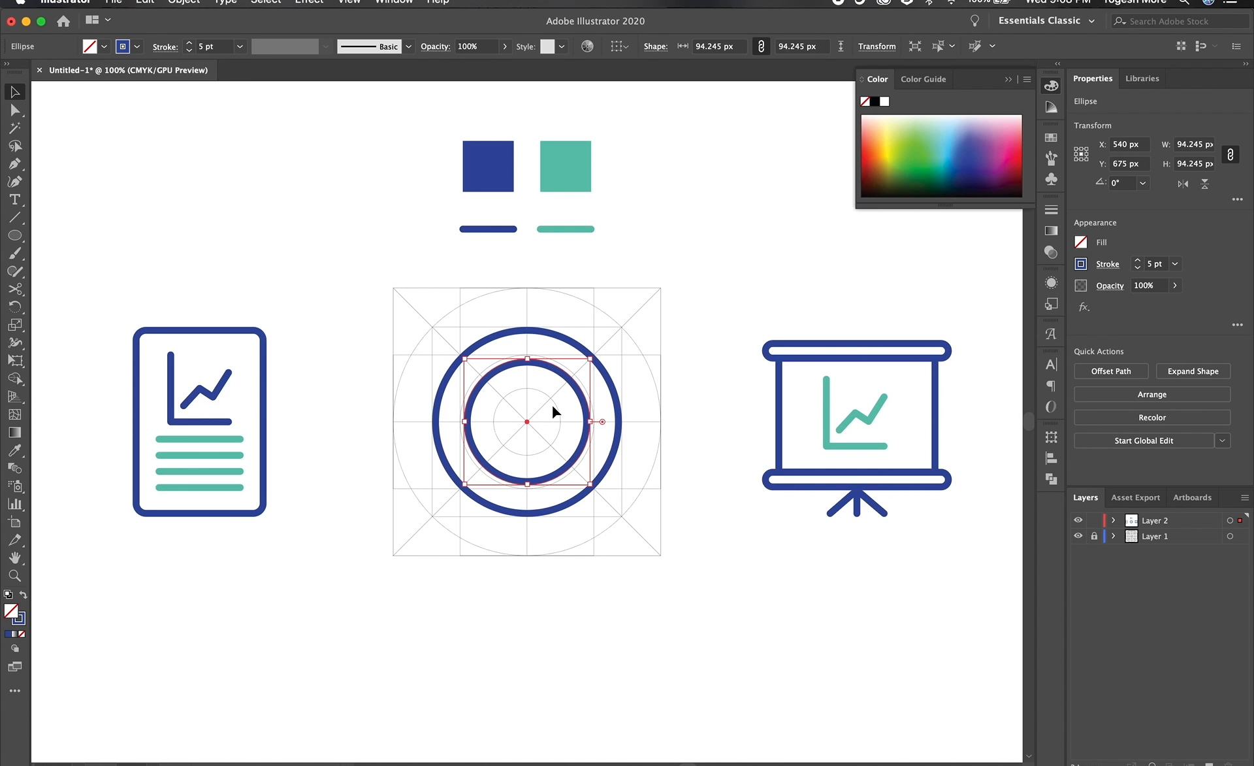
{"action": "key", "text": "super+z"}
{"action": "key", "text": "super+d"}
{"action": "key", "text": "super+d"}
{"action": "key", "text": "super+d"}
{"action": "key", "text": "super+d"}
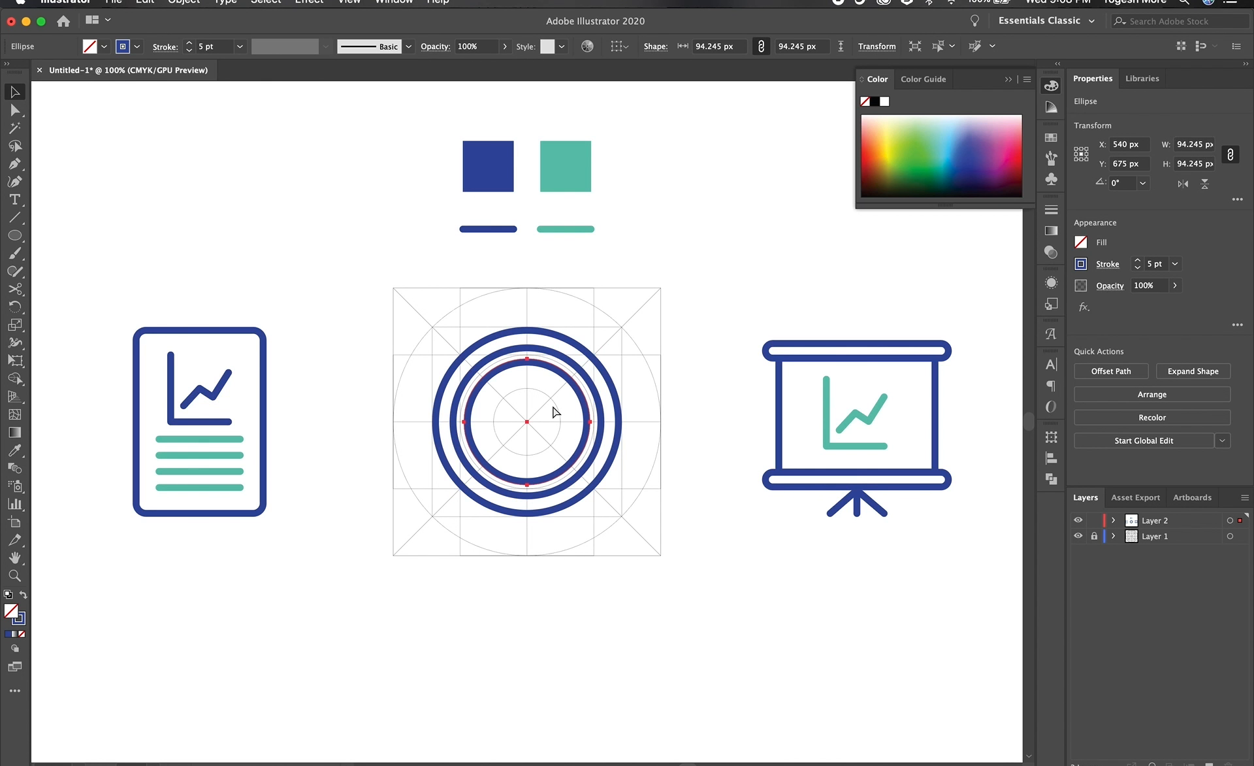
{"action": "left_click", "coordinate": [556, 443]}
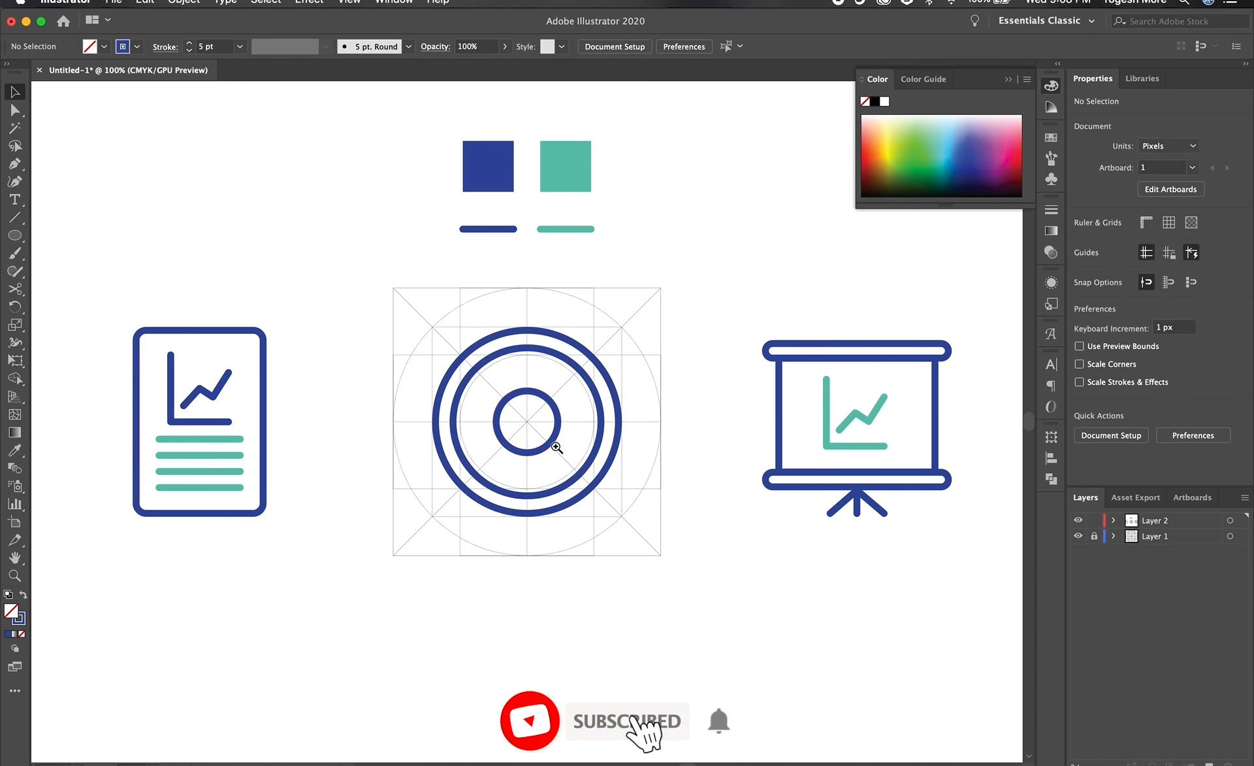
Move the smallest circle straight up about 16 px to serve as the user's head.
{"action": "left_click", "coordinate": [530, 426], "text": "super"}
{"action": "left_click", "coordinate": [528, 424], "text": "super"}
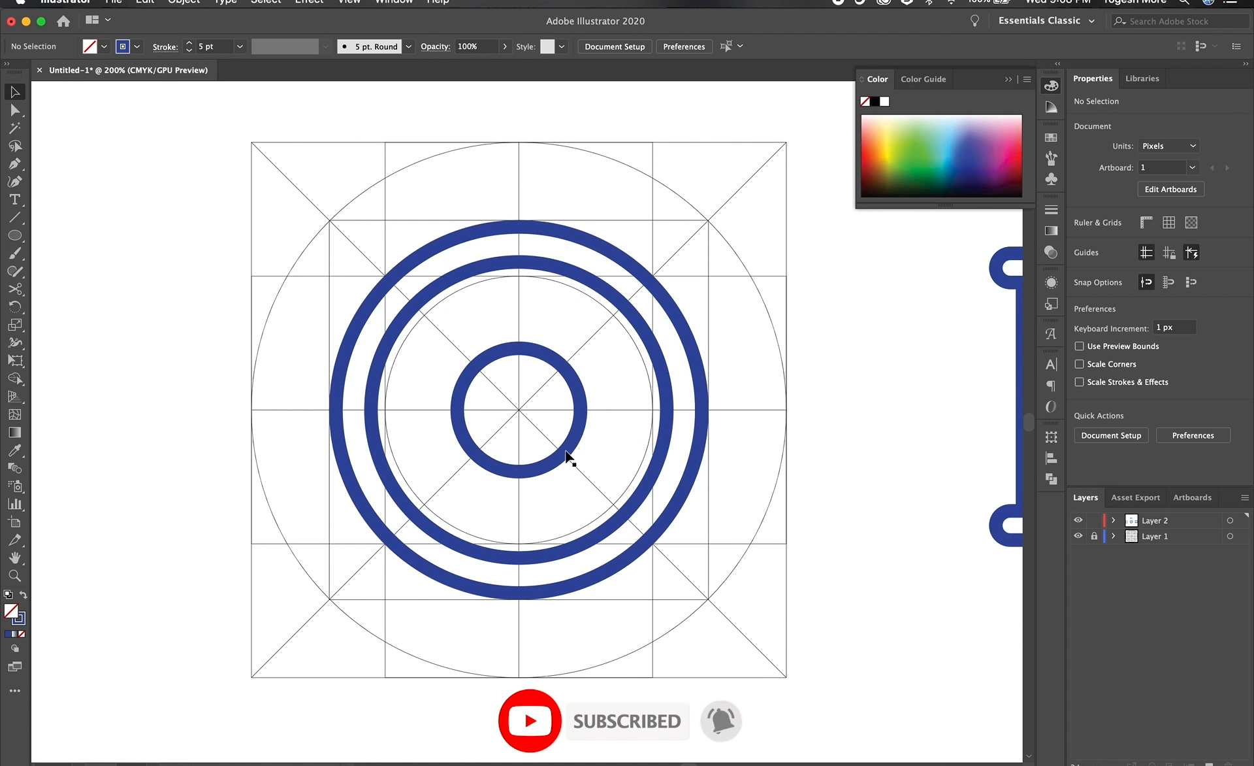
{"action": "left_click_drag", "start_coordinate": [557, 461], "coordinate": [544, 424]}
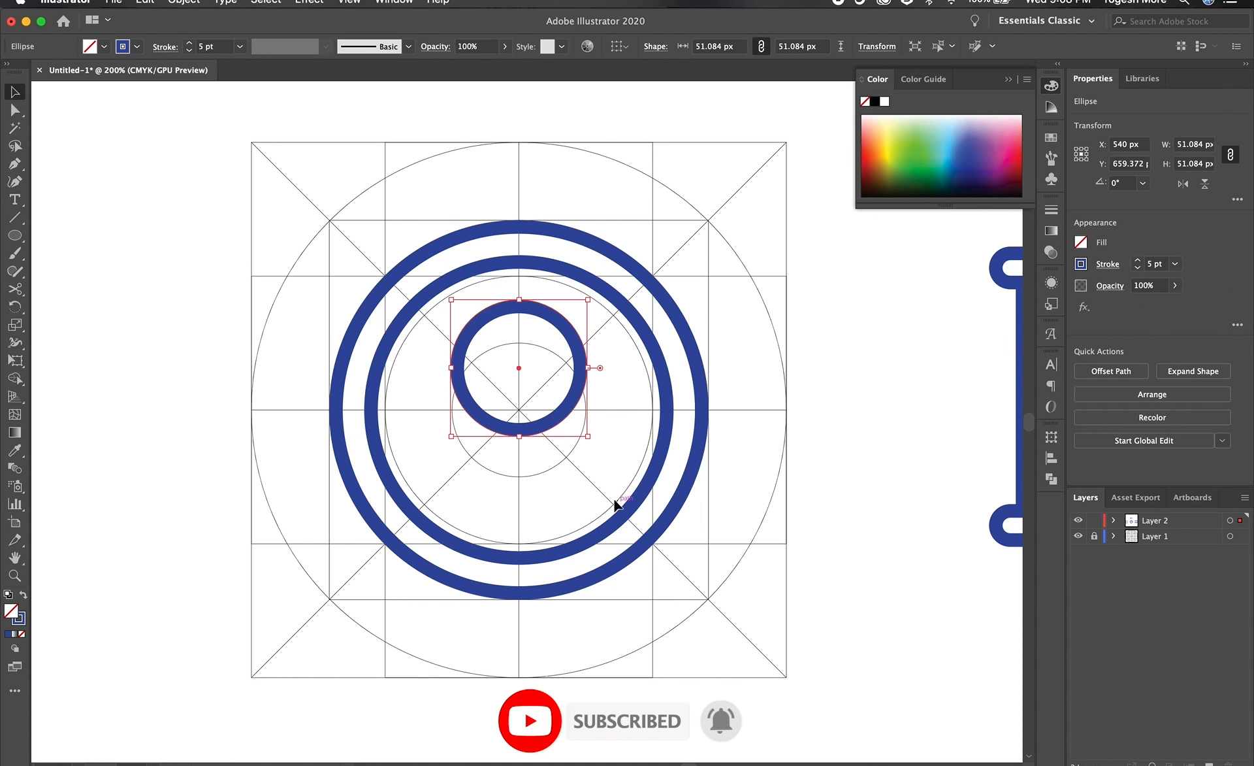
Scale the middle circle down about its center to 100 px, fitting the matching grid circle.
{"action": "left_click", "coordinate": [568, 532]}
{"action": "left_click", "coordinate": [512, 560]}
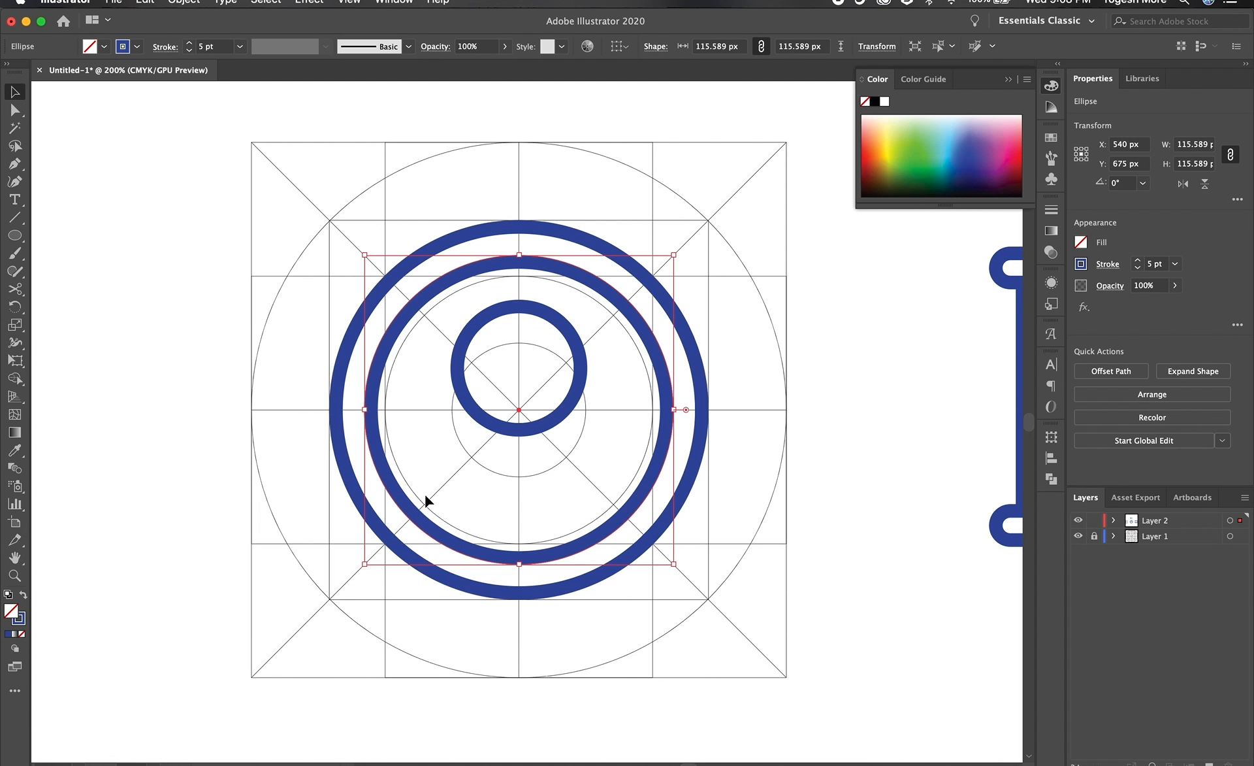
{"action": "left_click_drag", "start_coordinate": [676, 255], "coordinate": [653, 275]}
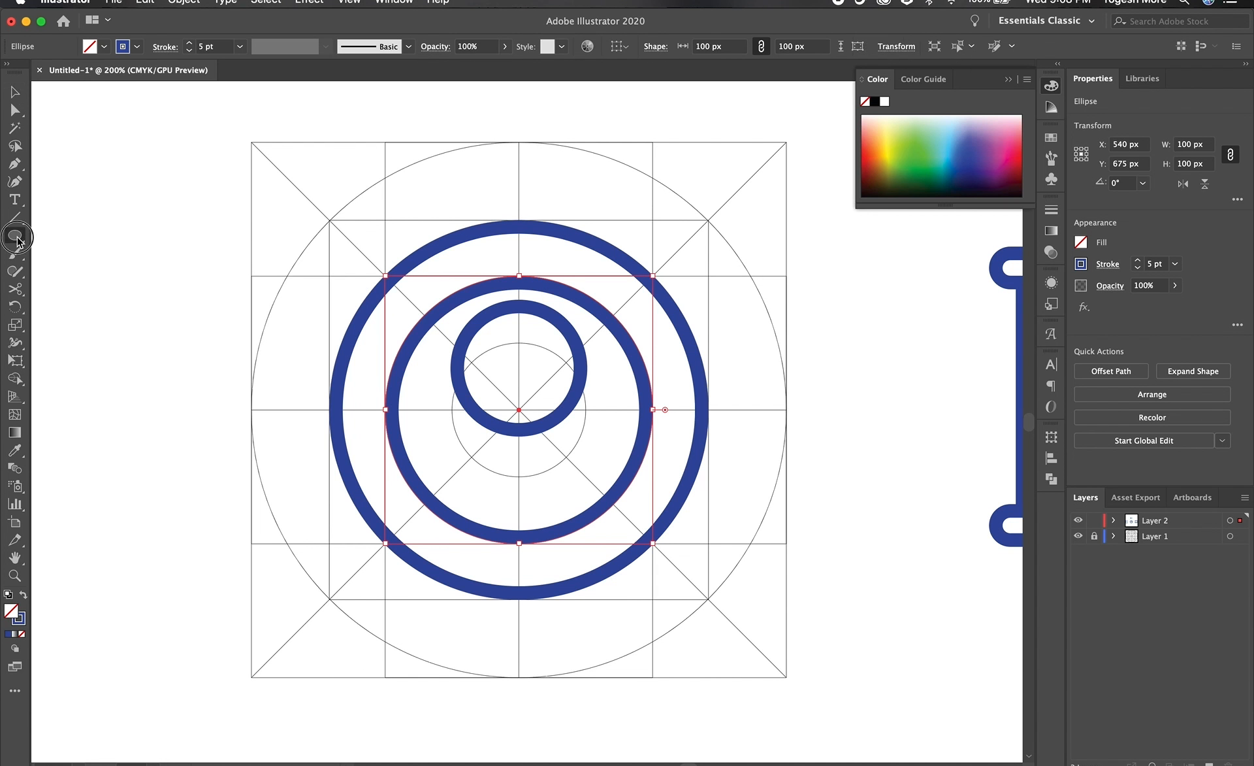
Draw a rectangle about 70 by 22 px below the head circle, reaching the middle circle's edge at both lower corners.
{"action": "left_click_drag", "start_coordinate": [19, 233], "coordinate": [65, 233]}
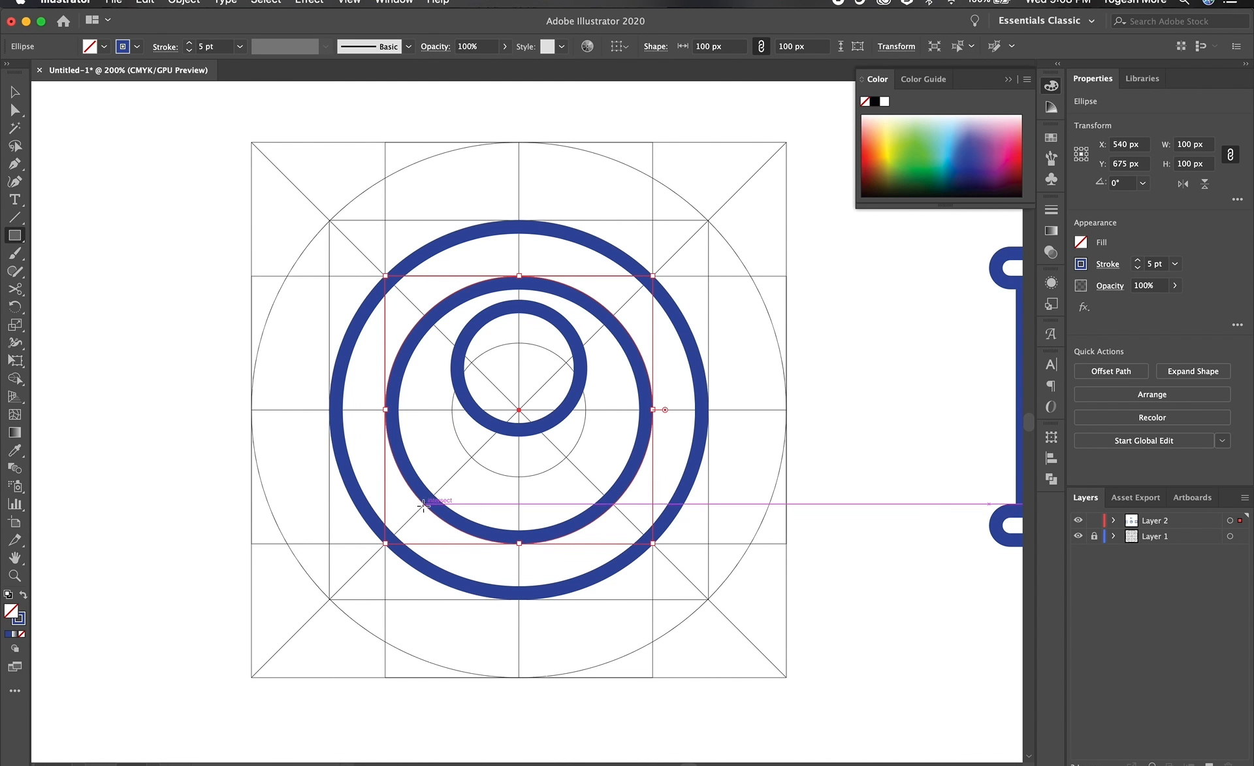
{"action": "left_click_drag", "start_coordinate": [423, 504], "coordinate": [610, 444]}
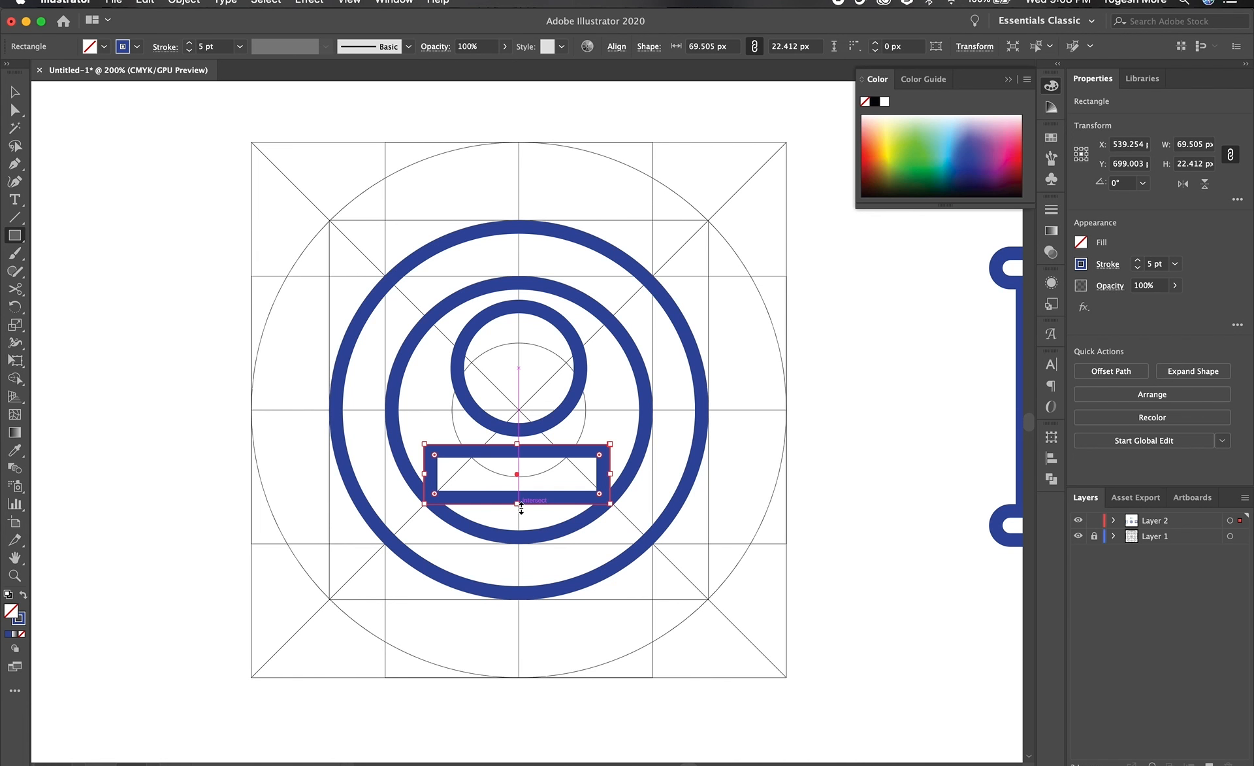
{"action": "left_click", "coordinate": [575, 550]}
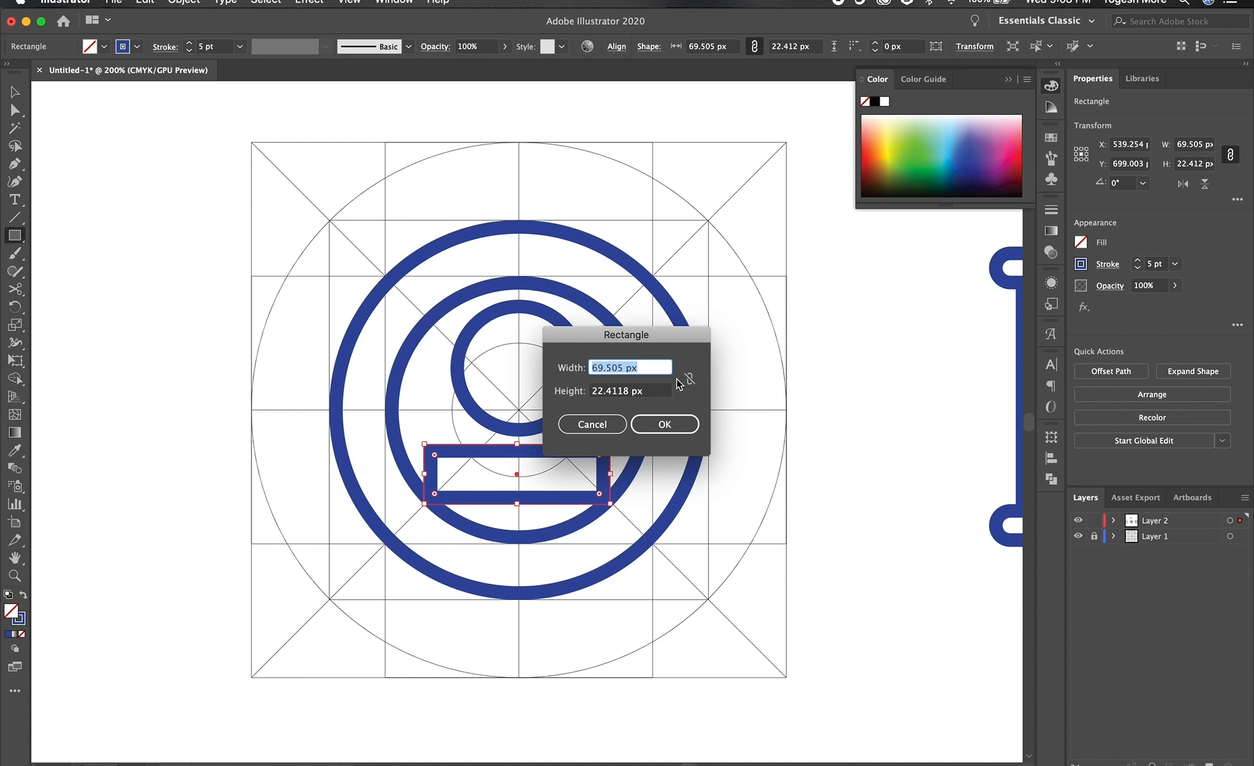
{"action": "key", "text": "Escape"}
{"action": "key", "text": "b"}
{"action": "key", "text": "v"}
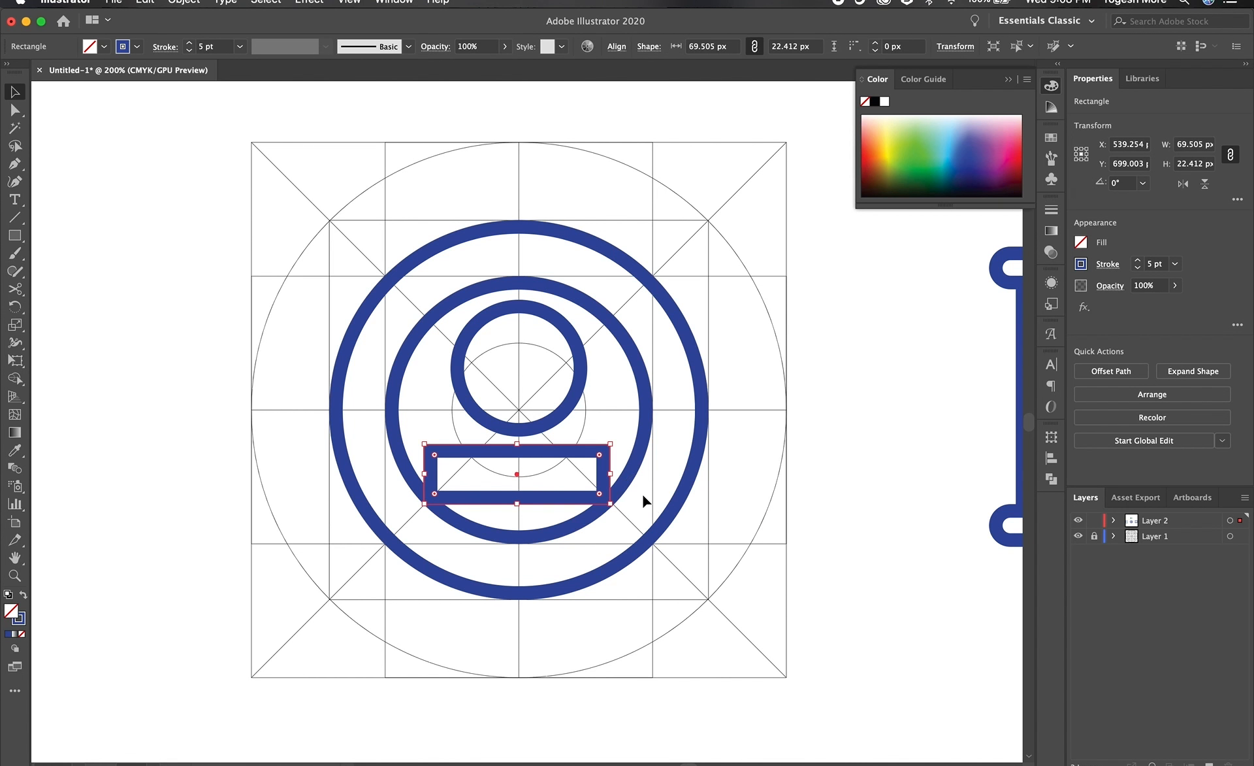
{"action": "left_click_drag", "start_coordinate": [644, 496], "coordinate": [597, 487]}
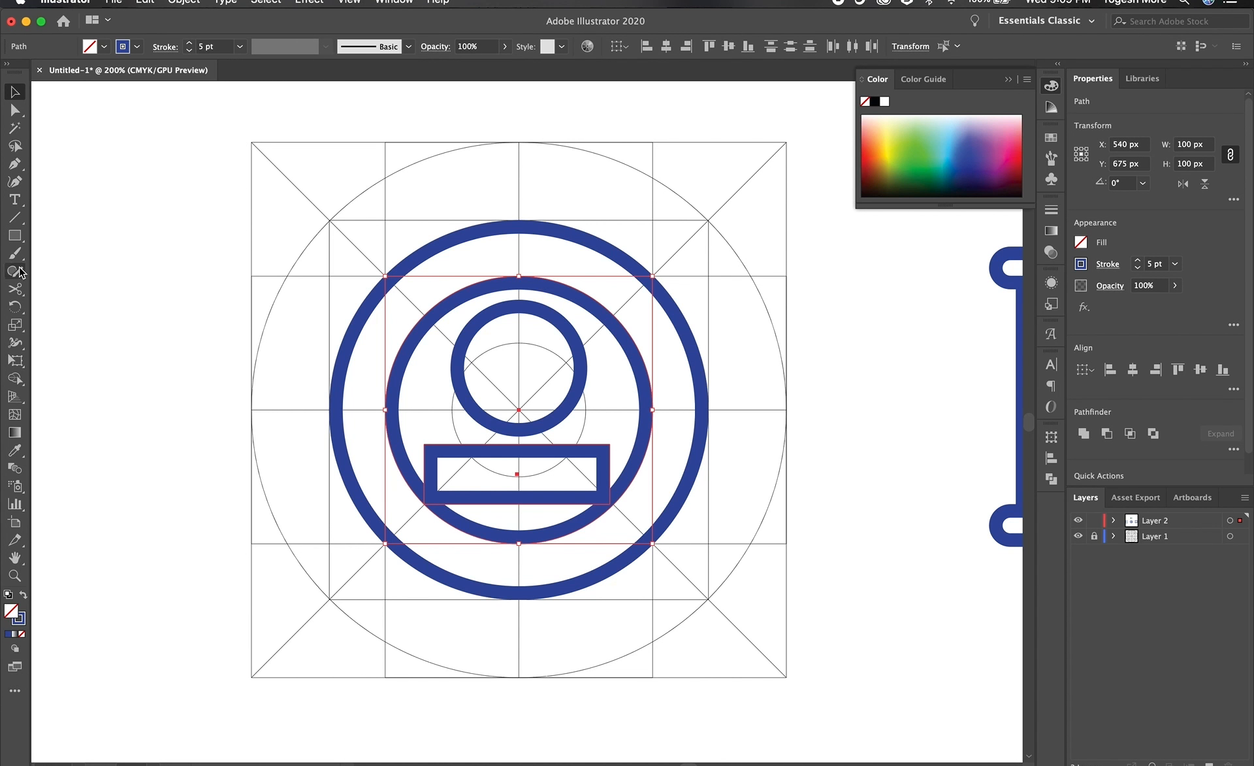
{"action": "left_click", "coordinate": [16, 379]}
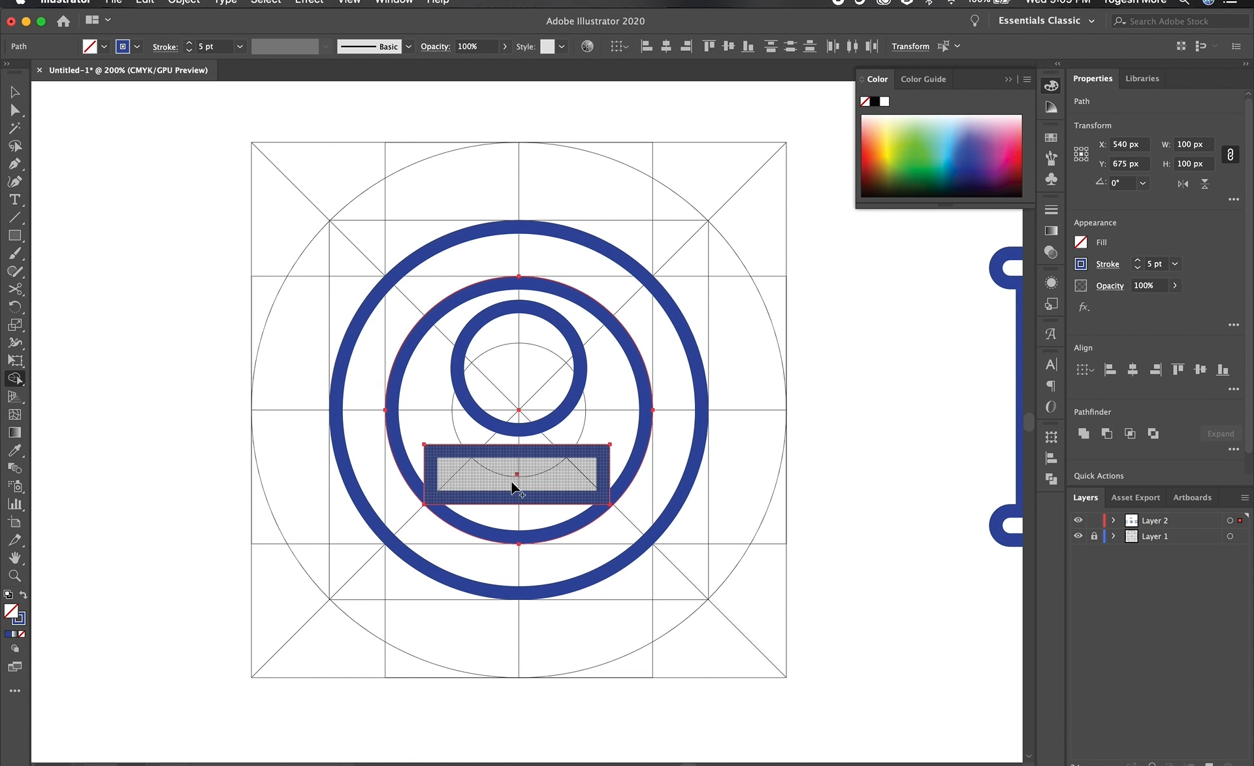
{"action": "key", "text": "v"}
{"action": "left_click", "coordinate": [566, 547]}
Extend the rectangle's lower edge down past the middle circle, making it about 43 px tall.
{"action": "key", "text": "a"}
{"action": "left_click", "coordinate": [518, 506]}
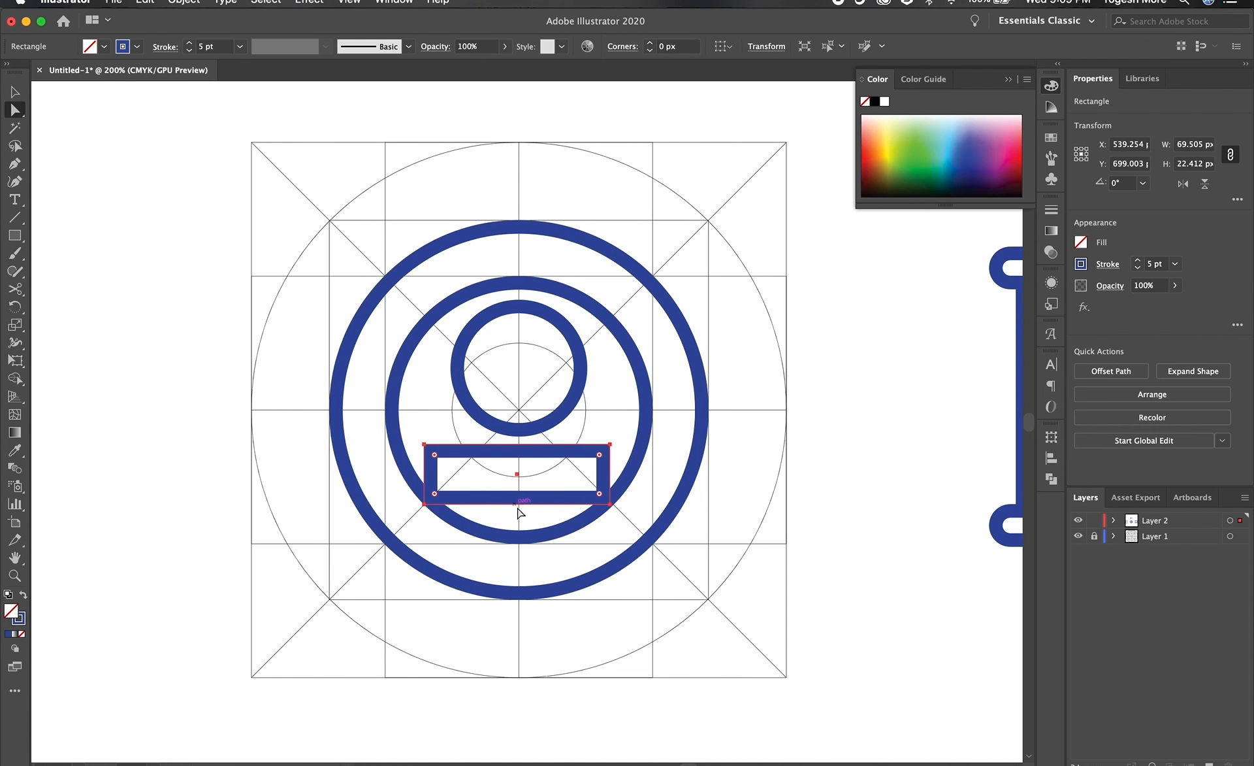
{"action": "left_click_drag", "start_coordinate": [417, 507], "coordinate": [610, 559]}
Use the Shape Builder to remove the middle circle's outer part and the rectangle's part below the circle, keeping their overlap.
{"action": "key", "text": "v"}
{"action": "left_click_drag", "start_coordinate": [647, 474], "coordinate": [601, 512]}
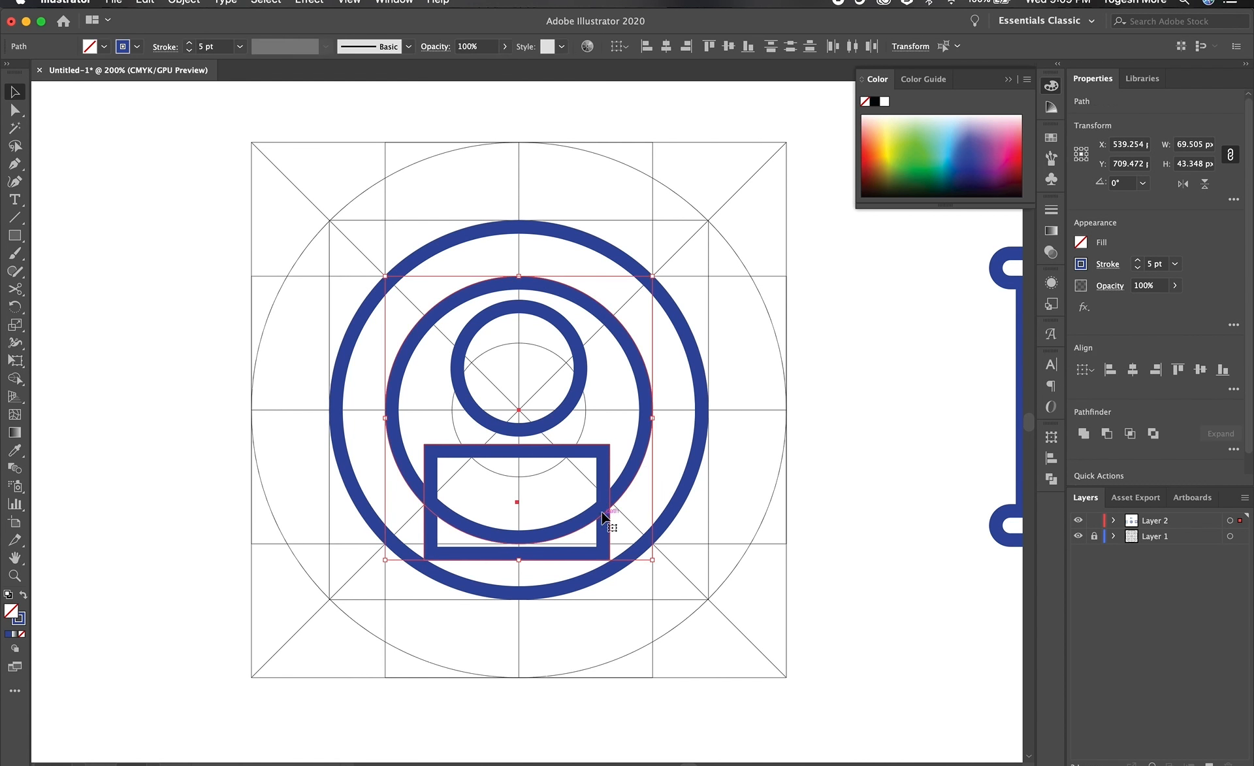
{"action": "left_click", "coordinate": [16, 379]}
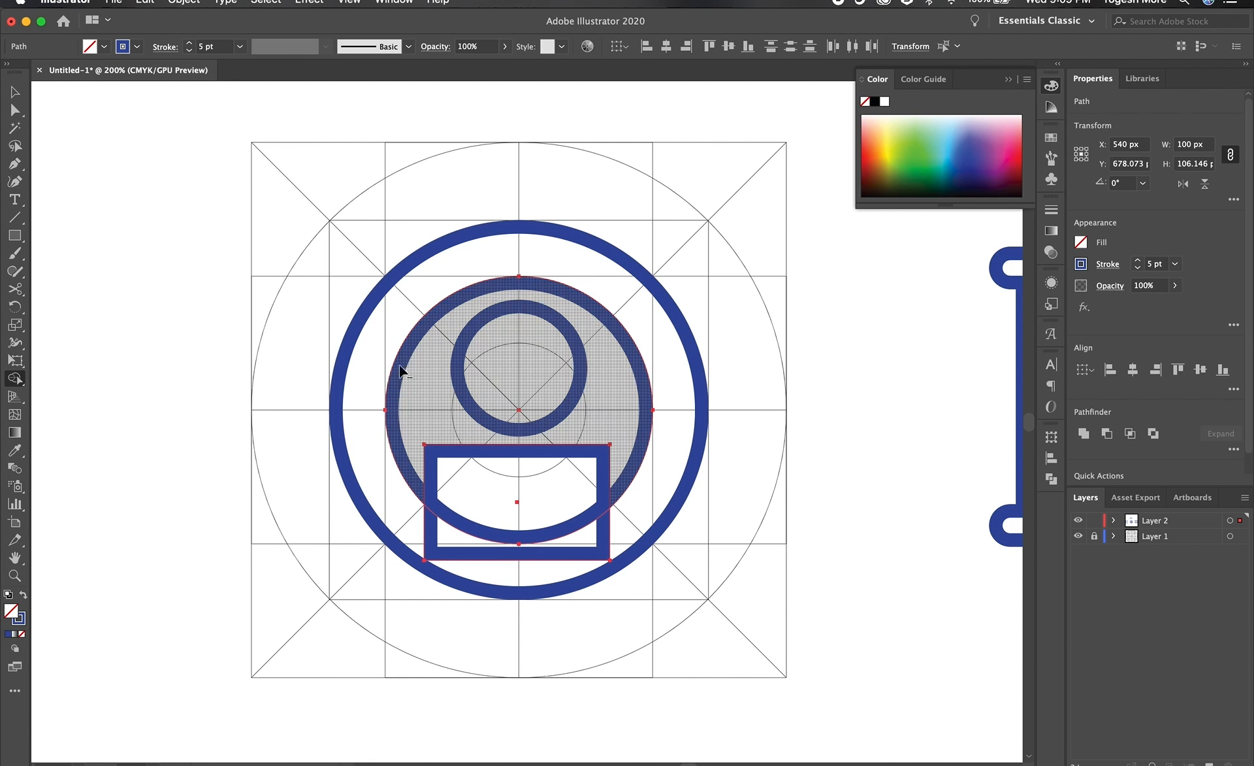
{"action": "left_click", "coordinate": [415, 373], "text": "alt"}
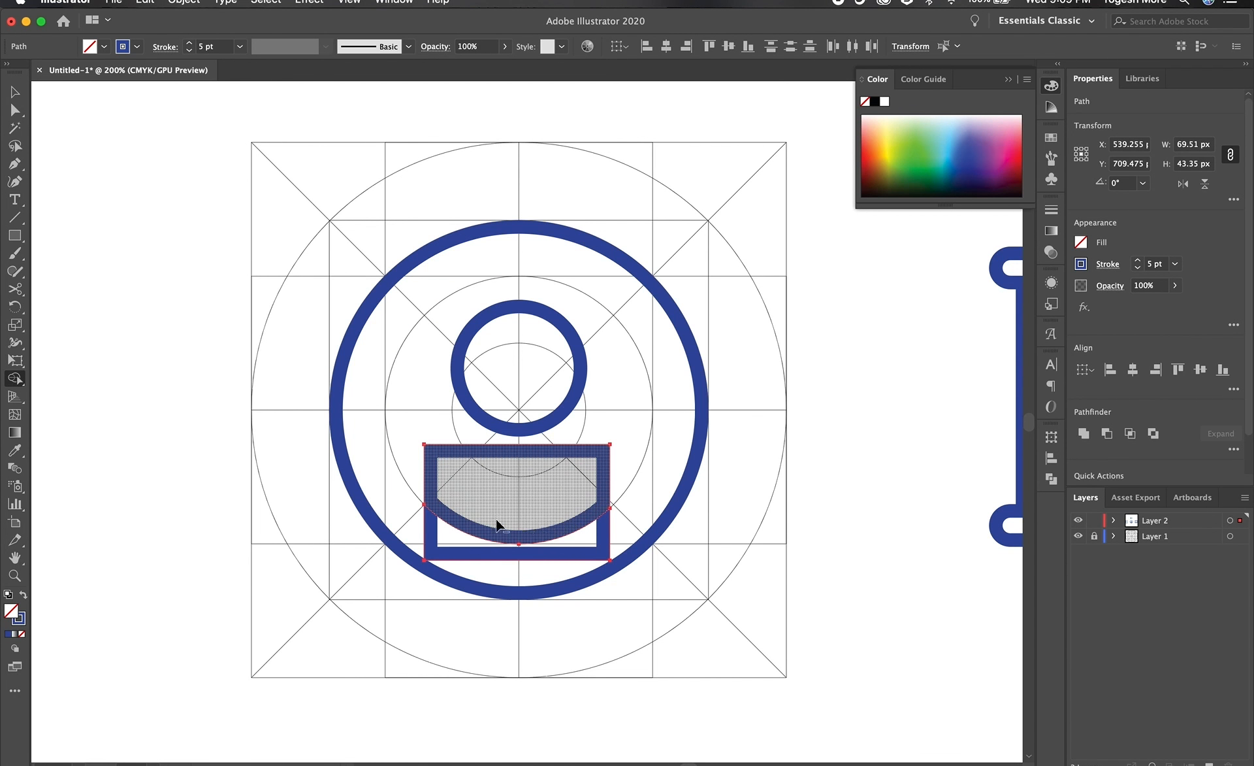
{"action": "left_click", "coordinate": [535, 527]}
Round the two upper corners of the body shape fully to form the user's shoulders.
{"action": "key", "text": "a"}
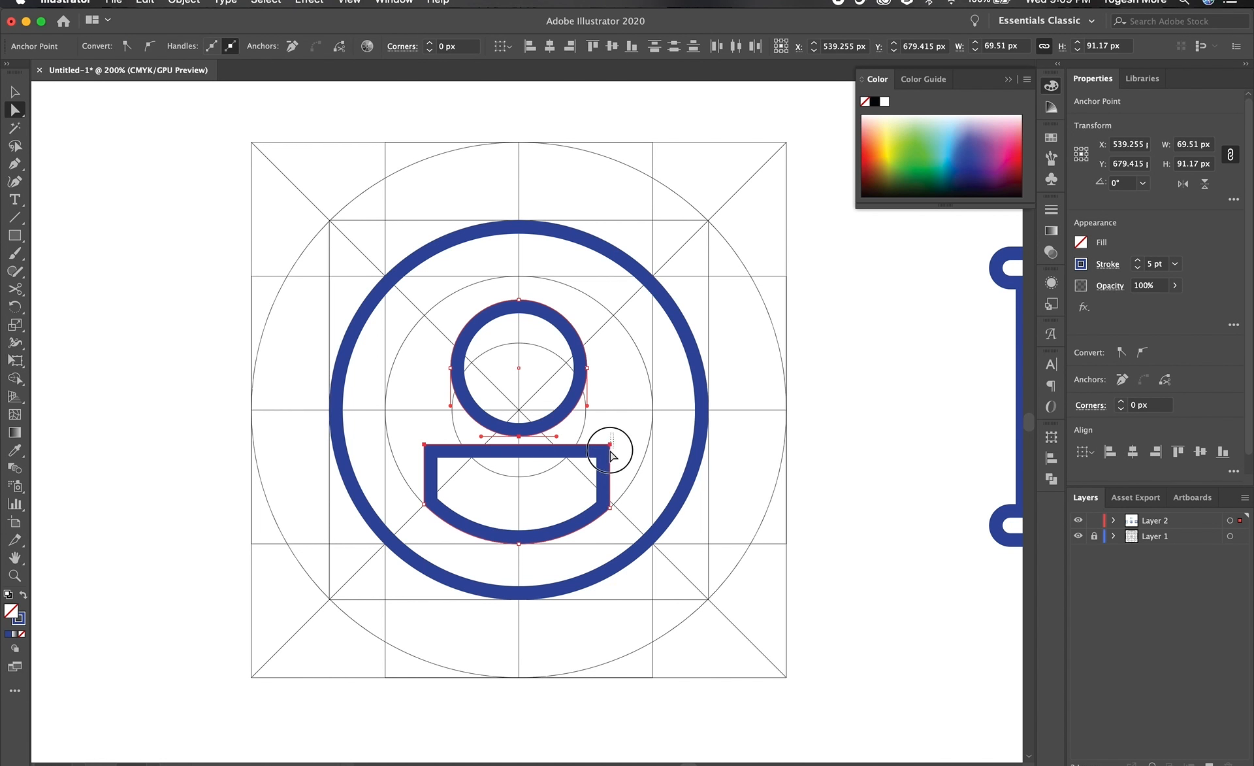
{"action": "left_click", "coordinate": [610, 451]}
{"action": "left_click_drag", "start_coordinate": [436, 461], "coordinate": [549, 516]}
{"action": "left_click", "coordinate": [790, 547]}
{"action": "key", "text": "super+1"}
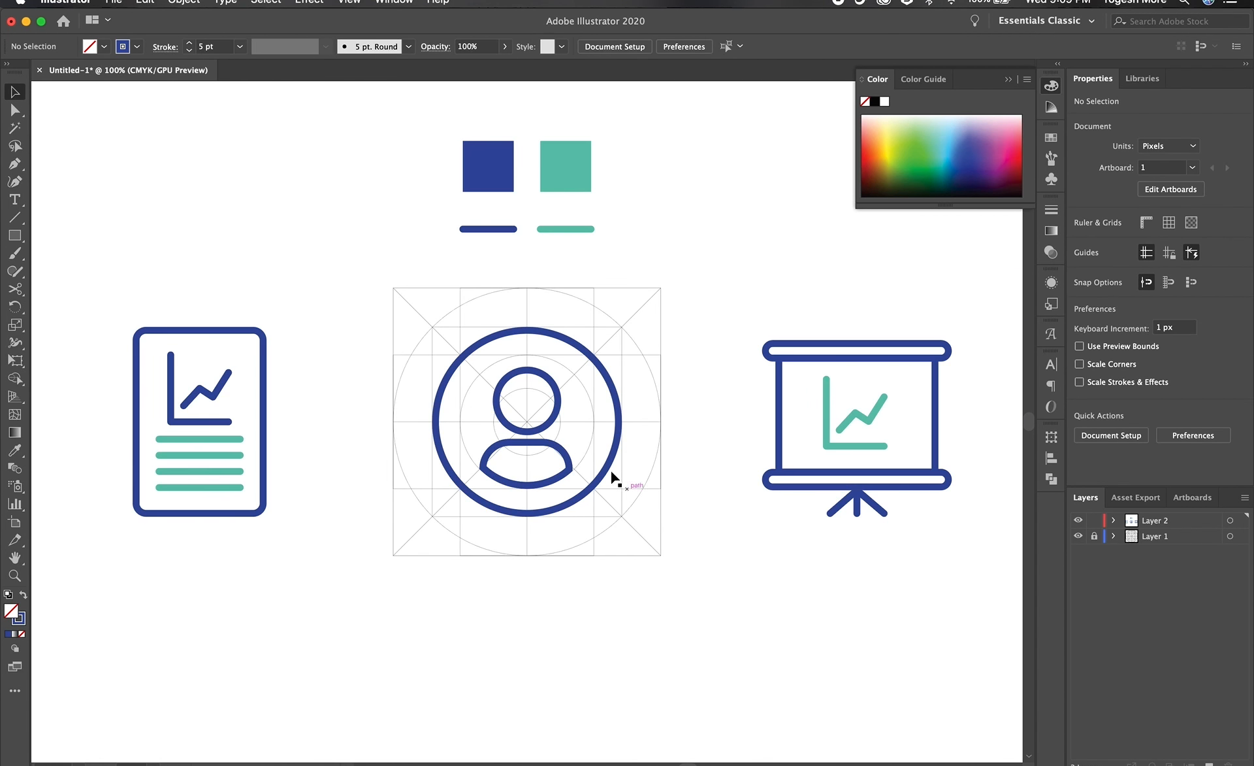
{"action": "left_click", "coordinate": [619, 421]}
{"action": "key", "text": "i"}
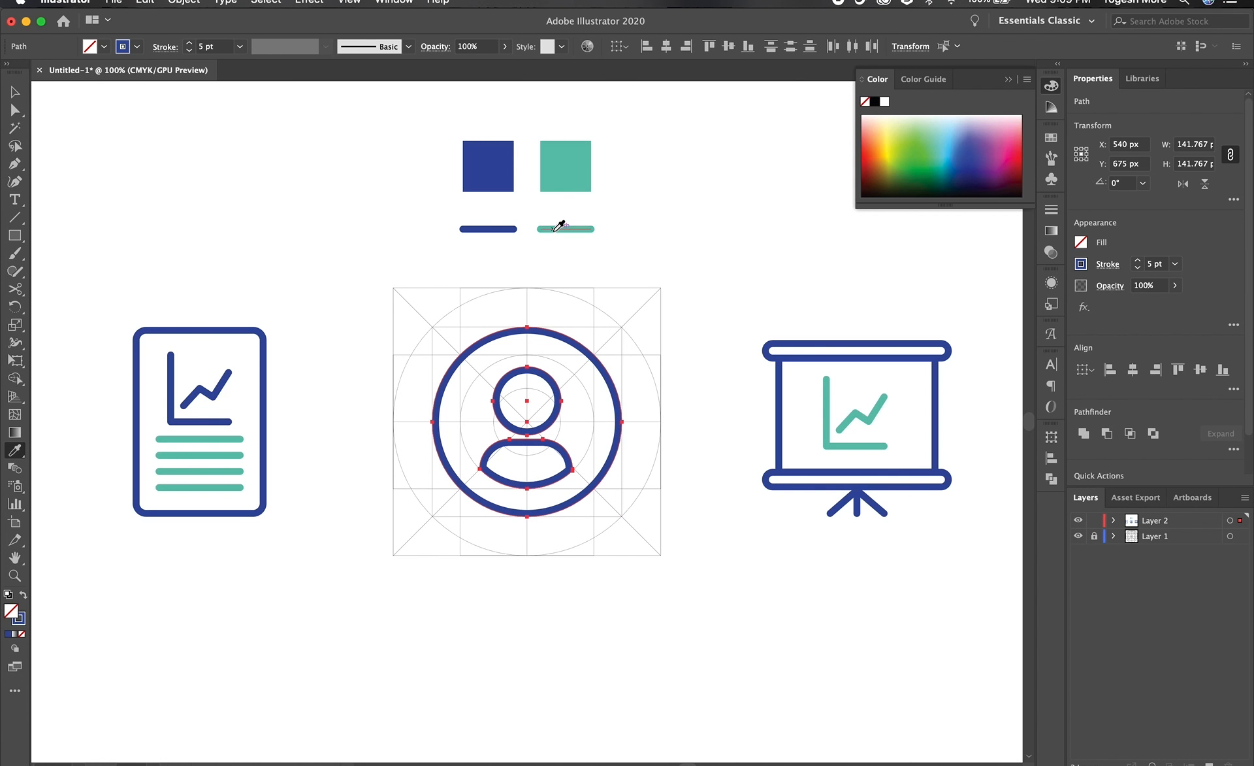
{"action": "left_click", "coordinate": [555, 230]}
{"action": "key", "text": "super+z"}
{"action": "key", "text": "v"}
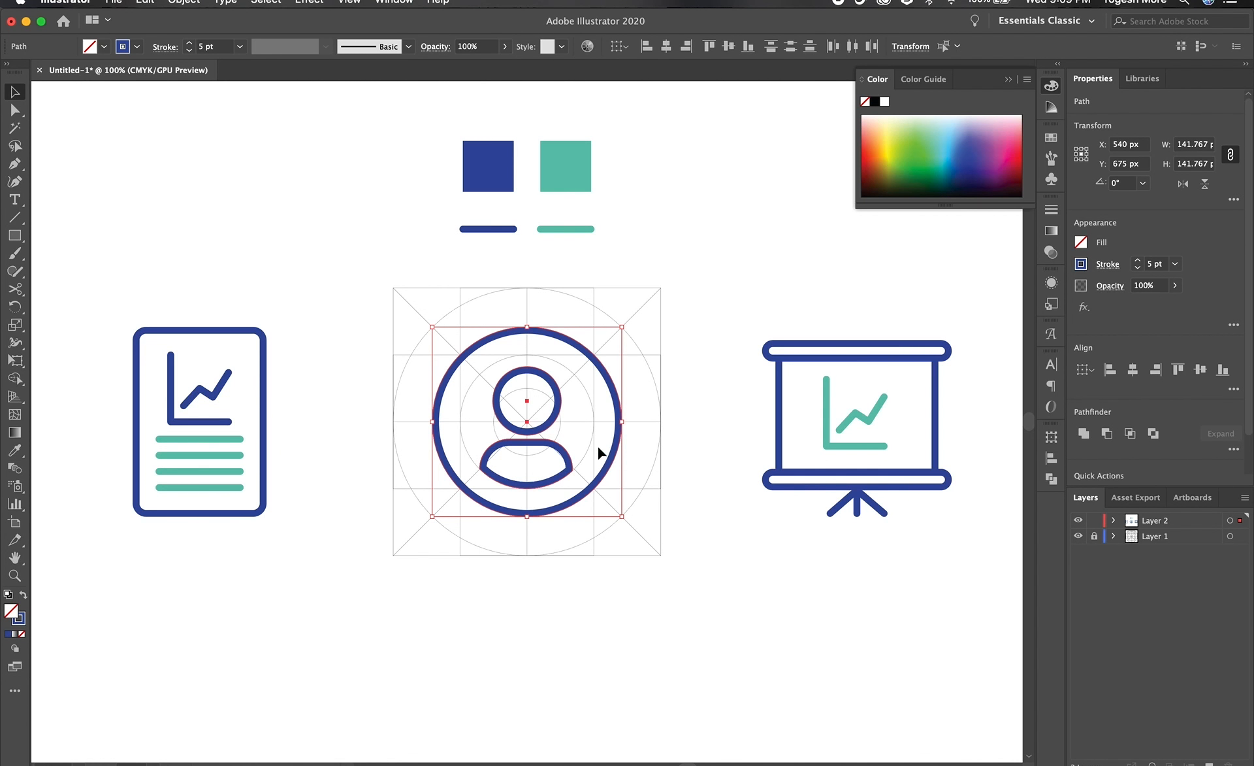
Recolor only the user's head and body teal by sampling the teal sample line with the Eyedropper.
{"action": "left_click", "coordinate": [560, 381]}
{"action": "key", "text": "i"}
{"action": "left_click", "coordinate": [559, 229]}
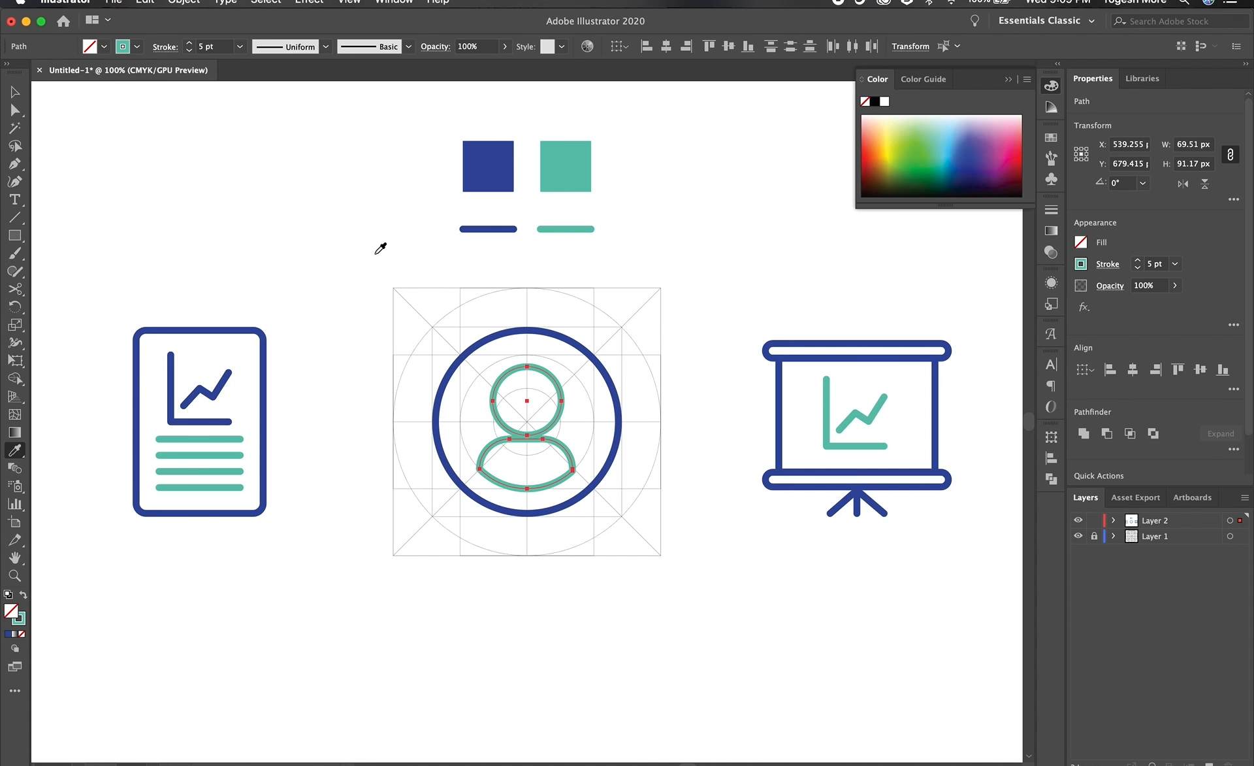
Align the strokes of the user's head and body shapes to the inside.
{"action": "left_click", "coordinate": [9, 96]}
{"action": "left_click", "coordinate": [165, 47]}
{"action": "left_click", "coordinate": [79, 124]}
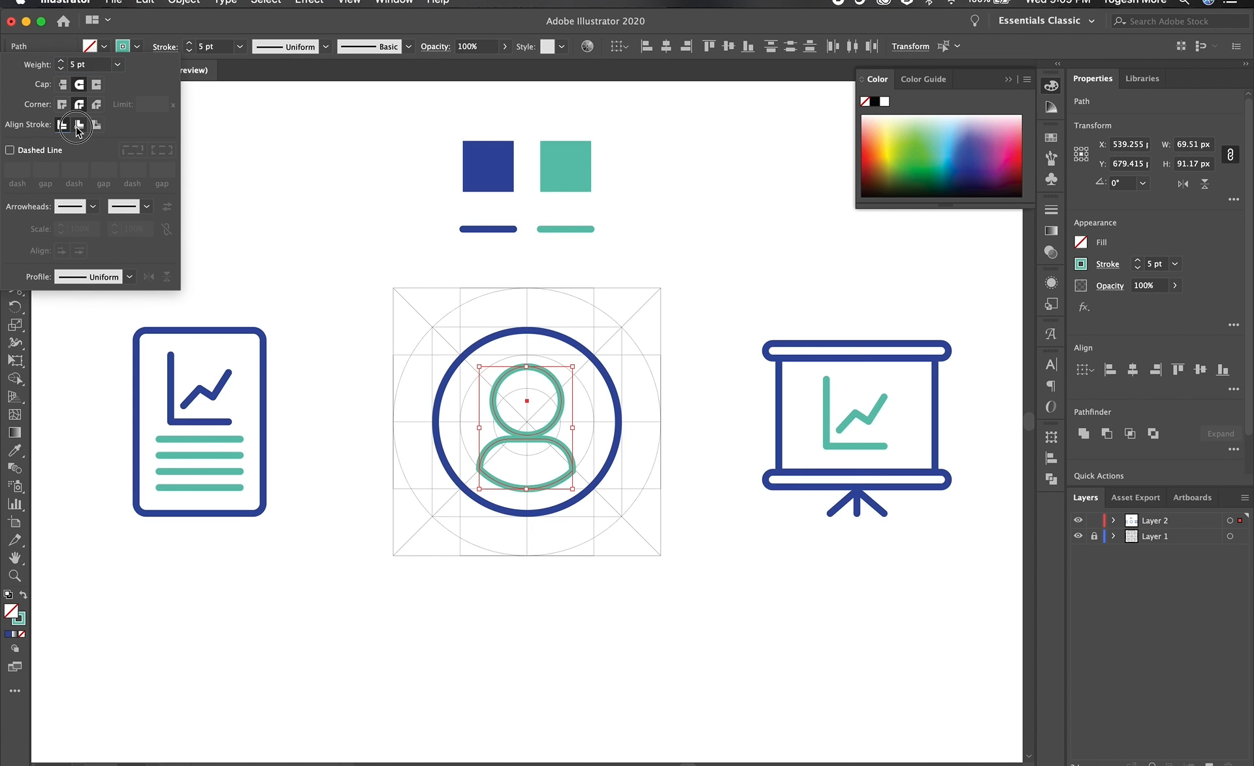
{"action": "left_click", "coordinate": [630, 591]}
Move the complete user profile icon straight across to the far side of the presentation board, clearing the icon grid.
{"action": "mouse_move", "coordinate": [372, 322]}
{"action": "left_mouse_down"}
{"action": "mouse_move", "coordinate": [626, 549]}
{"action": "mouse_move", "coordinate": [627, 529]}
{"action": "mouse_move", "coordinate": [593, 525]}
{"action": "left_mouse_up"}
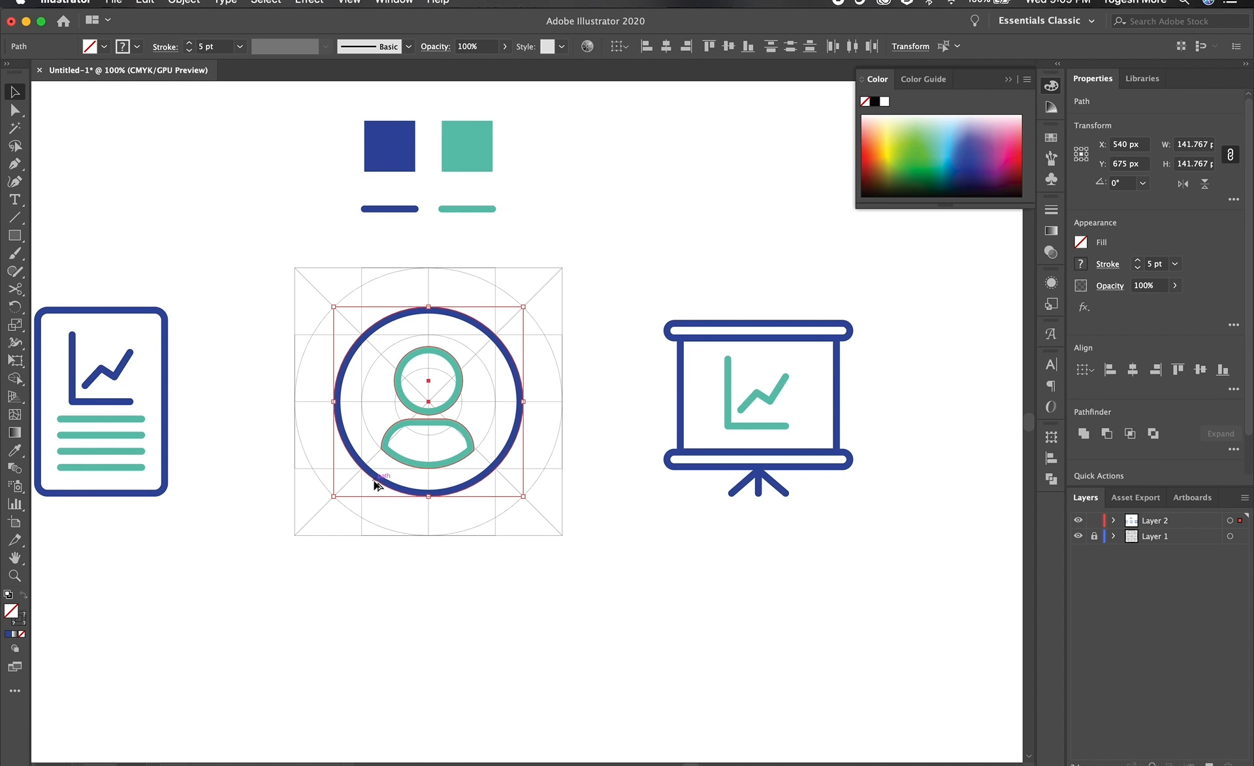
{"action": "left_click_drag", "start_coordinate": [393, 481], "coordinate": [936, 482]}
{"action": "key", "text": "super+z"}
{"action": "left_click_drag", "start_coordinate": [393, 495], "coordinate": [937, 488]}
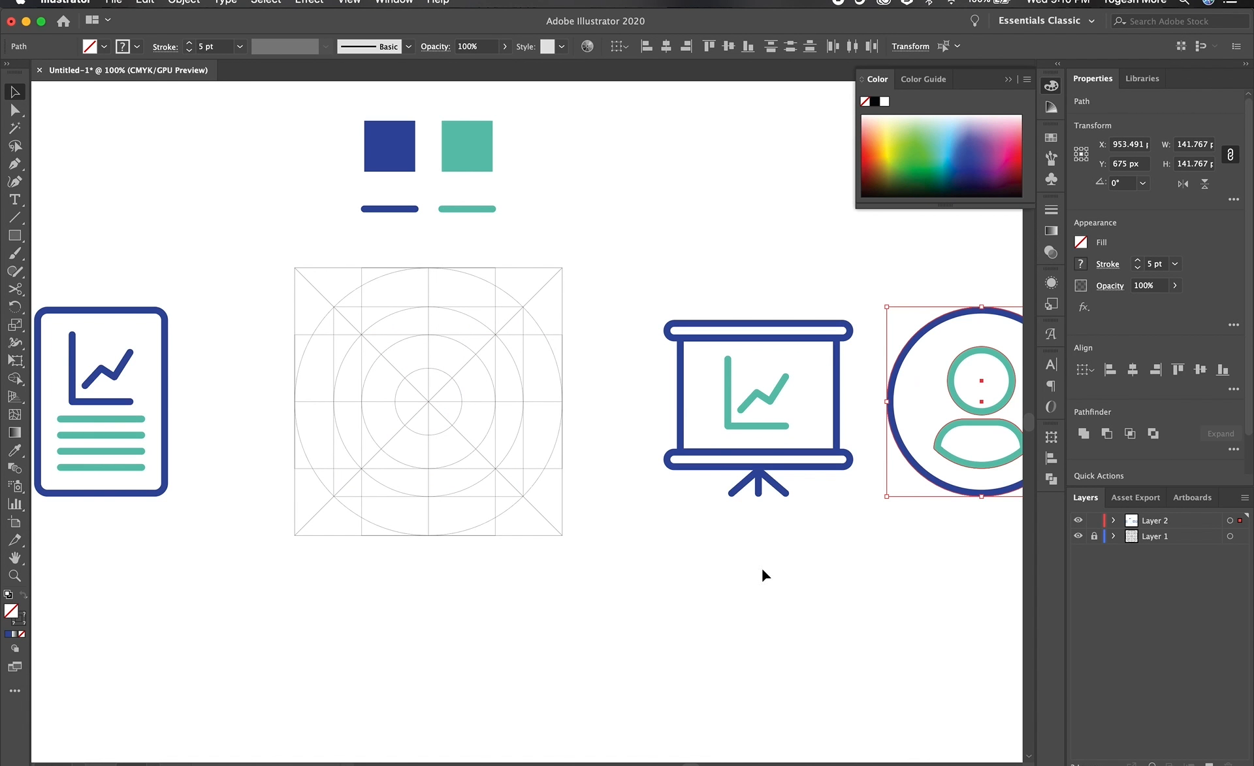
Draw a rectangle about 142 by 121 px on the grid and sample the presentation board's dark blue stroke for it.
{"action": "key", "text": "m"}
{"action": "left_click_drag", "start_coordinate": [334, 307], "coordinate": [526, 467]}
{"action": "key", "text": "i"}
{"action": "left_click", "coordinate": [681, 401]}
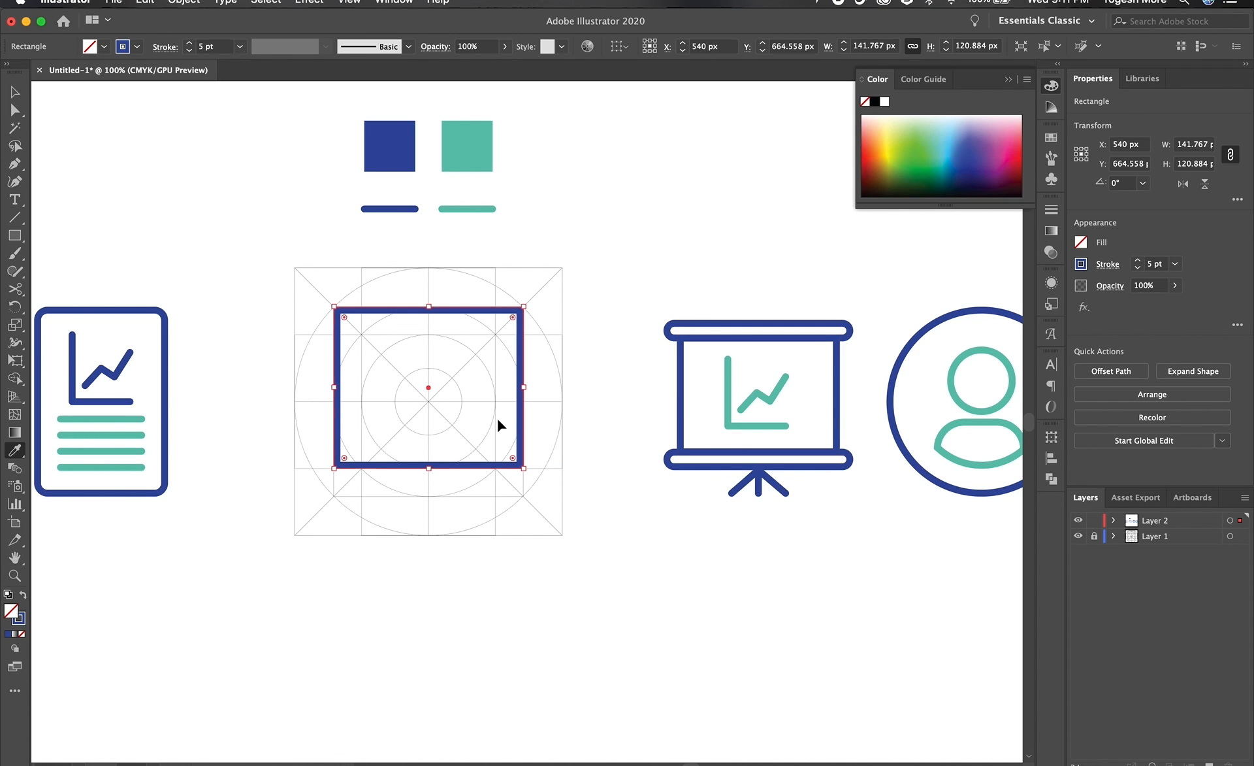
Raise the rectangle's two lower anchor points to shorten its height by 10 px.
{"action": "key", "text": "a"}
{"action": "left_click_drag", "start_coordinate": [305, 449], "coordinate": [593, 490]}
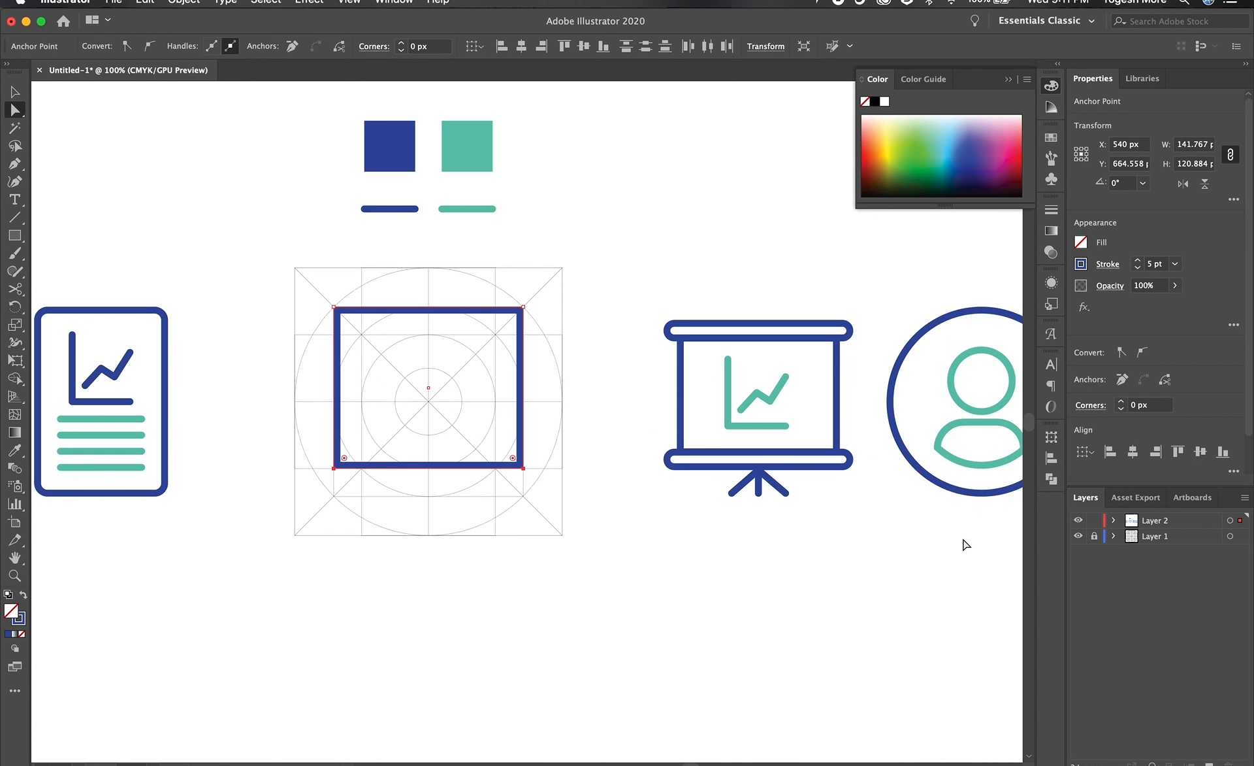
{"action": "key", "text": "shift+Up"}
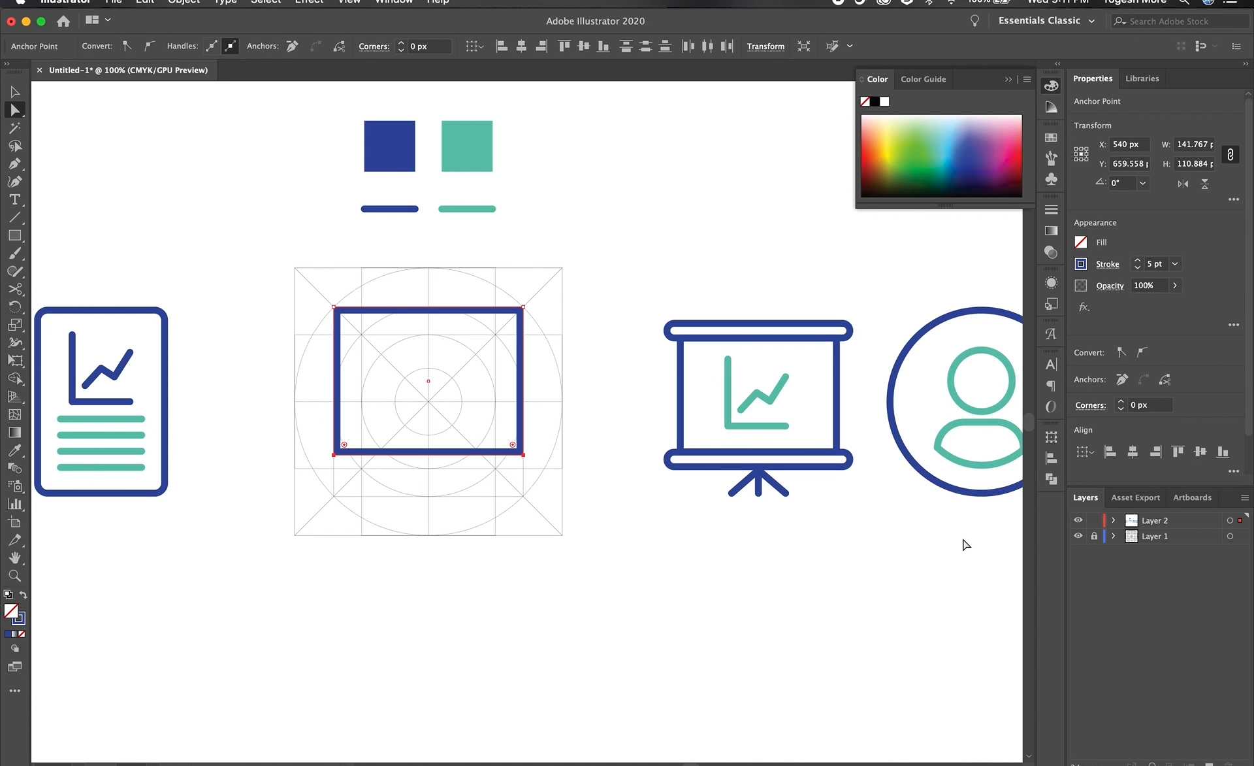
{"action": "key", "text": "shift+Up"}
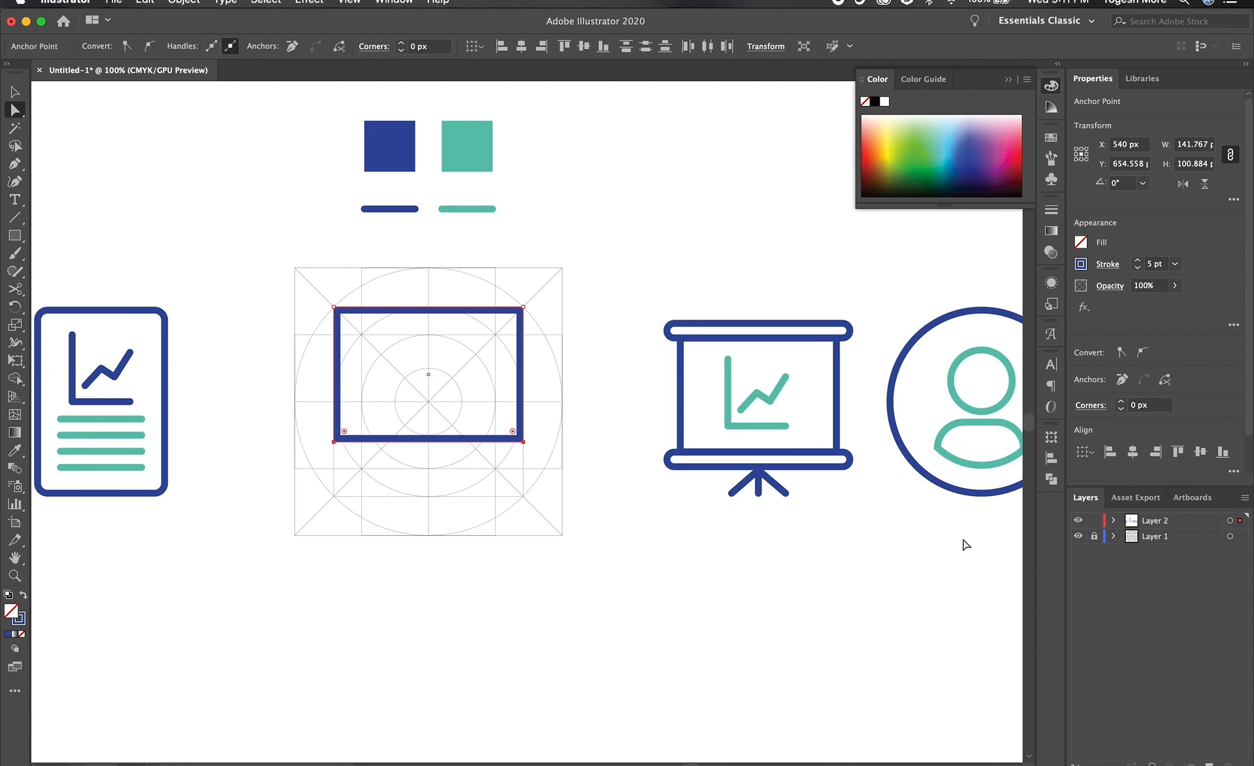
{"action": "key", "text": "shift+Down"}
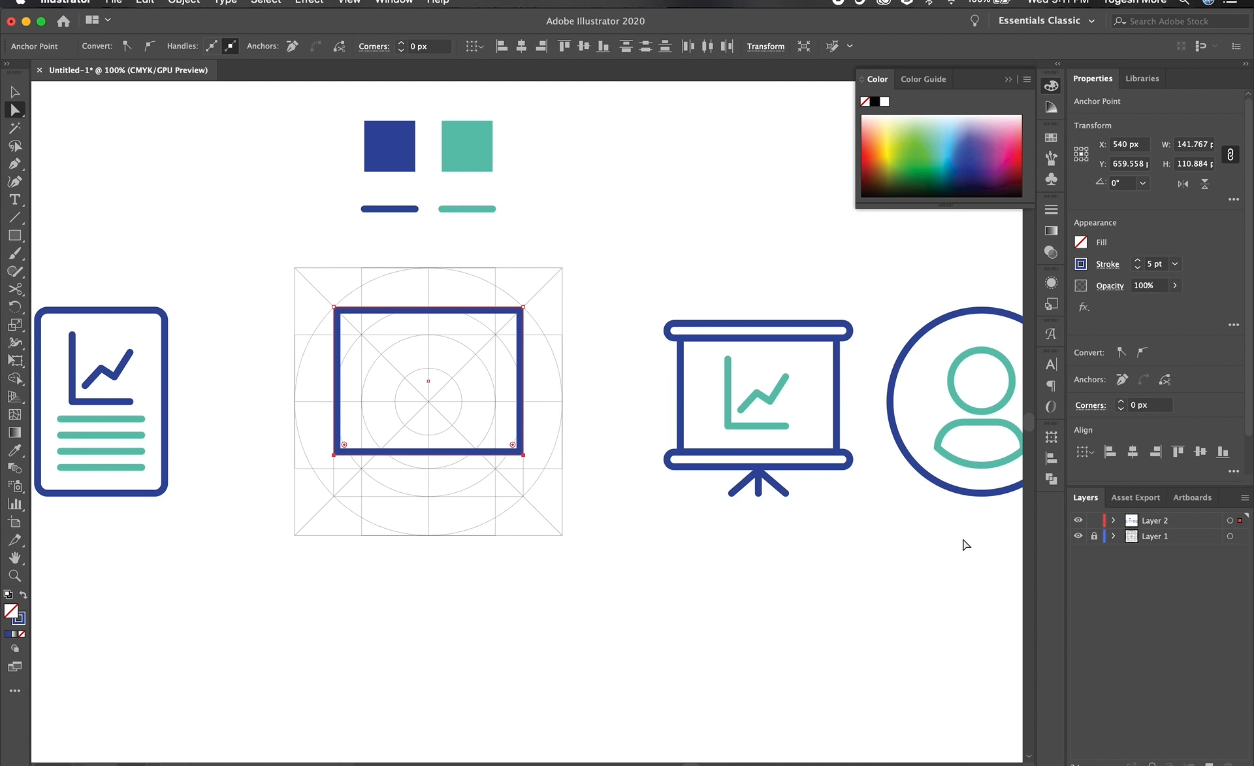
Draw a horizontal line about 174 px long across the lower part of the rectangle, extending past both sides.
{"action": "key", "text": "p"}
{"action": "left_click", "coordinate": [319, 426]}
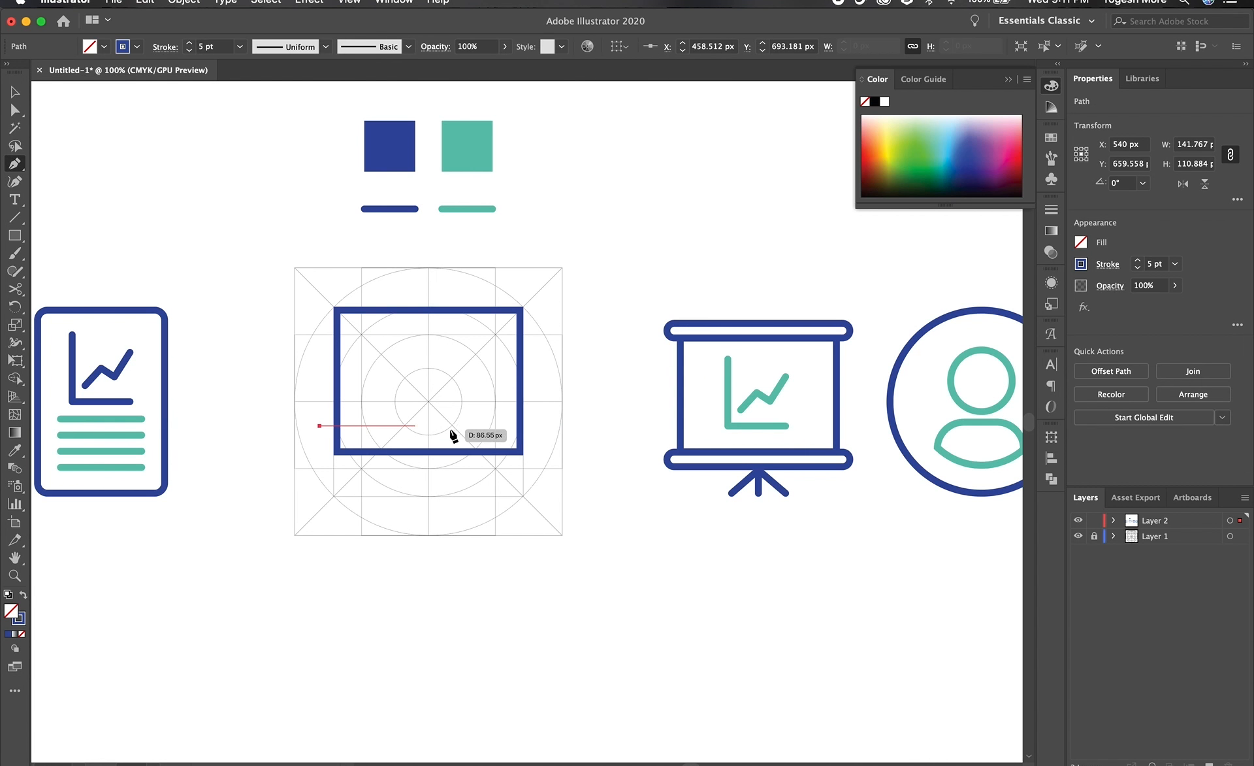
{"action": "left_click", "coordinate": [552, 426]}
{"action": "key", "text": "v"}
{"action": "left_click", "coordinate": [560, 464]}
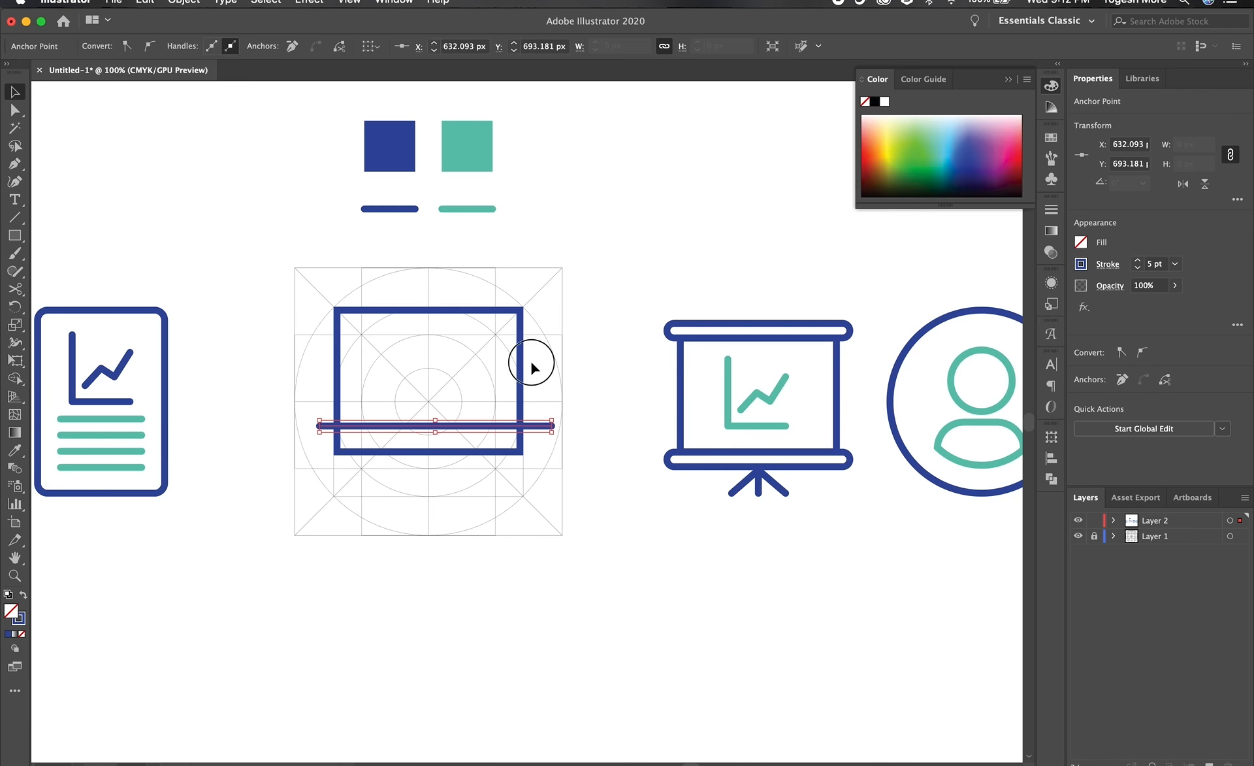
Make a small 24 by 30.884 px copy of the monitor rectangle as a centered stand directly beneath it.
{"action": "left_click", "coordinate": [531, 362]}
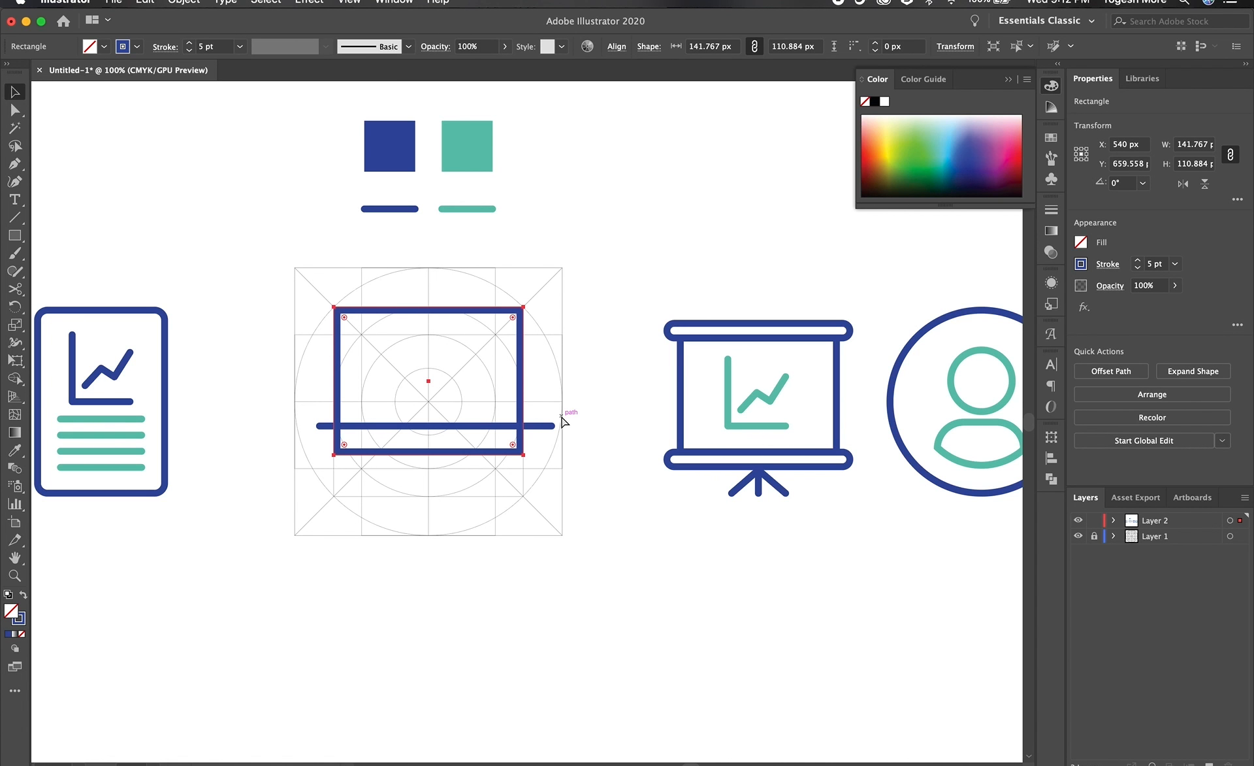
{"action": "left_click_drag", "start_coordinate": [526, 375], "coordinate": [444, 380]}
{"action": "left_click_drag", "start_coordinate": [424, 307], "coordinate": [427, 497]}
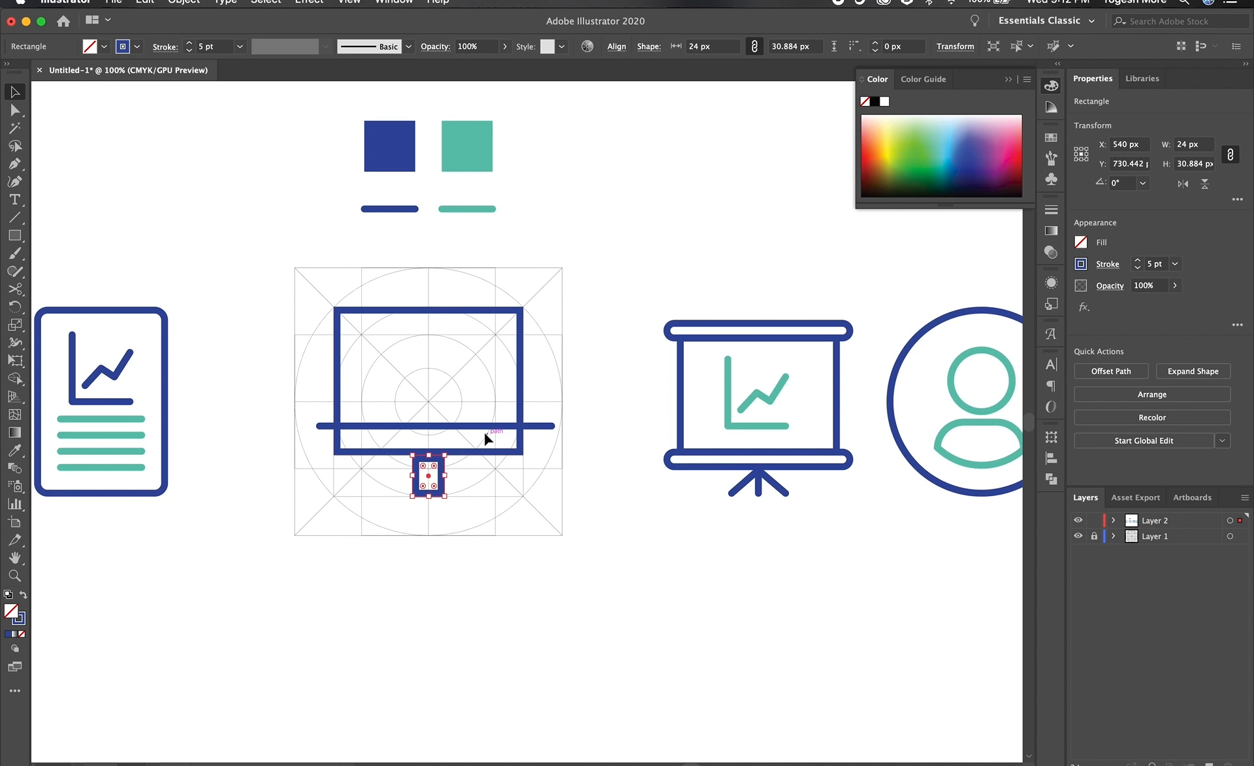
{"action": "left_click", "coordinate": [484, 457]}
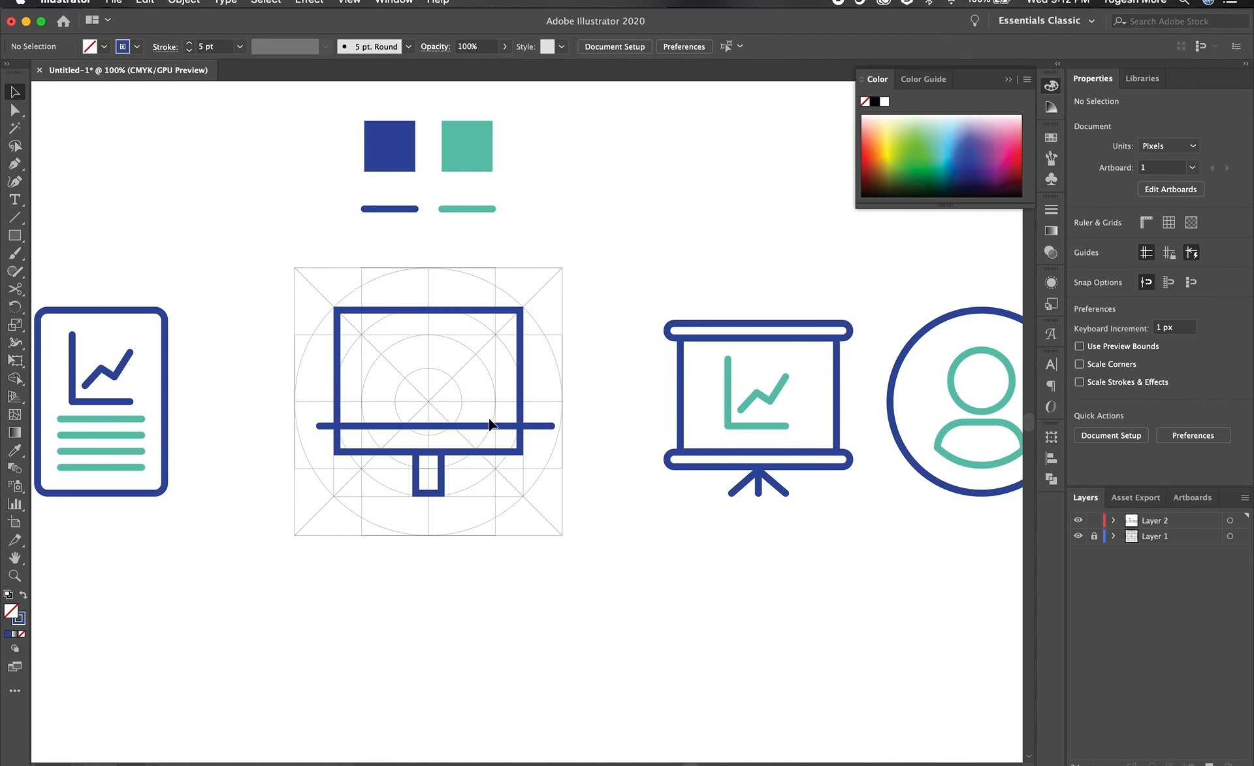
Copy the horizontal line down to the stand's foot and shorten both ends to form a narrow base.
{"action": "left_click", "coordinate": [507, 428]}
{"action": "left_click_drag", "start_coordinate": [488, 431], "coordinate": [480, 491]}
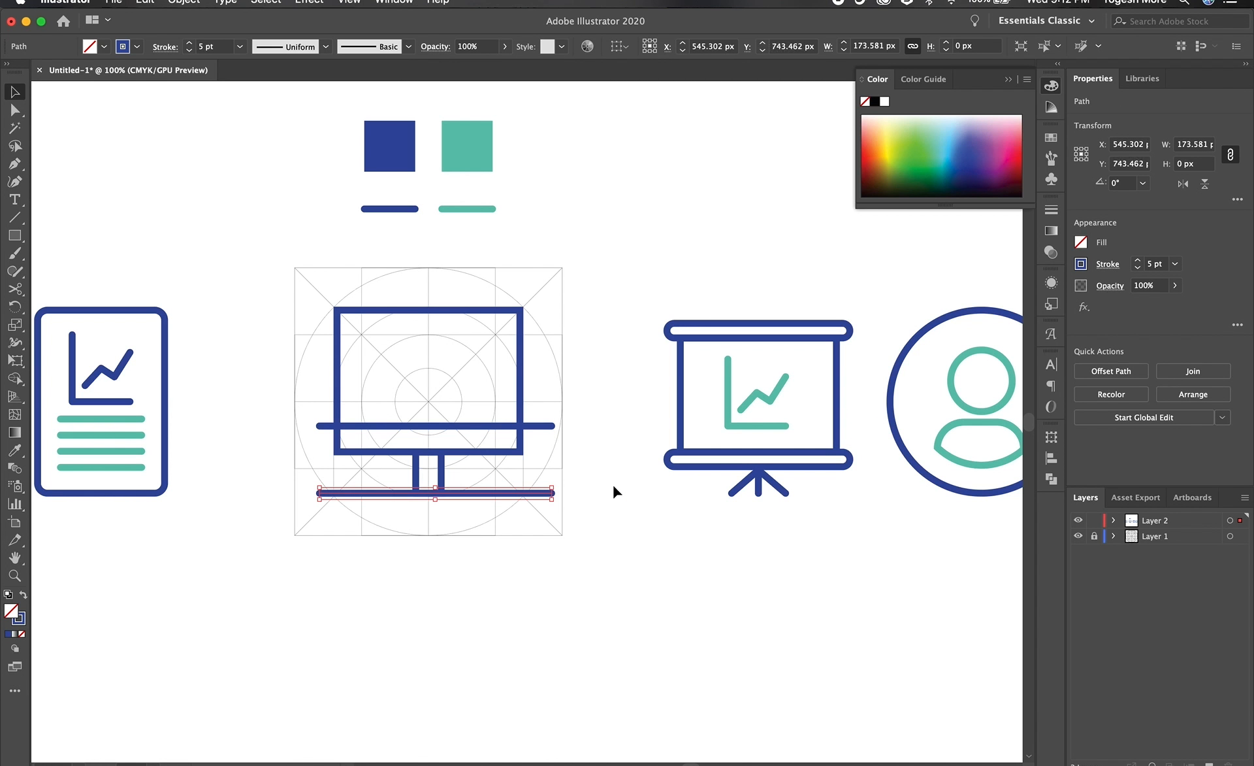
{"action": "key", "text": "a"}
{"action": "left_click_drag", "start_coordinate": [583, 479], "coordinate": [465, 493]}
{"action": "left_click", "coordinate": [367, 505]}
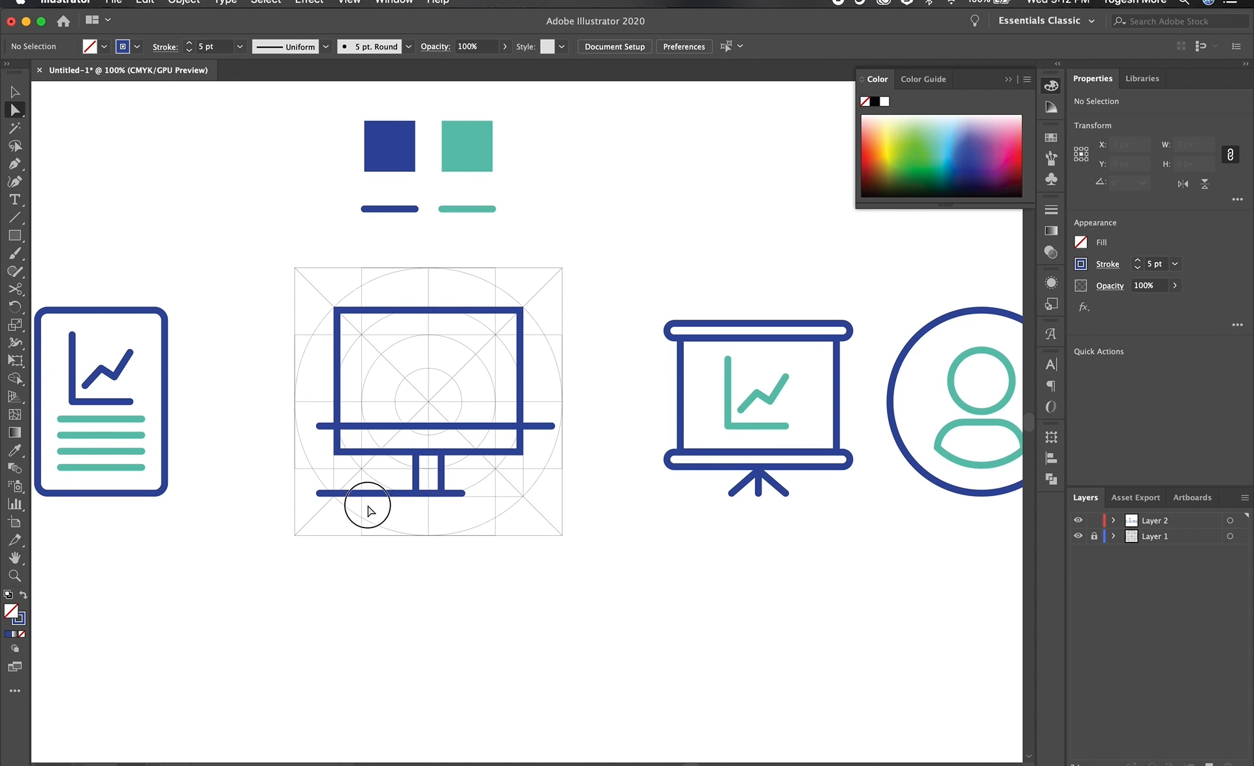
{"action": "left_click", "coordinate": [322, 495]}
{"action": "left_click_drag", "start_coordinate": [322, 495], "coordinate": [392, 503]}
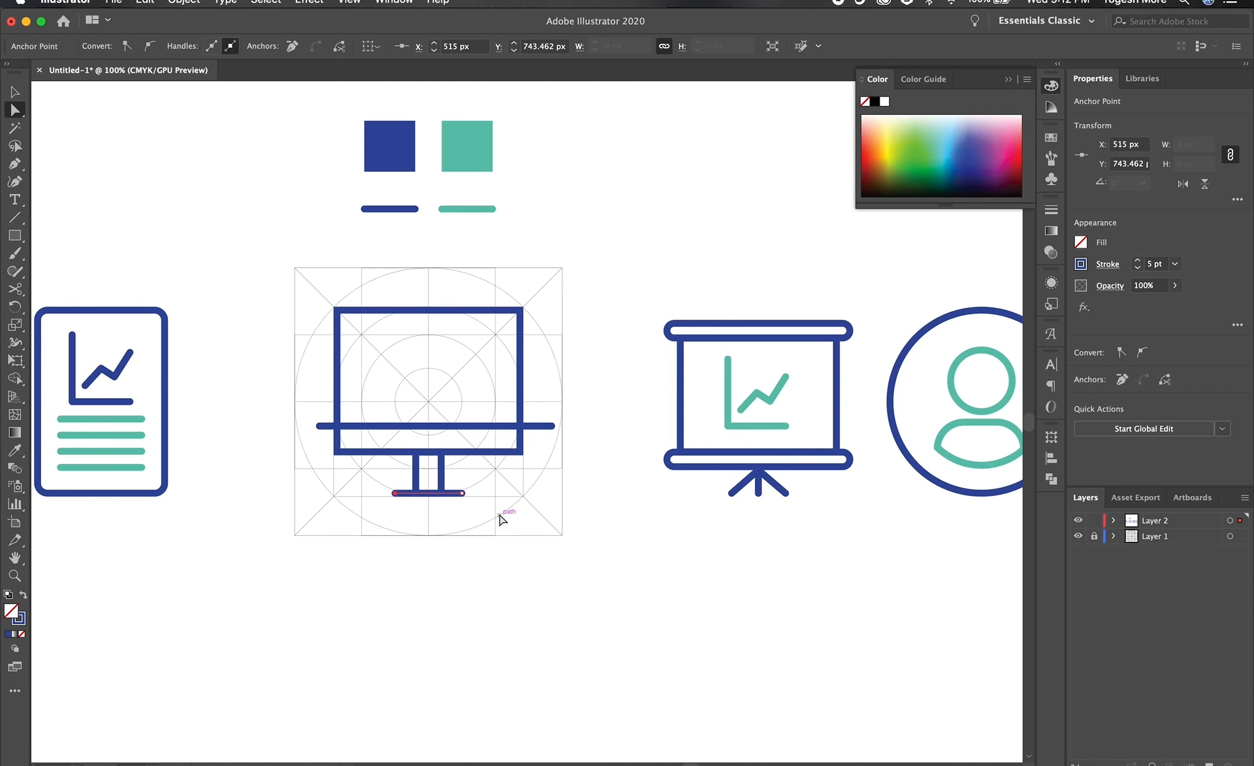
{"action": "key", "text": "v"}
{"action": "left_click", "coordinate": [507, 516]}
Try to trim the horizontal line's overhanging ends with the Shape Builder and shorten it by moving its anchor.
{"action": "left_click", "coordinate": [537, 423]}
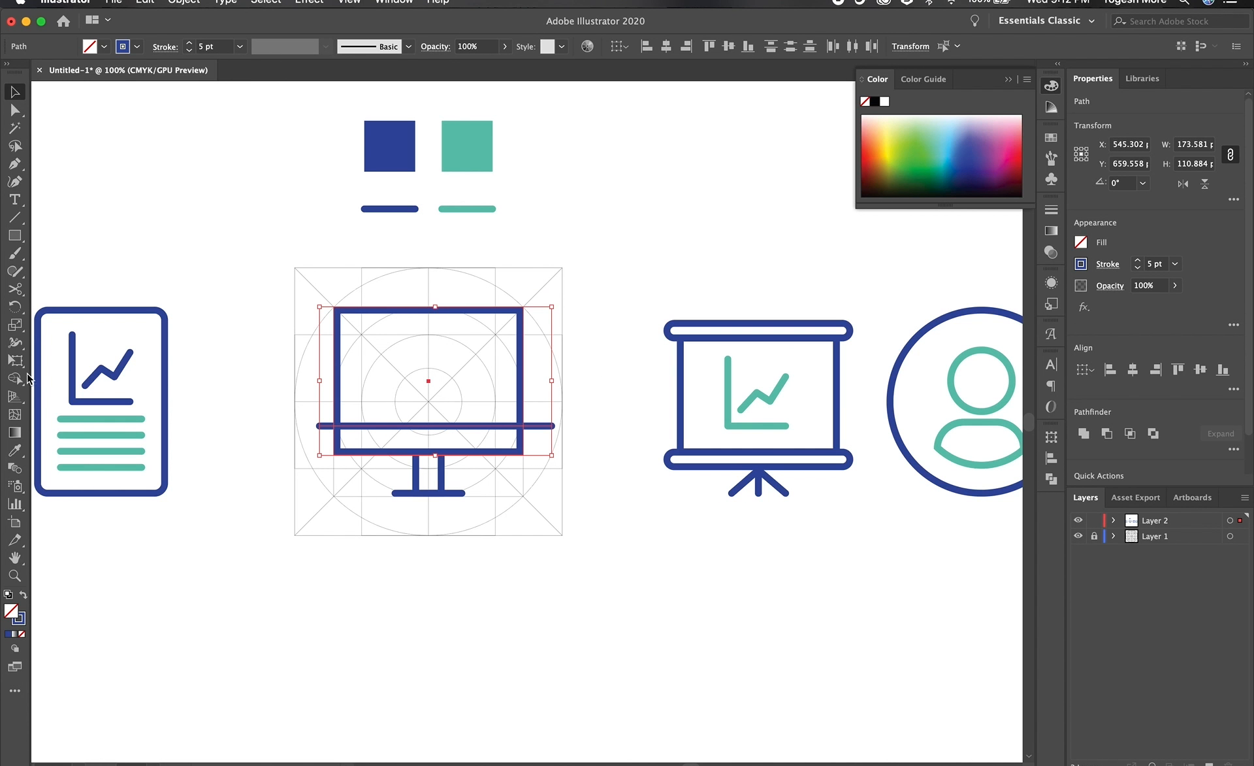
{"action": "key", "text": "shift+m"}
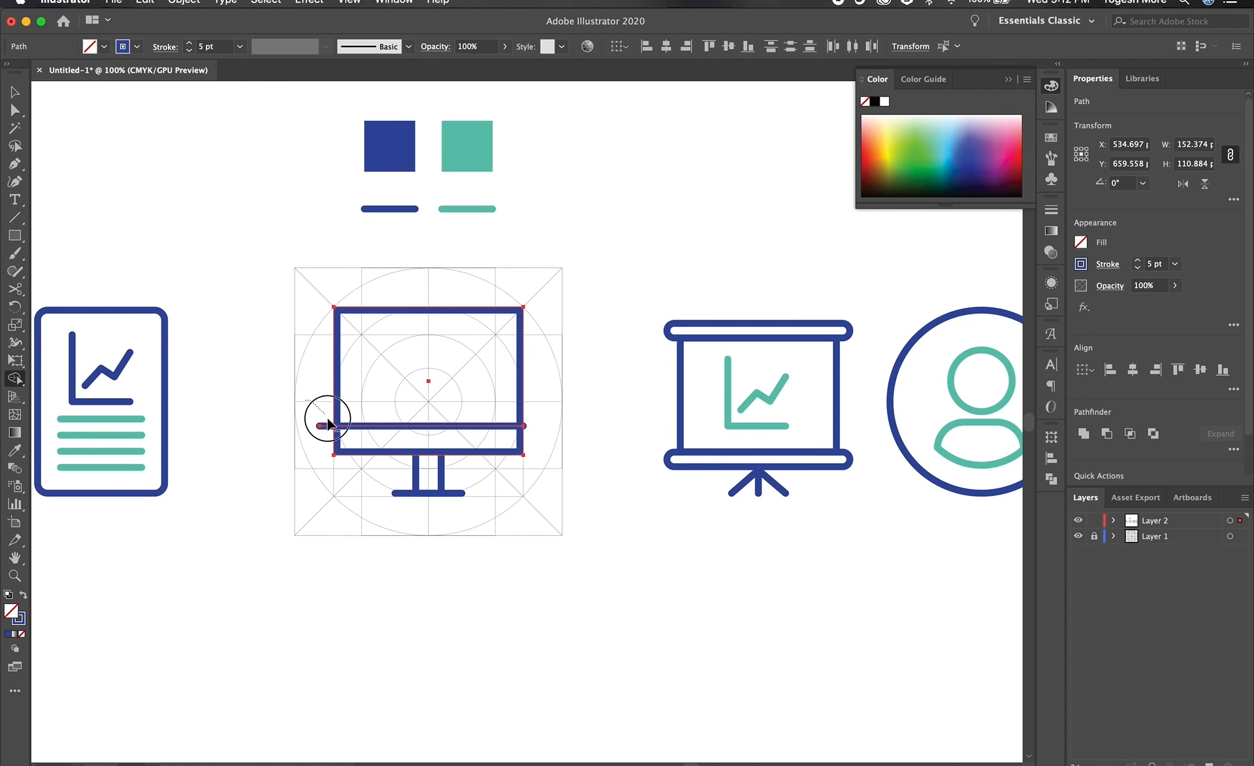
{"action": "left_click_drag", "start_coordinate": [328, 418], "coordinate": [334, 426]}
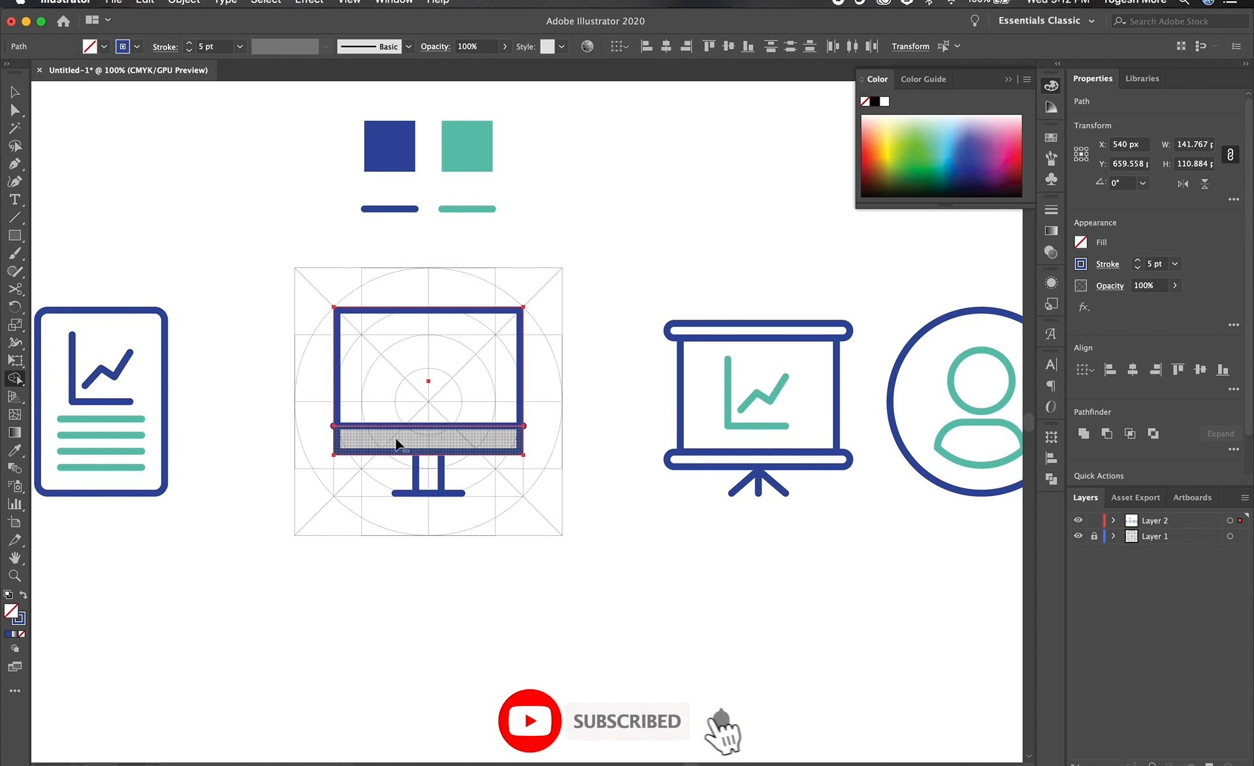
{"action": "key", "text": "a"}
{"action": "left_click", "coordinate": [524, 425]}
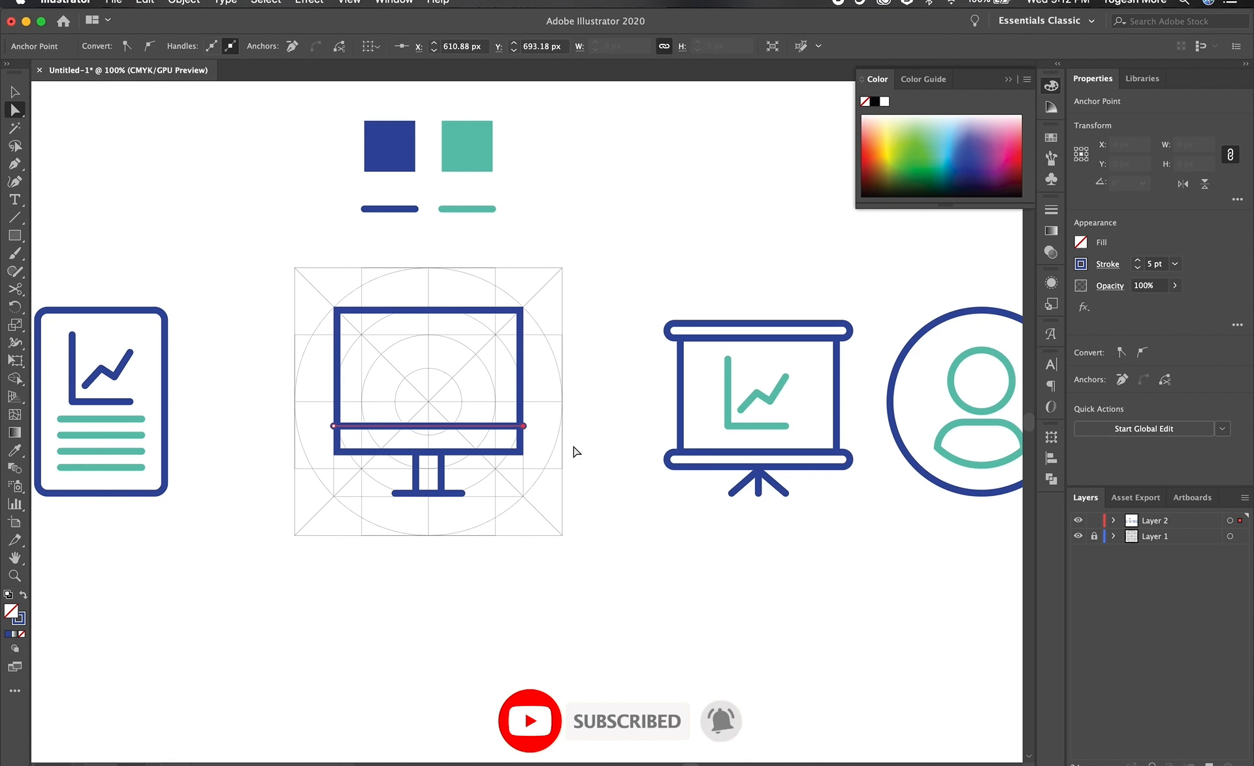
{"action": "left_click", "coordinate": [338, 435]}
{"action": "left_click", "coordinate": [350, 435]}
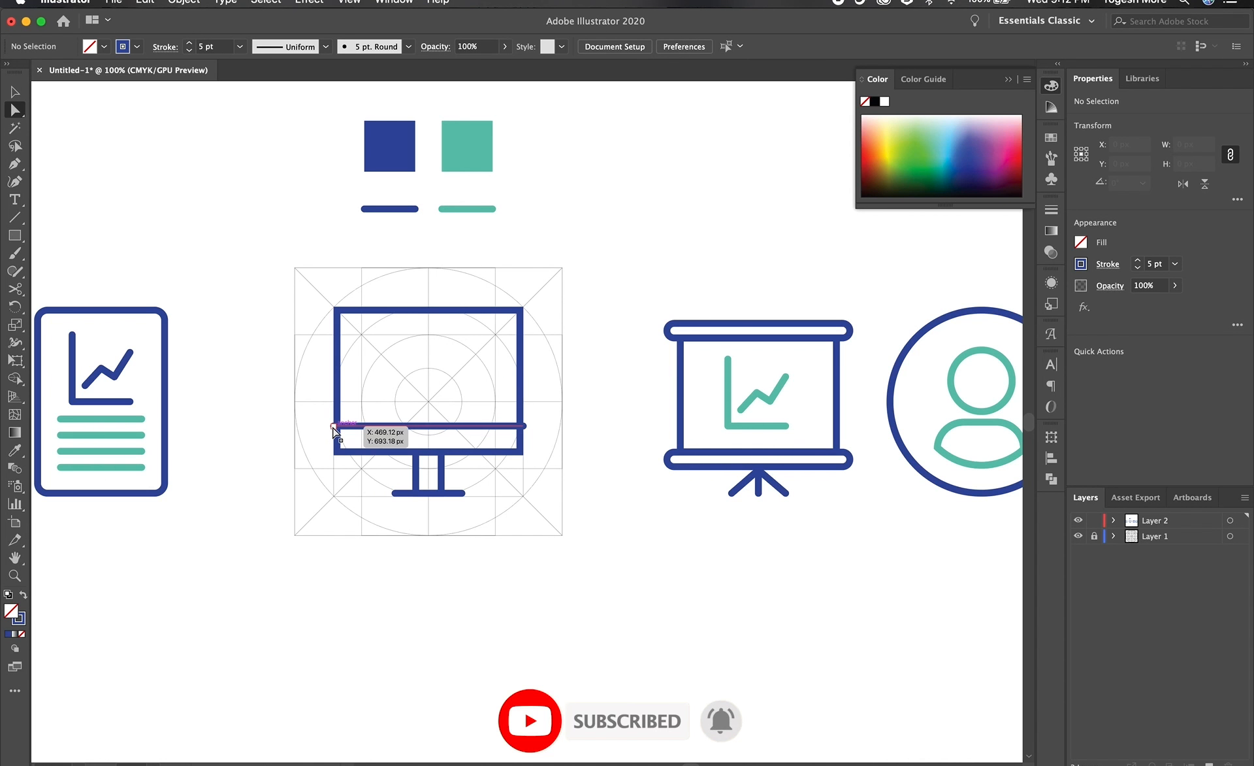
{"action": "left_click_drag", "start_coordinate": [334, 428], "coordinate": [518, 438]}
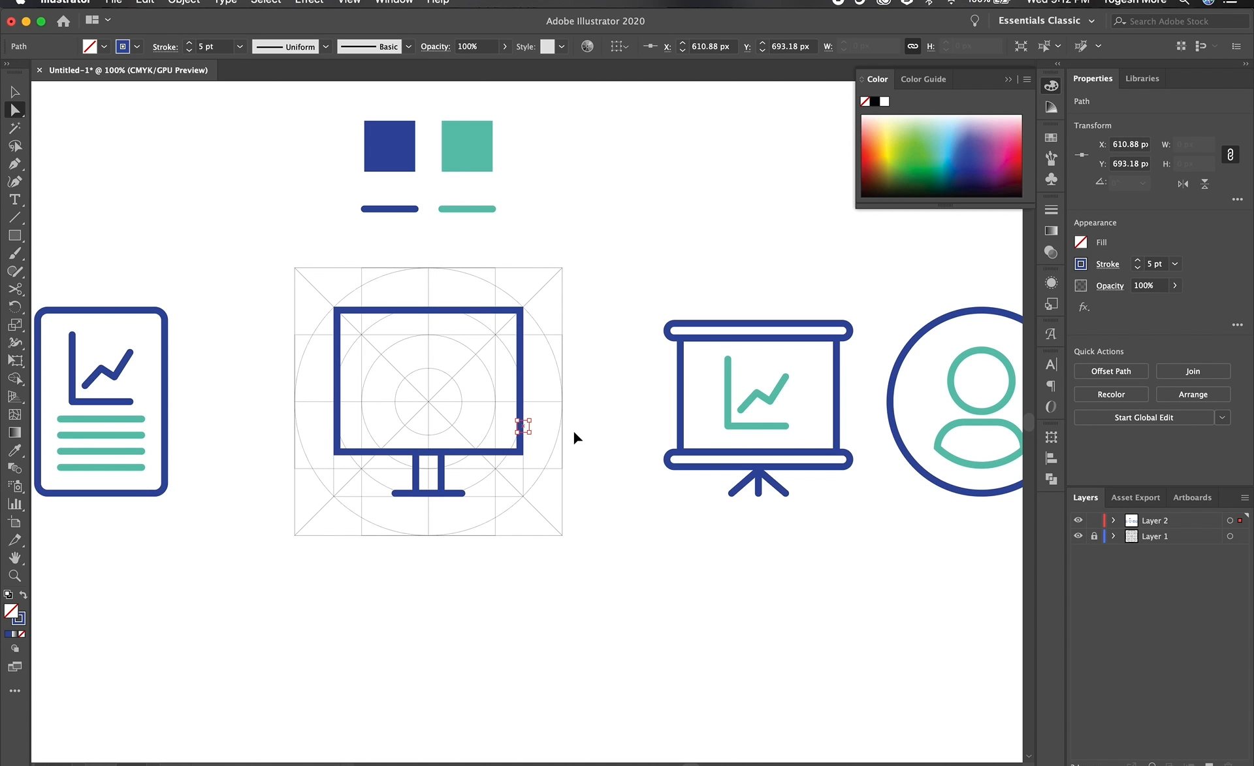
Undo the trimming and anchor changes on the monitor's horizontal line.
{"action": "key", "text": "super+z"}
{"action": "key", "text": "super+z"}
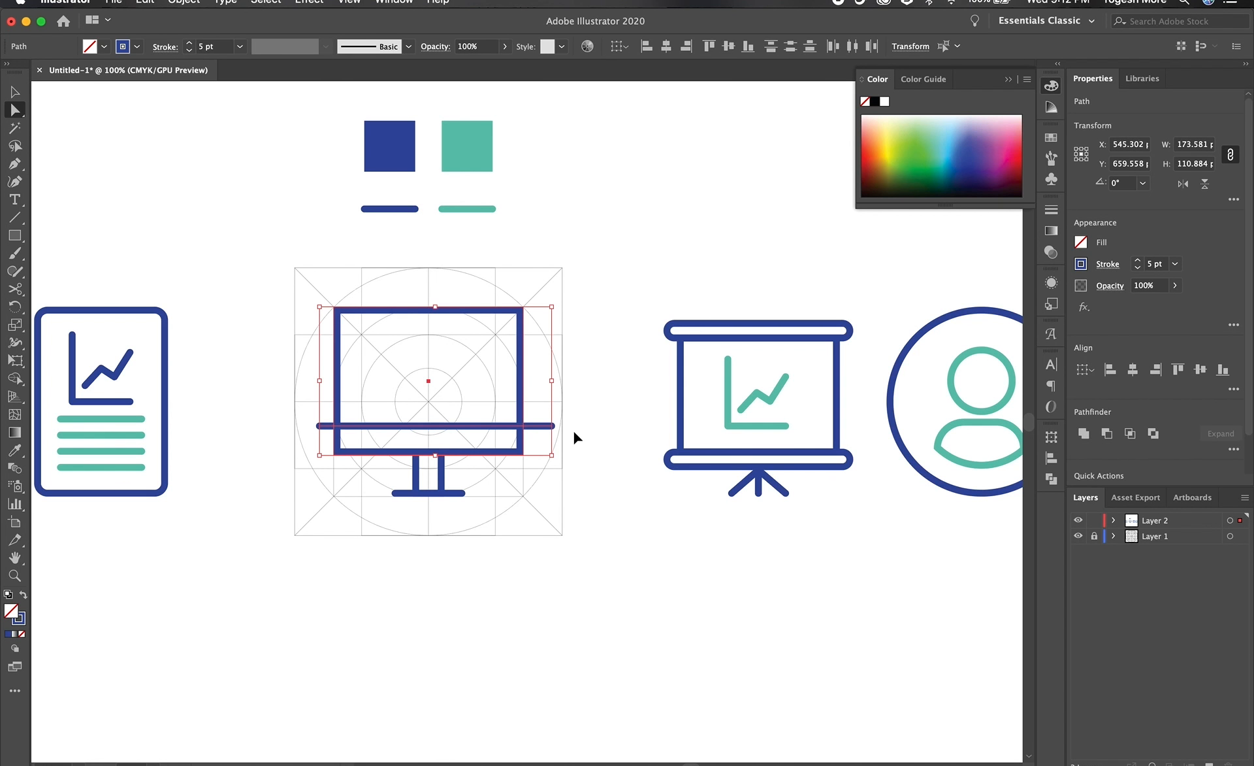
{"action": "key", "text": "super+z"}
{"action": "key", "text": "super+shift+z"}
{"action": "key", "text": "v"}
{"action": "left_click", "coordinate": [573, 431]}
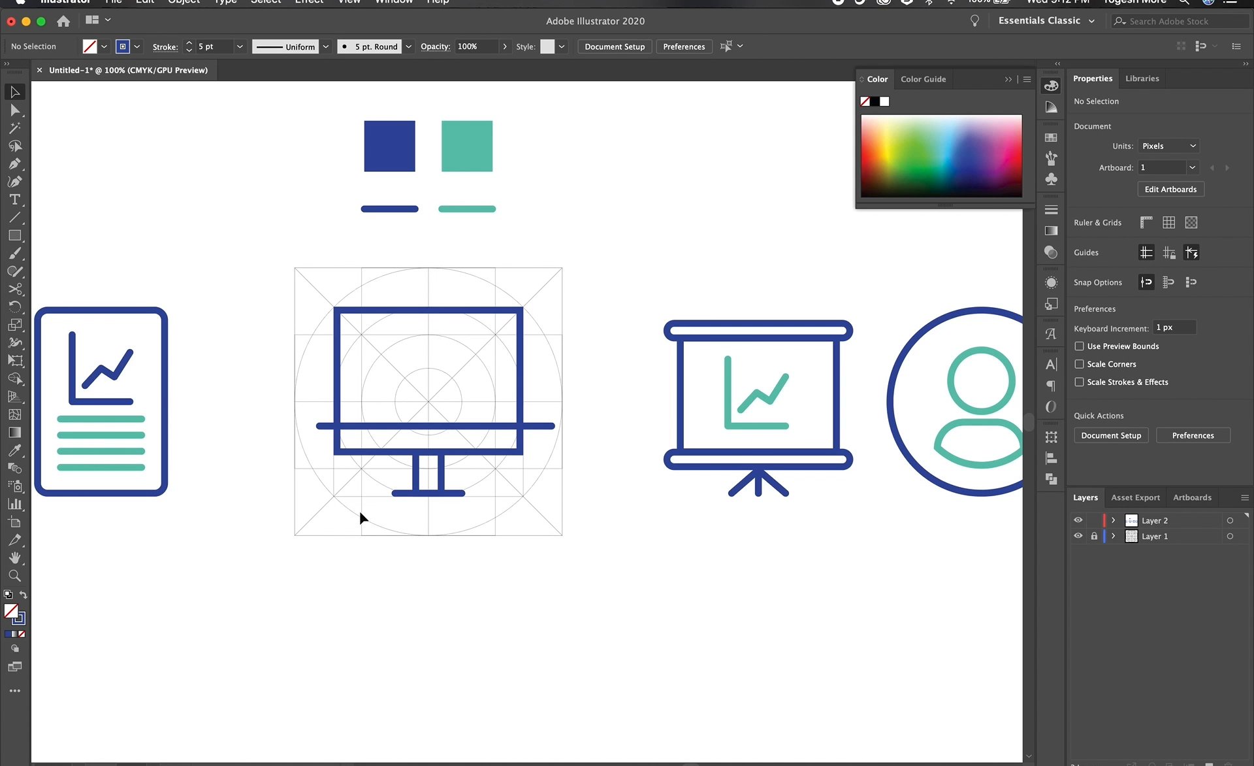
Use the Shape Builder on all the monitor's shapes to form a separate strip below the horizontal line.
{"action": "left_click_drag", "start_coordinate": [252, 261], "coordinate": [572, 595]}
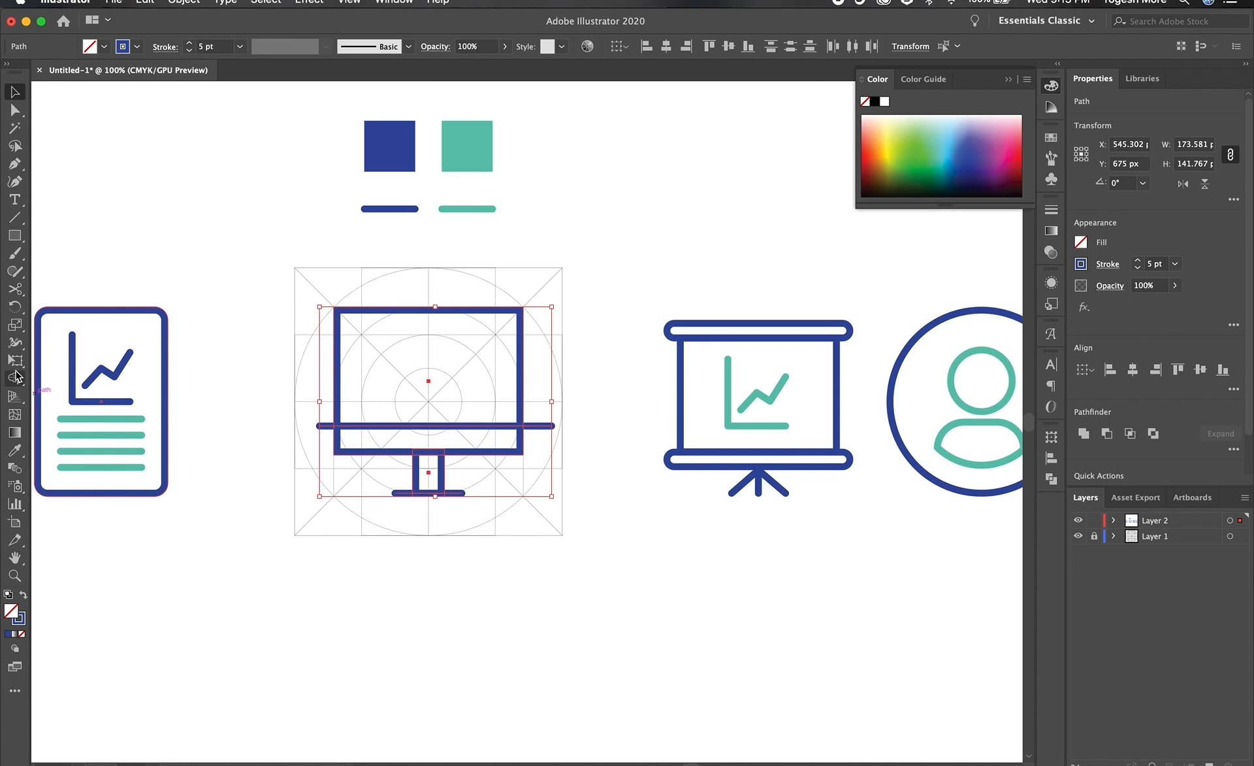
{"action": "left_click", "coordinate": [16, 377]}
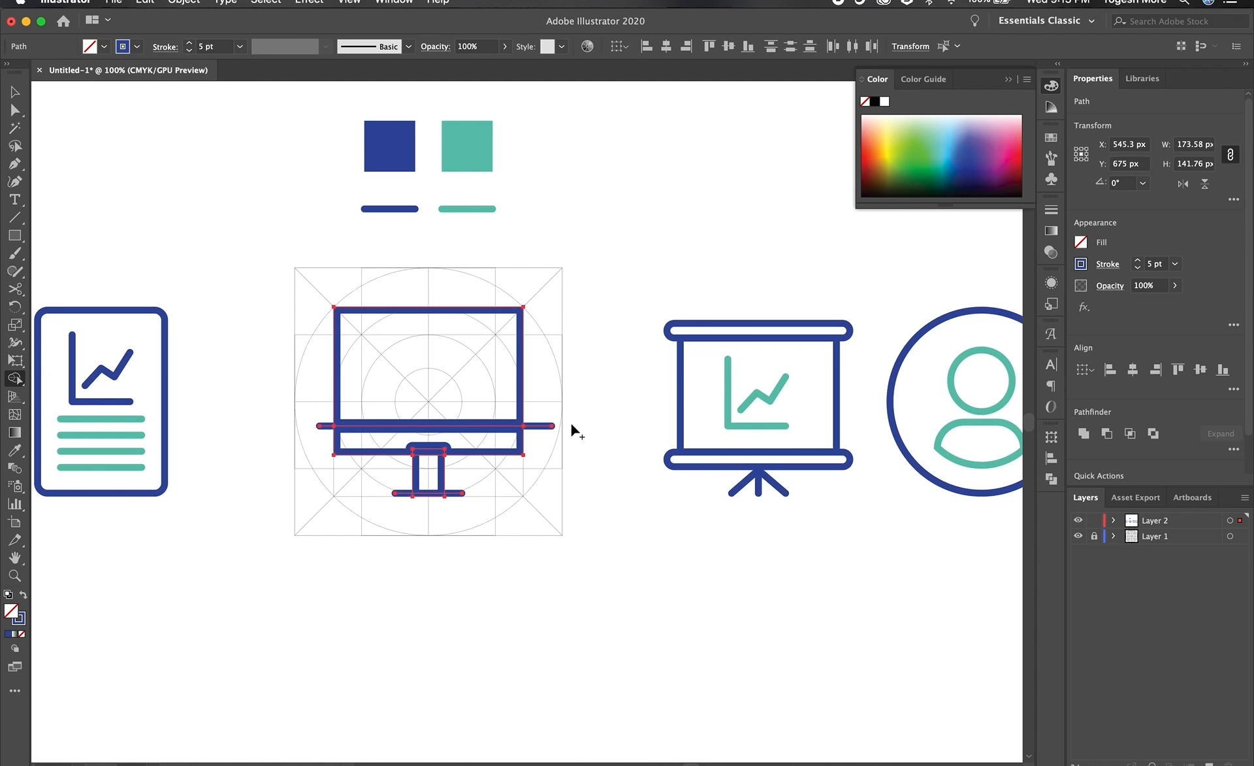
{"action": "left_click", "coordinate": [481, 443]}
{"action": "key", "text": "v"}
{"action": "left_click", "coordinate": [615, 424]}
Delete the horizontal line's leftover ends on both sides of the monitor frame.
{"action": "key", "text": "a"}
{"action": "left_click_drag", "start_coordinate": [582, 394], "coordinate": [546, 443]}
{"action": "key", "text": "Delete"}
{"action": "left_click_drag", "start_coordinate": [280, 392], "coordinate": [322, 448]}
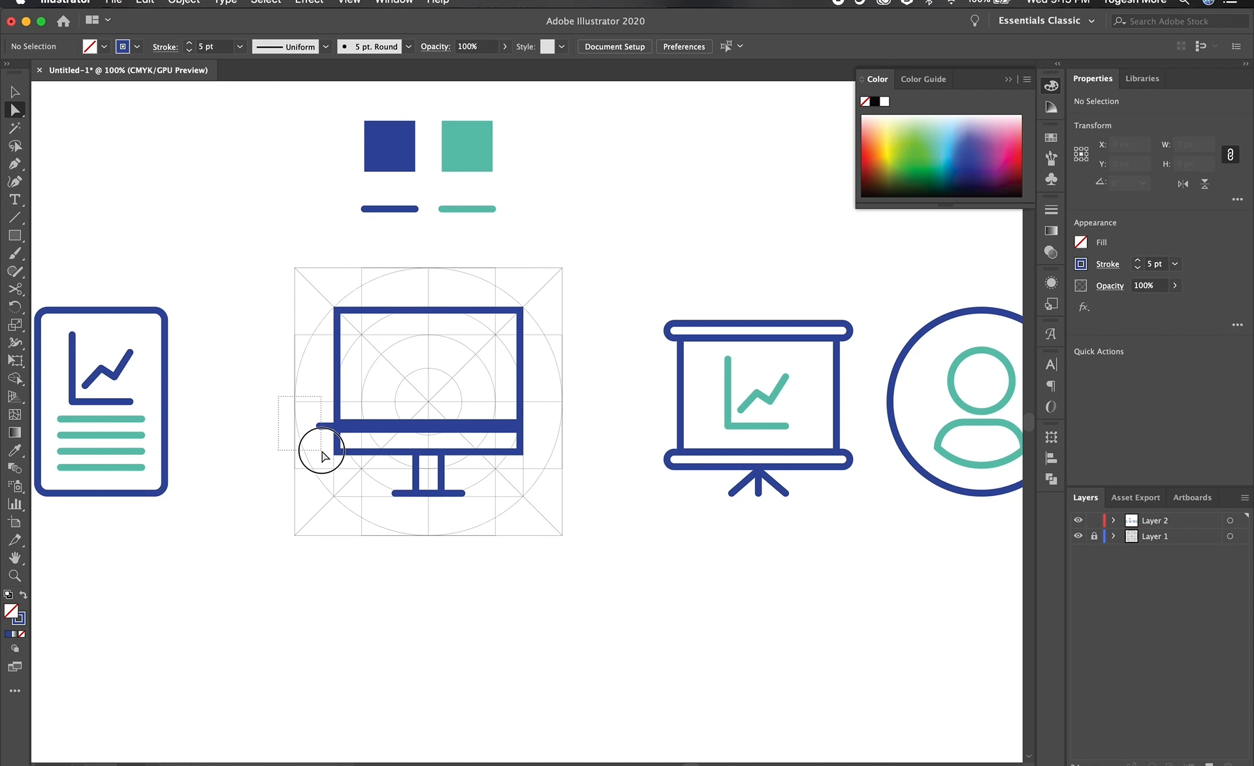
{"action": "key", "text": "Delete"}
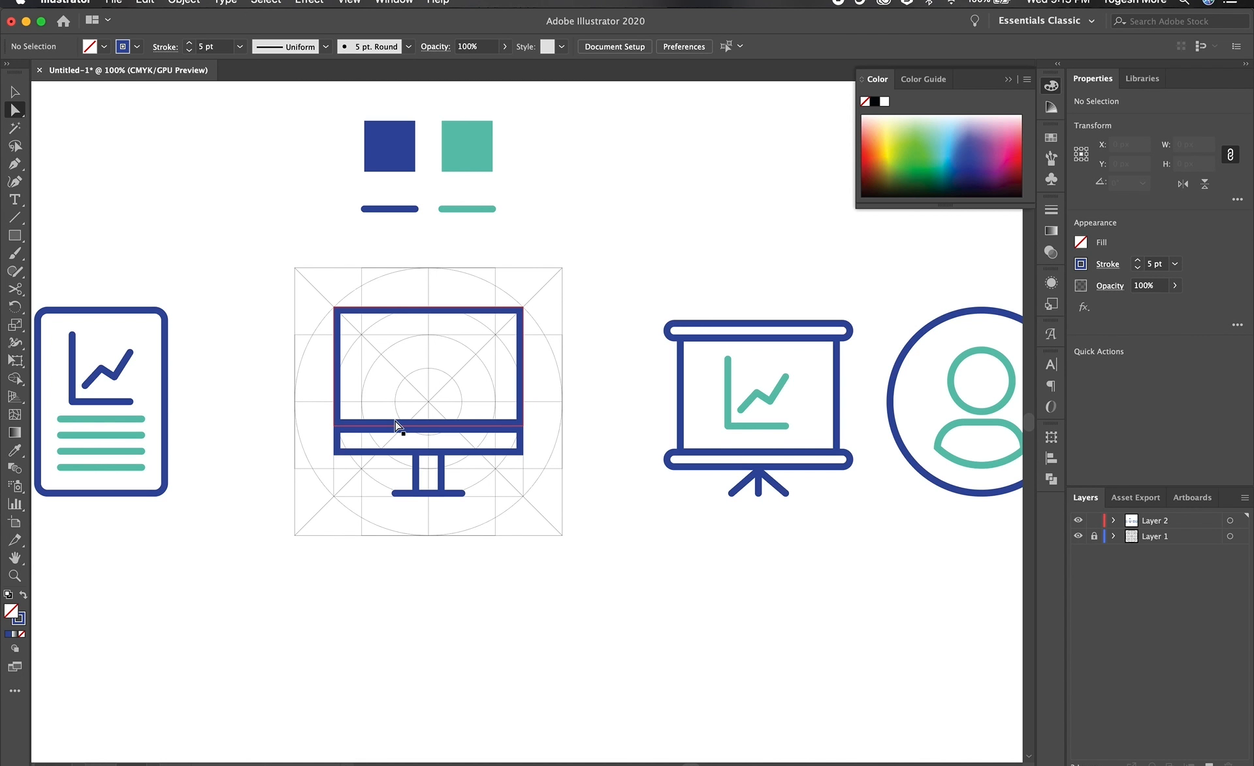
Round the two lower corners of the monitor's bottom strip to 10 px.
{"action": "key", "text": "z"}
{"action": "left_click", "coordinate": [354, 428]}
{"action": "left_click", "coordinate": [671, 426]}
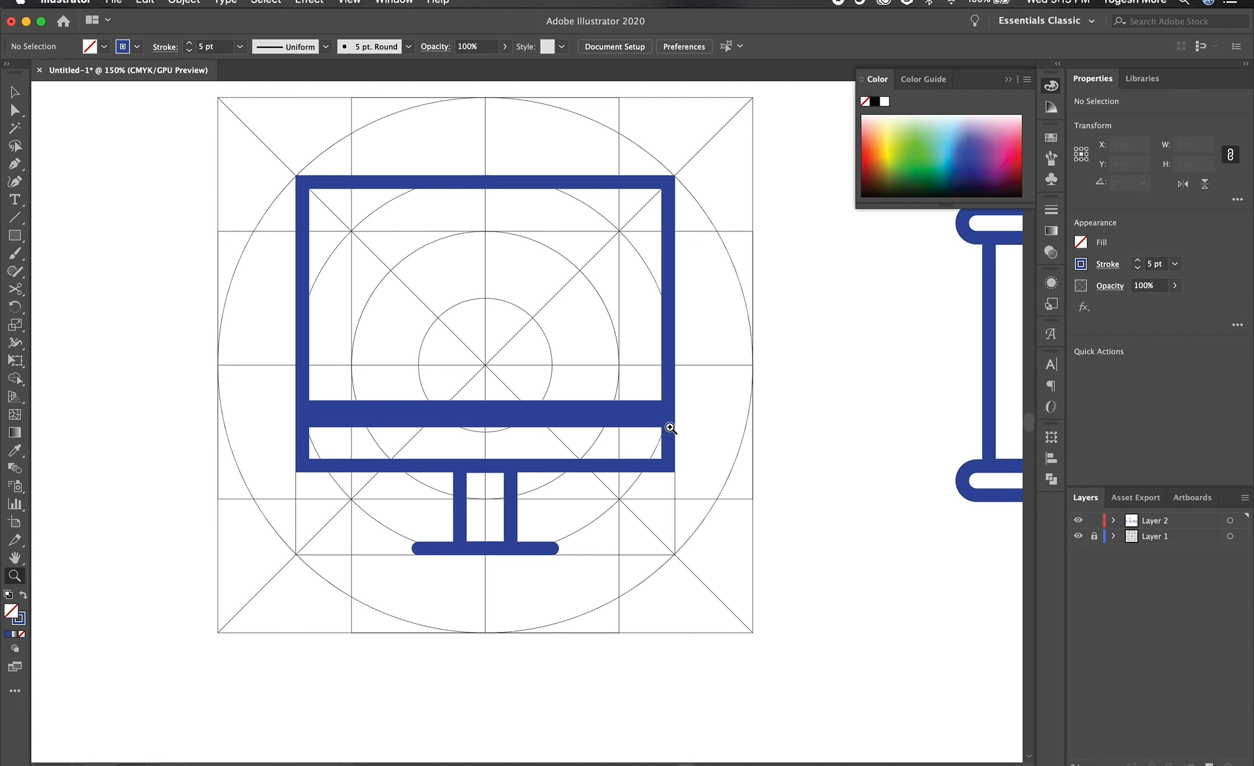
{"action": "key", "text": "v"}
{"action": "left_click", "coordinate": [337, 424]}
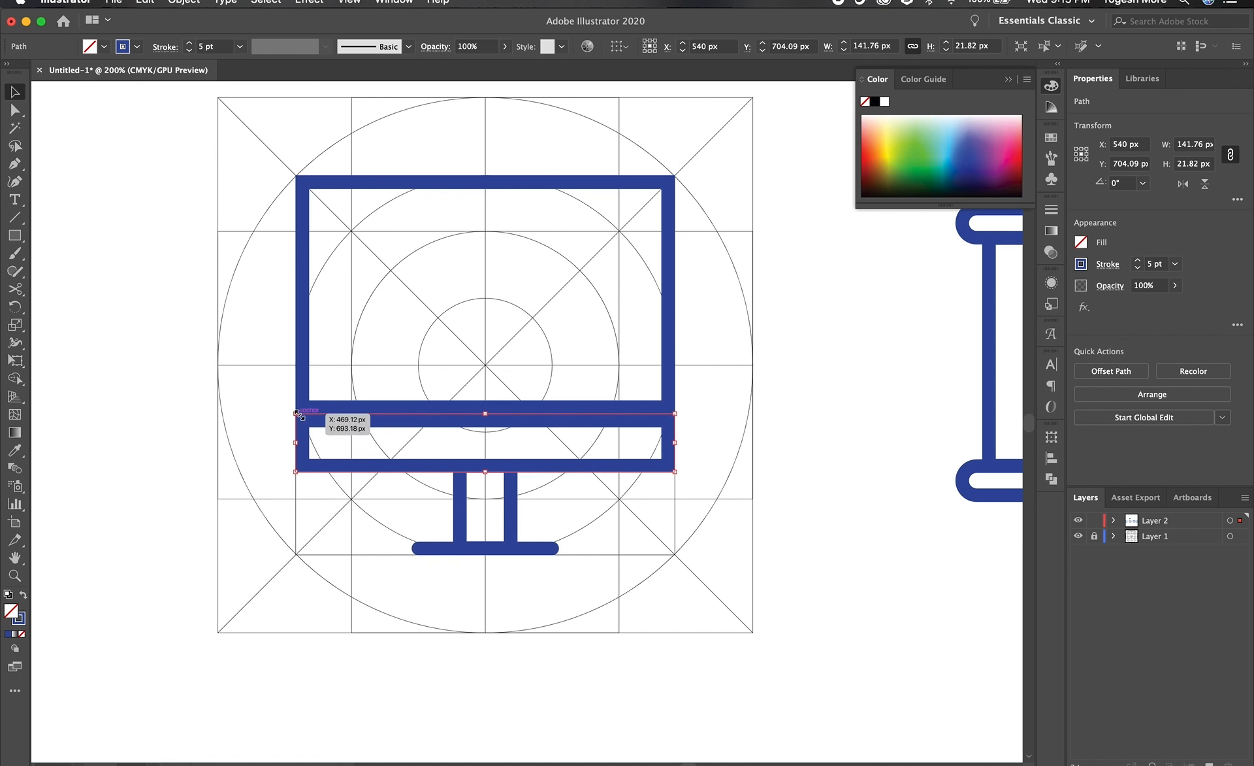
{"action": "key", "text": "a"}
{"action": "left_click_drag", "start_coordinate": [279, 461], "coordinate": [683, 480]}
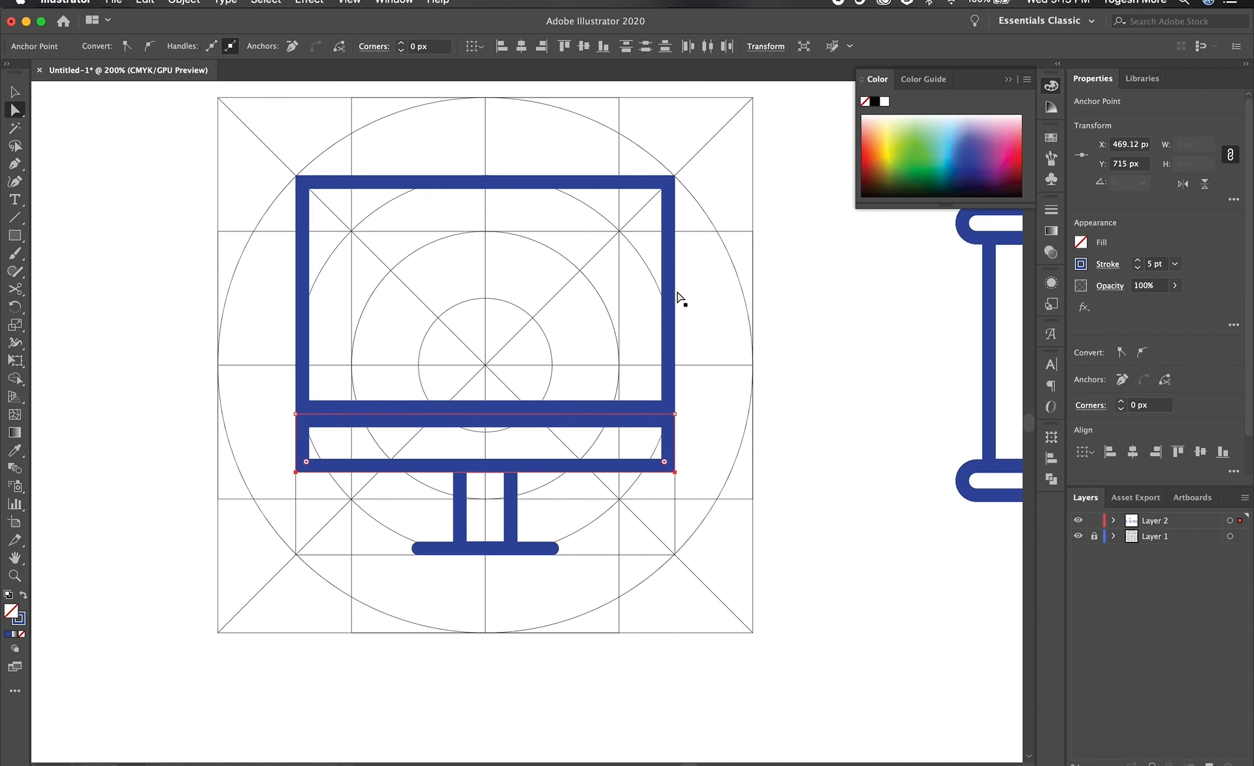
{"action": "left_click", "coordinate": [370, 50]}
{"action": "key", "text": "shift+Up"}
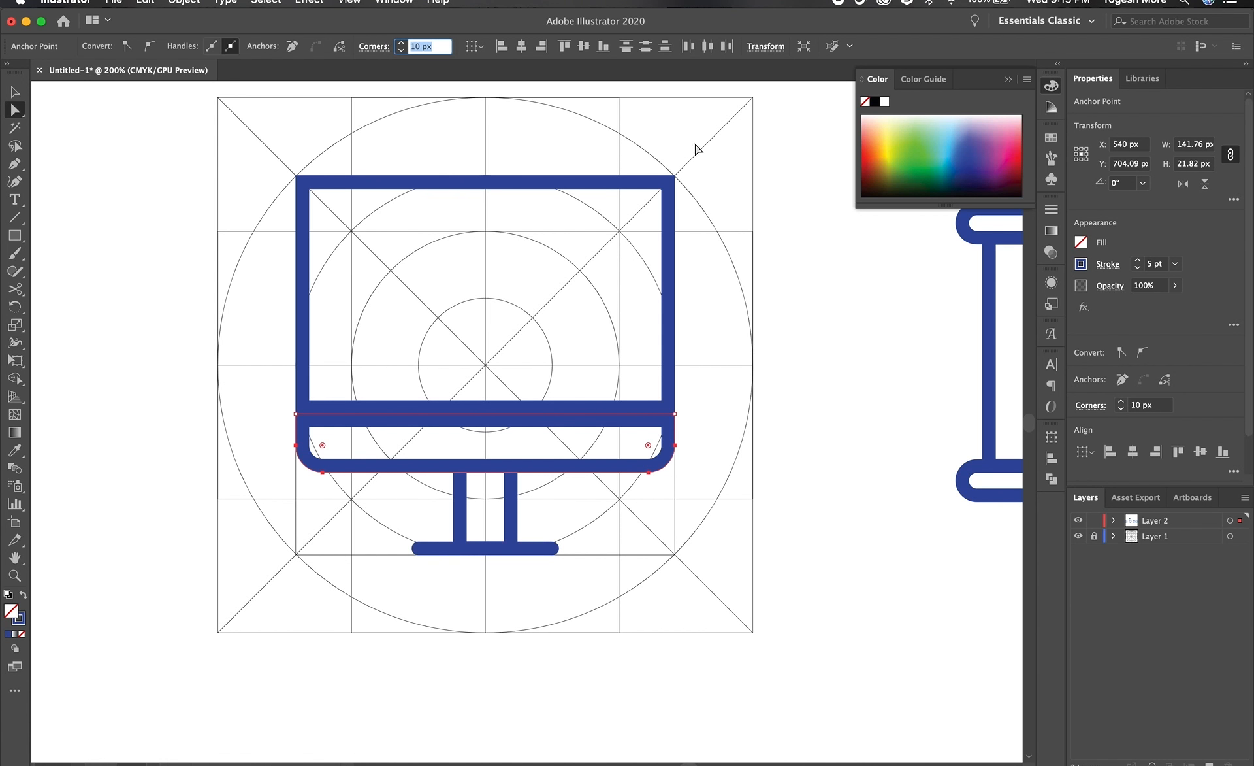
Round the two upper corners of the monitor's screen shape to 10 px.
{"action": "left_click_drag", "start_coordinate": [696, 145], "coordinate": [292, 214]}
{"action": "left_click", "coordinate": [424, 47]}
{"action": "key", "text": "shift+Up"}
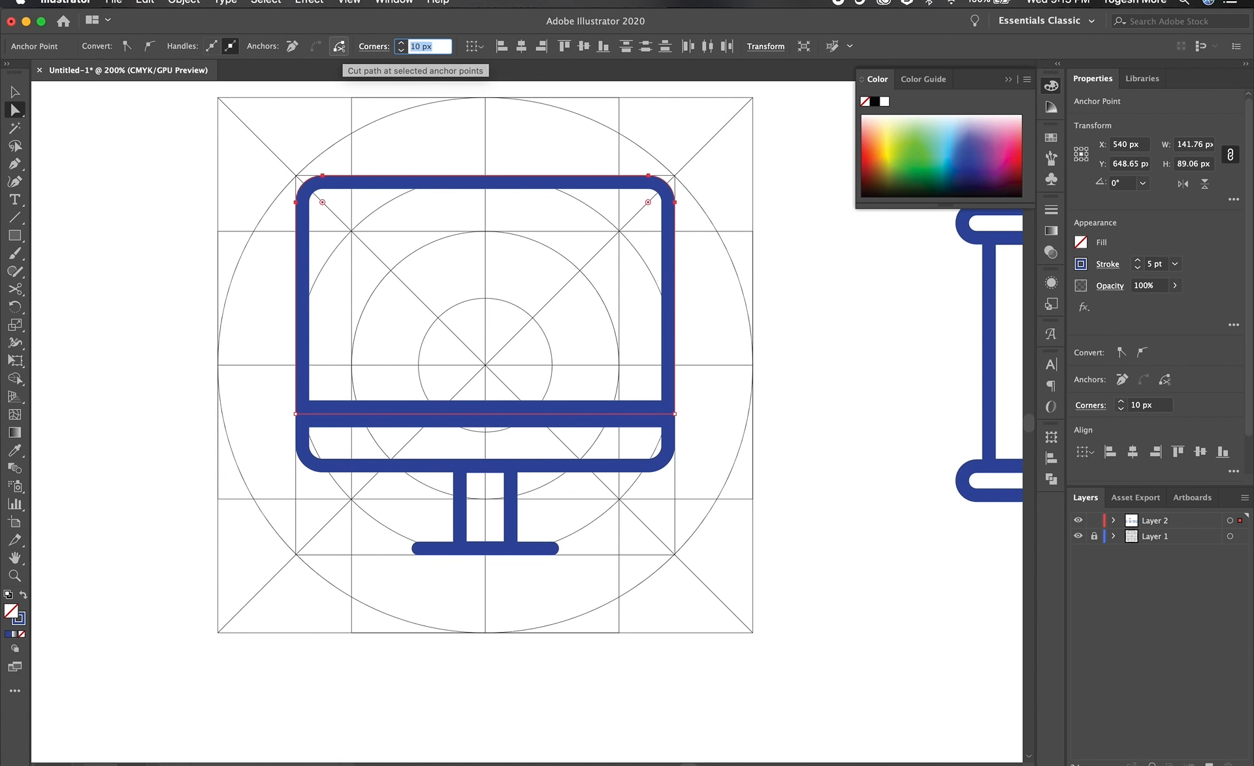
Raise the bottom strip's upper edge onto the screen's lower border so they form a single line thickness.
{"action": "left_click_drag", "start_coordinate": [298, 423], "coordinate": [674, 400]}
{"action": "left_click", "coordinate": [752, 461]}
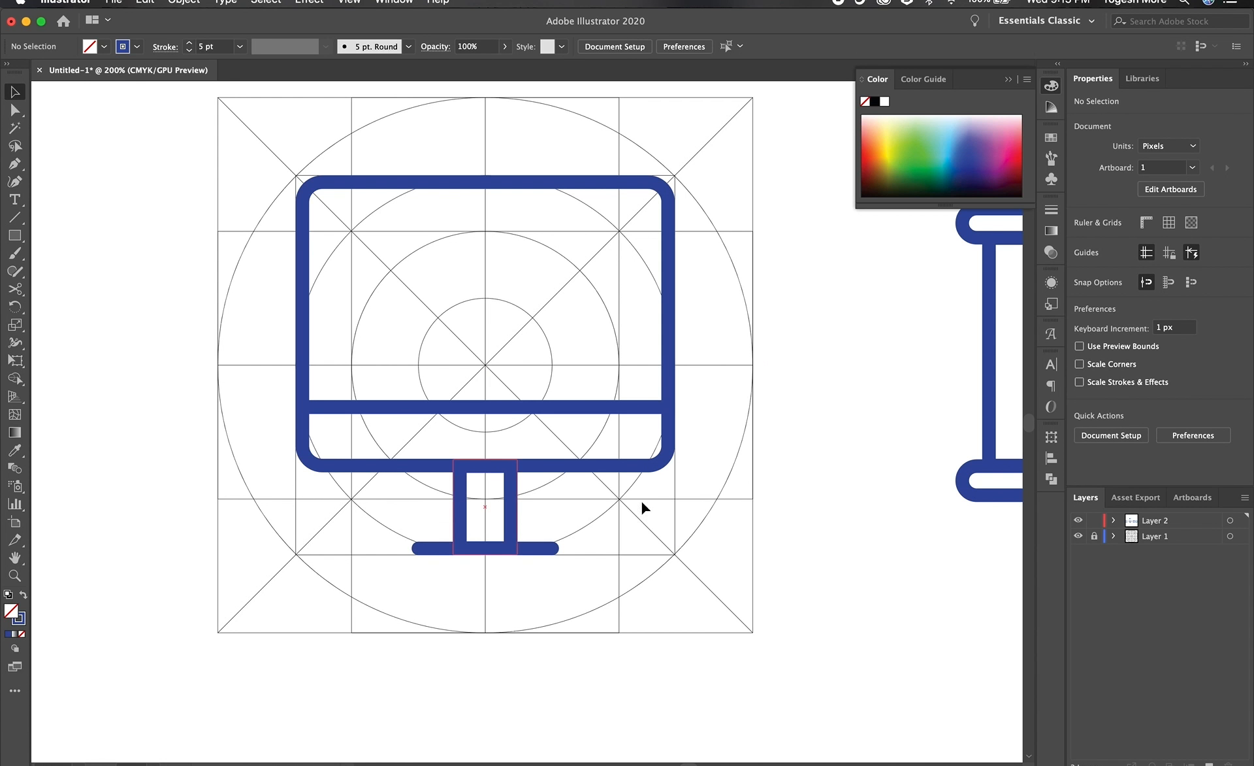
Draw a circle about 36 px in diameter on the monitor's screen.
{"action": "scroll", "coordinate": [642, 507], "scroll_direction": "right", "scroll_amount": 5}
{"action": "key", "text": "super+minus"}
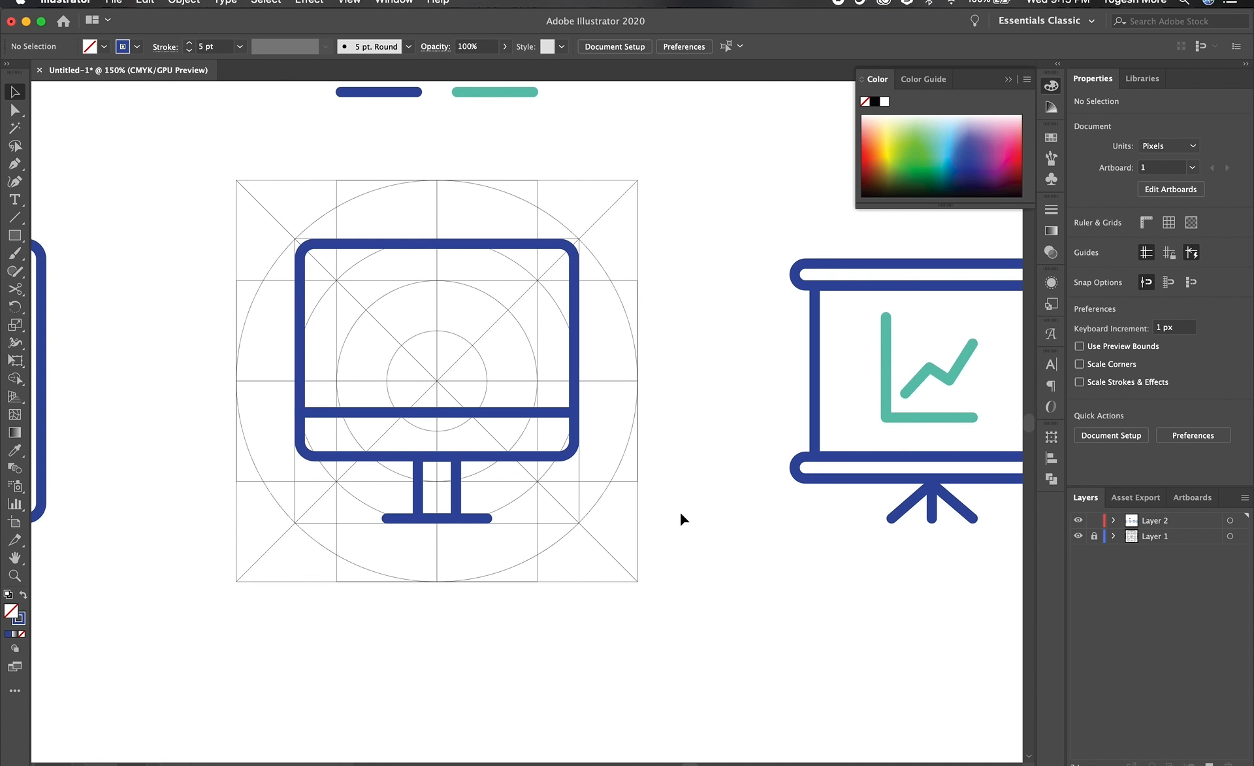
{"action": "left_click_drag", "start_coordinate": [14, 239], "coordinate": [84, 280]}
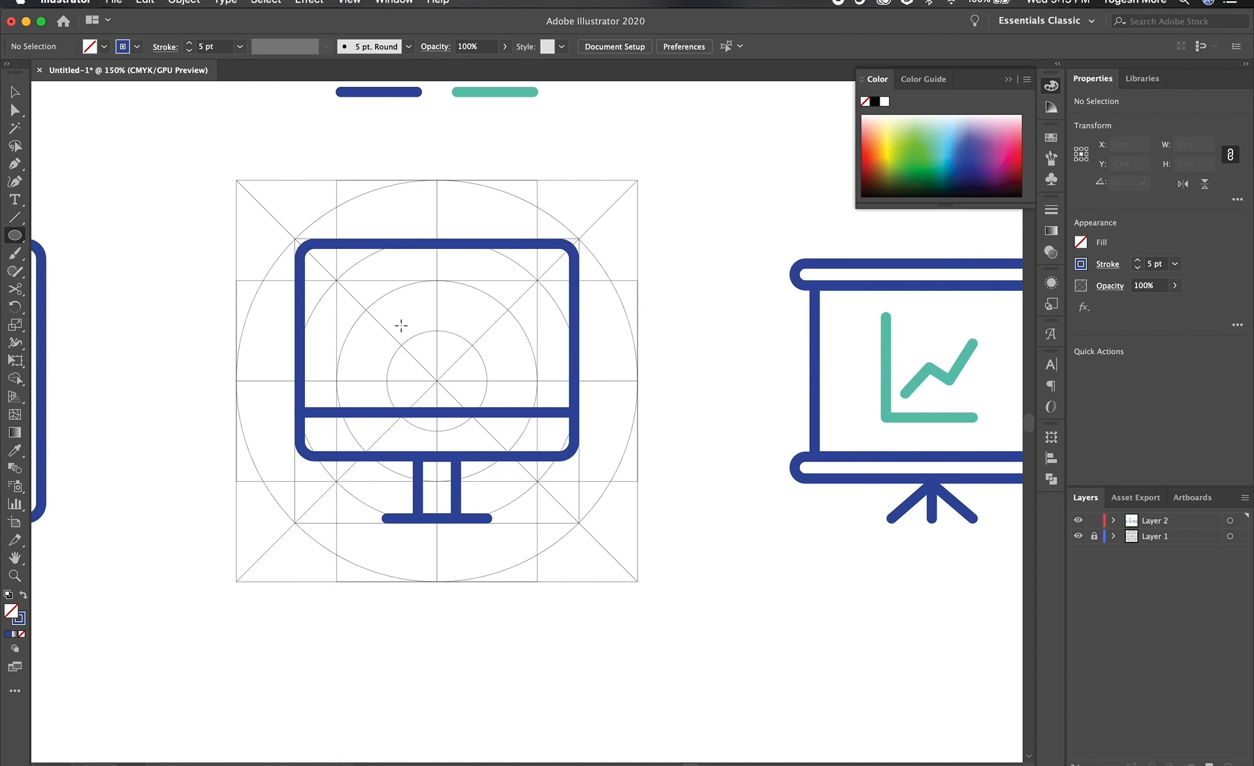
{"action": "left_click_drag", "start_coordinate": [364, 311], "coordinate": [423, 368]}
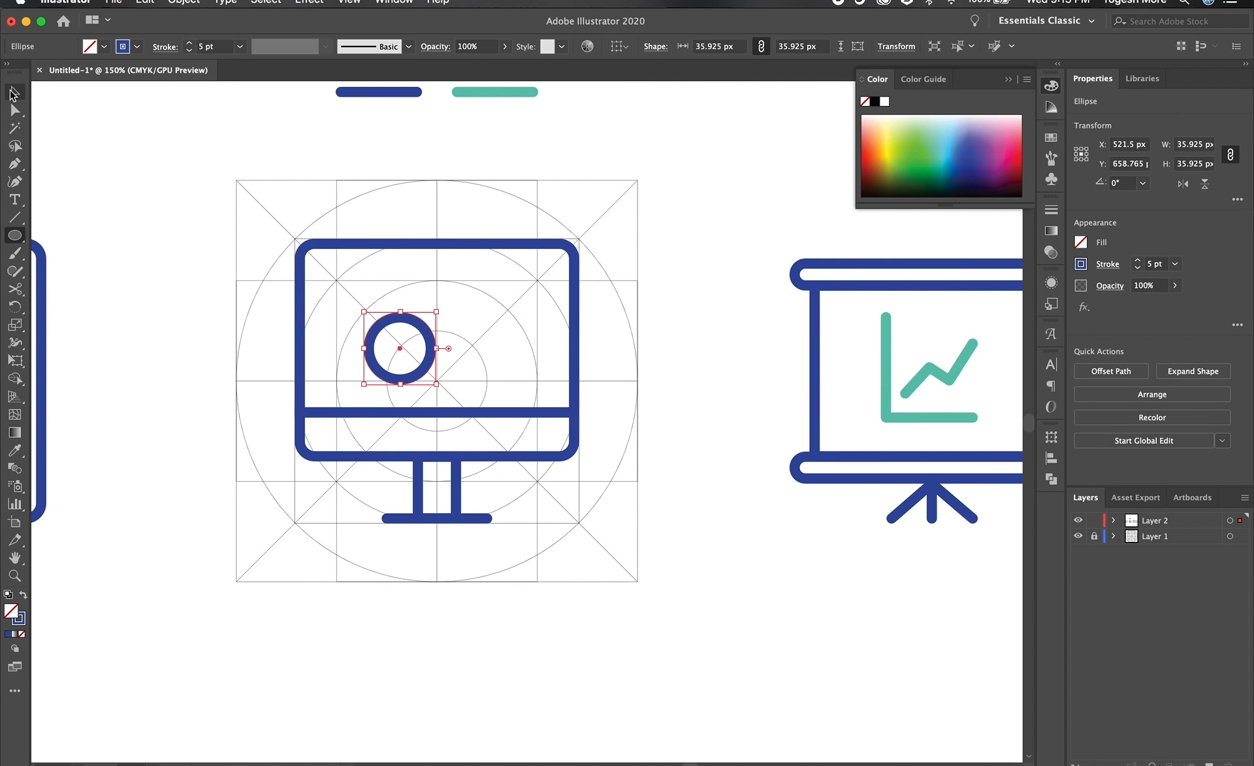
Apply the teal sample line's stroke to the circle and align the stroke to the inside.
{"action": "key", "text": "i"}
{"action": "left_click", "coordinate": [527, 91]}
{"action": "key", "text": "v"}
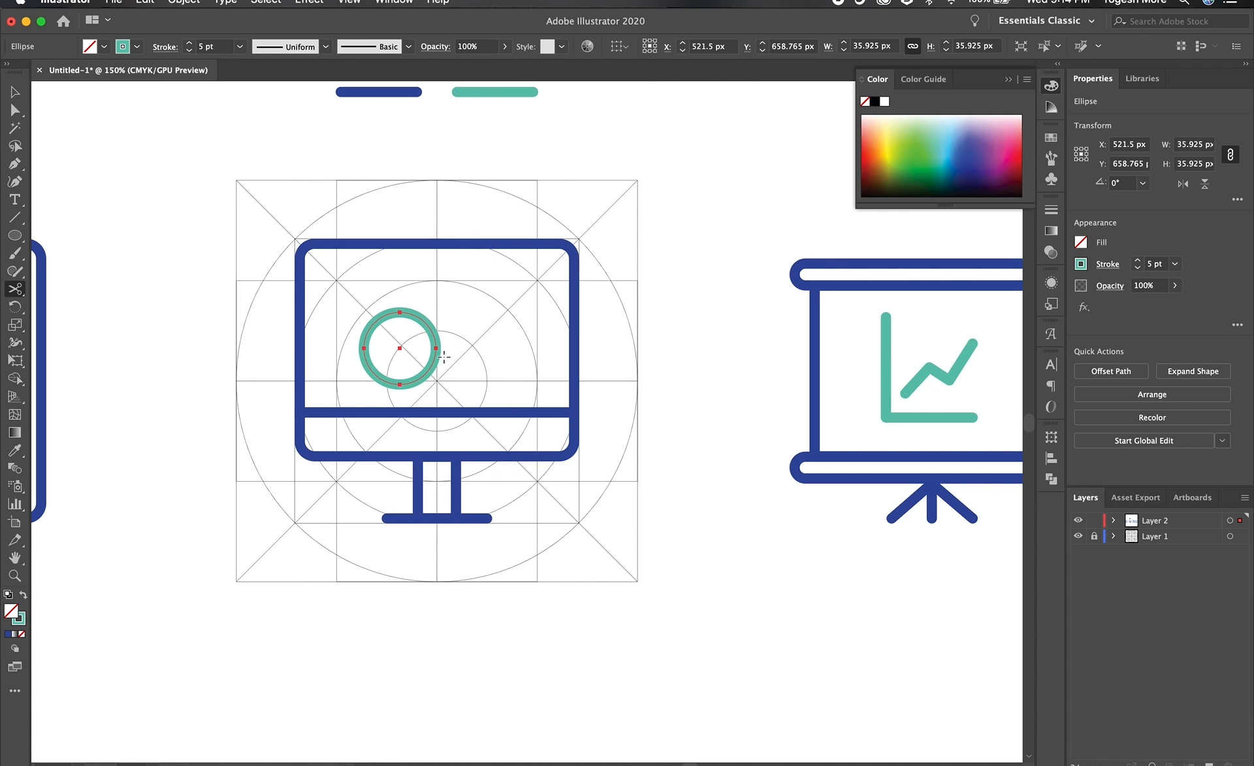
{"action": "left_click", "coordinate": [165, 47]}
{"action": "left_click", "coordinate": [518, 374]}
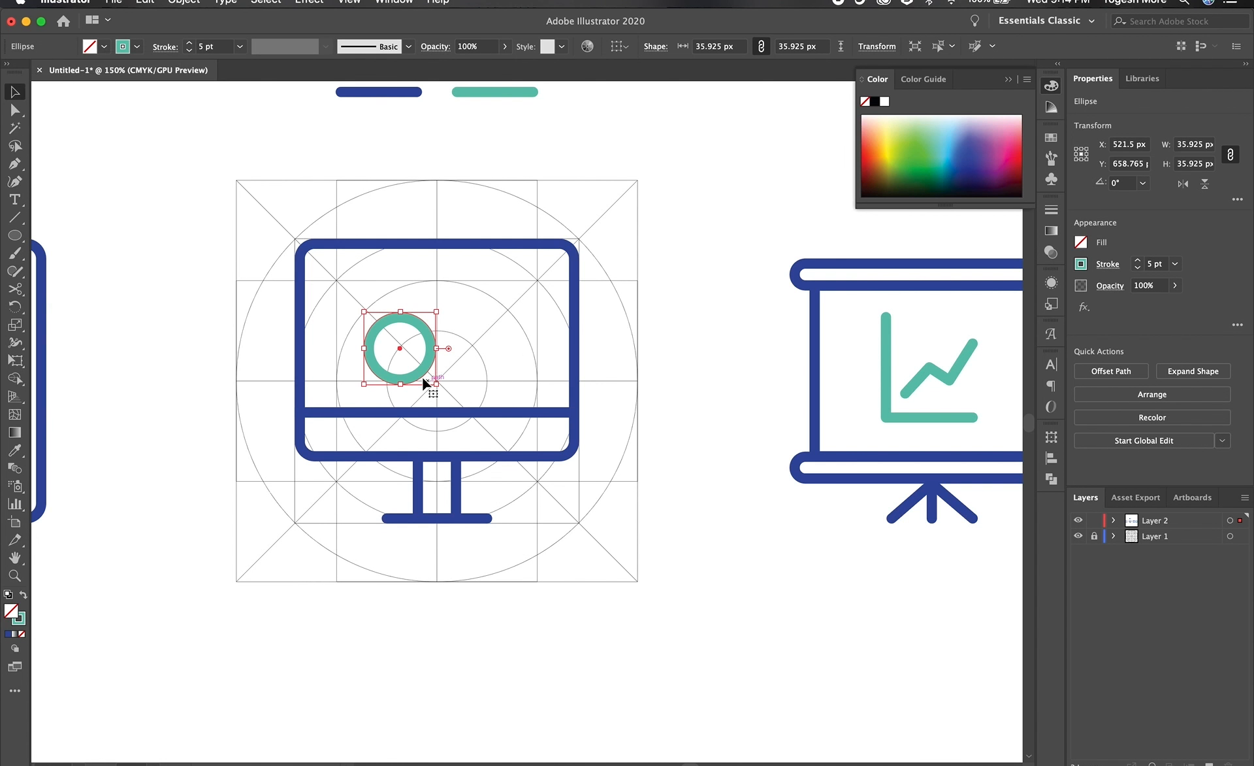
Enlarge the teal circle to about 48 px and place it in the upper middle of the monitor's screen.
{"action": "mouse_move", "coordinate": [422, 374]}
{"action": "left_mouse_down"}
{"action": "mouse_move", "coordinate": [400, 357]}
{"action": "mouse_move", "coordinate": [414, 335]}
{"action": "mouse_move", "coordinate": [452, 373]}
{"action": "left_mouse_up"}
{"action": "left_click", "coordinate": [477, 341]}
{"action": "left_click", "coordinate": [499, 358]}
Draw a straight diagonal handle from the circle's lower-right edge to form a magnifying glass.
{"action": "key", "text": "p"}
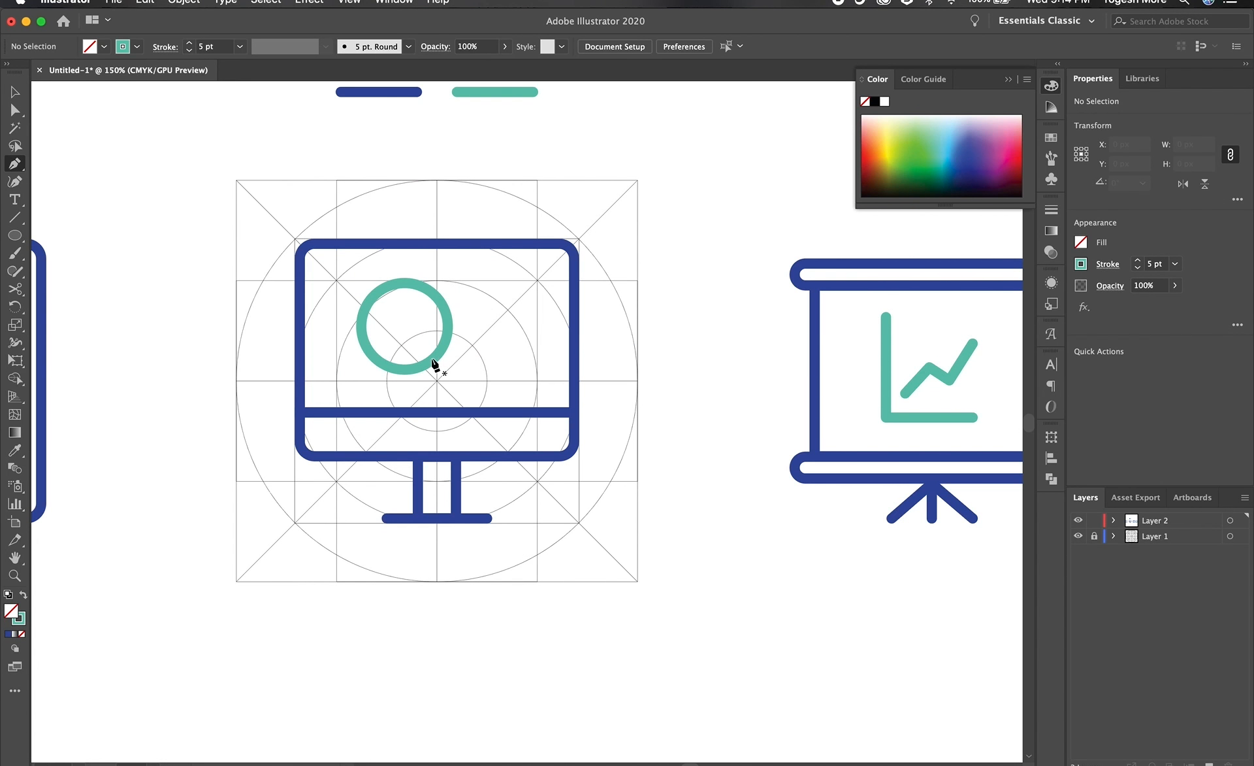
{"action": "left_click", "coordinate": [431, 358]}
{"action": "left_click", "coordinate": [472, 399]}
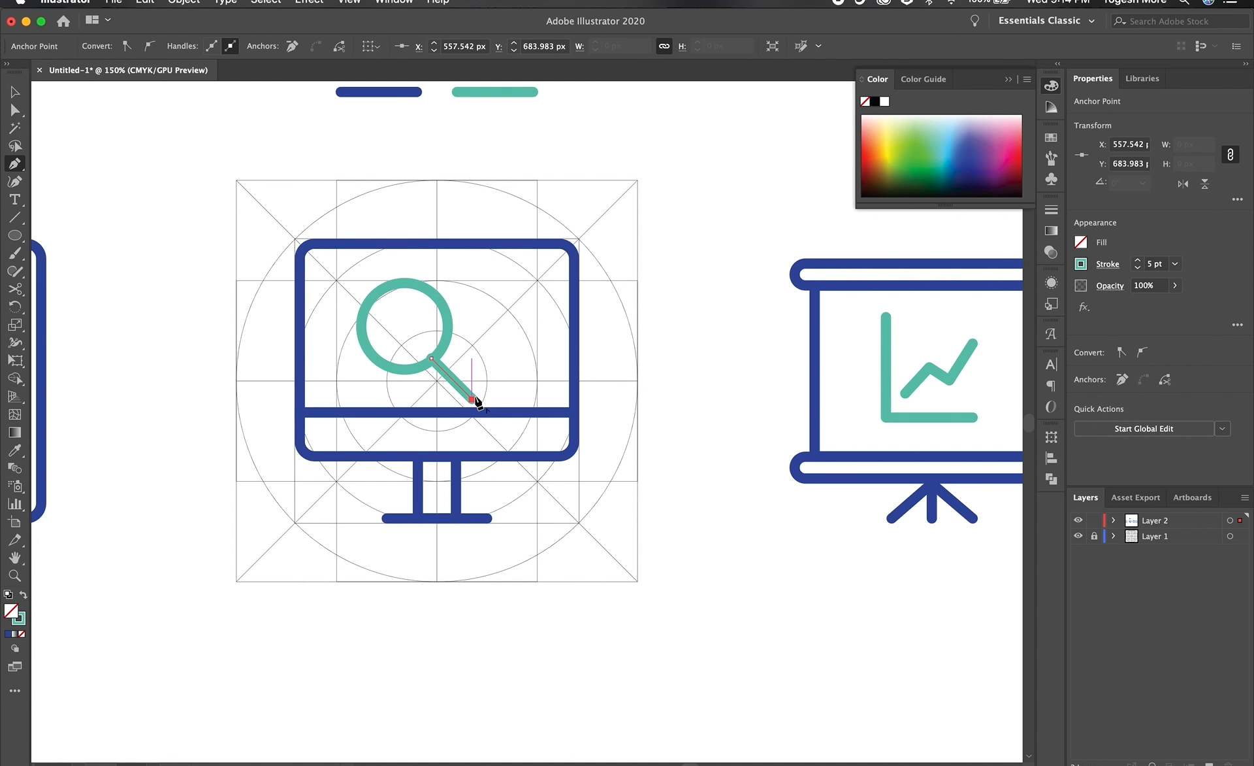
Shorten the magnifying glass handle by moving its outer end diagonally toward the circle.
{"action": "key", "text": "a"}
{"action": "left_click", "coordinate": [435, 362]}
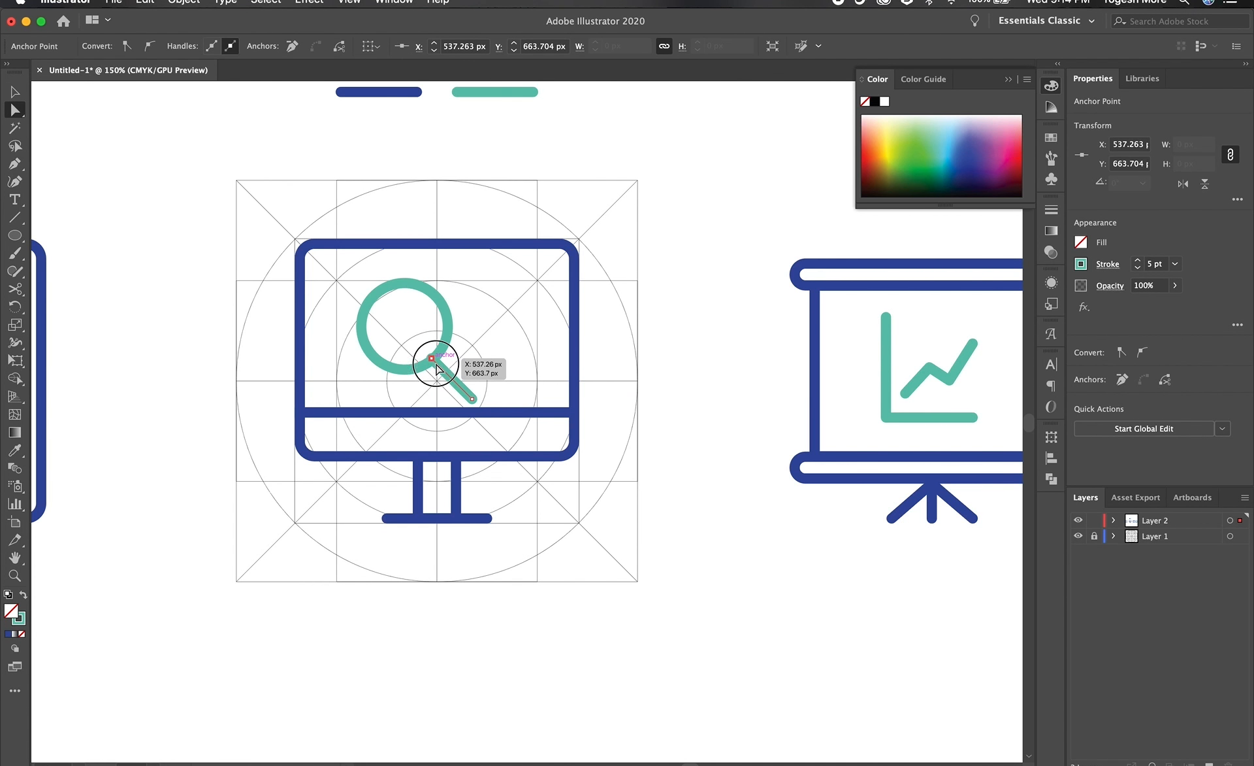
{"action": "mouse_move", "coordinate": [431, 359]}
{"action": "left_mouse_down"}
{"action": "mouse_move", "coordinate": [441, 371]}
{"action": "mouse_move", "coordinate": [435, 362]}
{"action": "left_mouse_up"}
{"action": "key", "text": "z"}
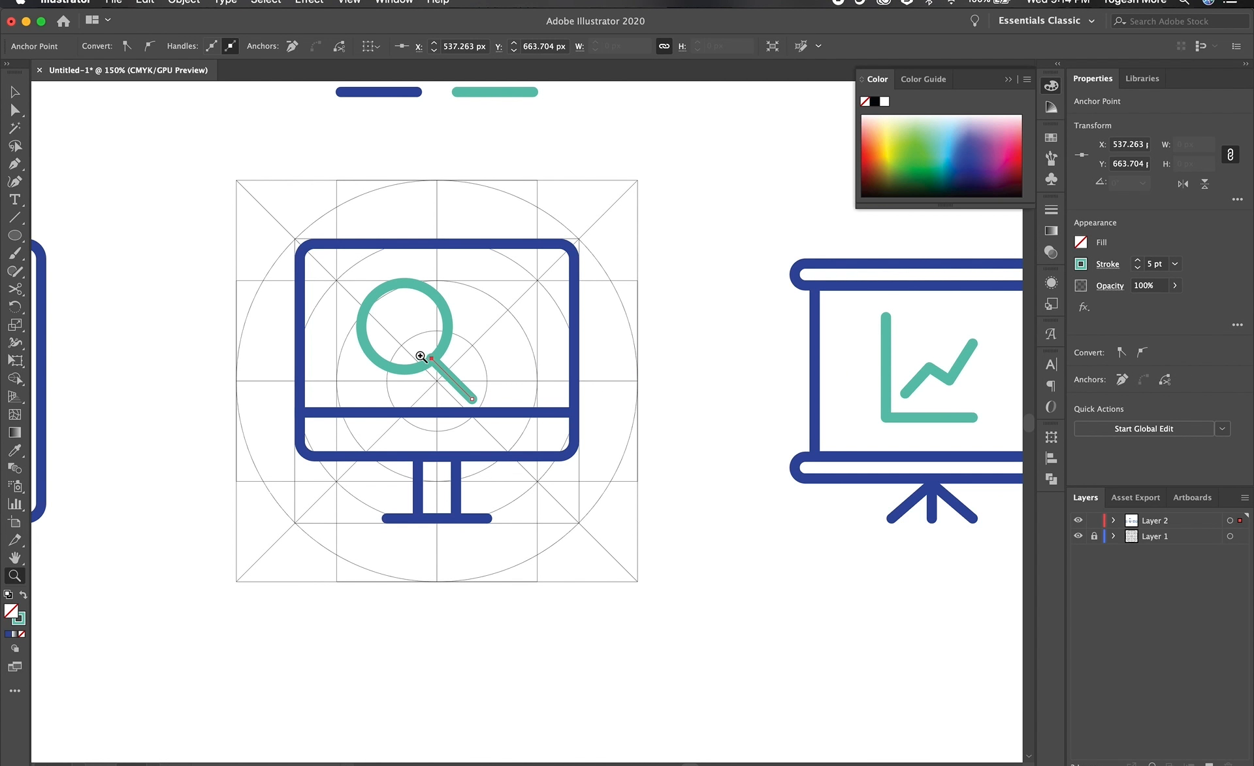
{"action": "key", "text": "c"}
{"action": "key", "text": "v"}
{"action": "left_click", "coordinate": [447, 347]}
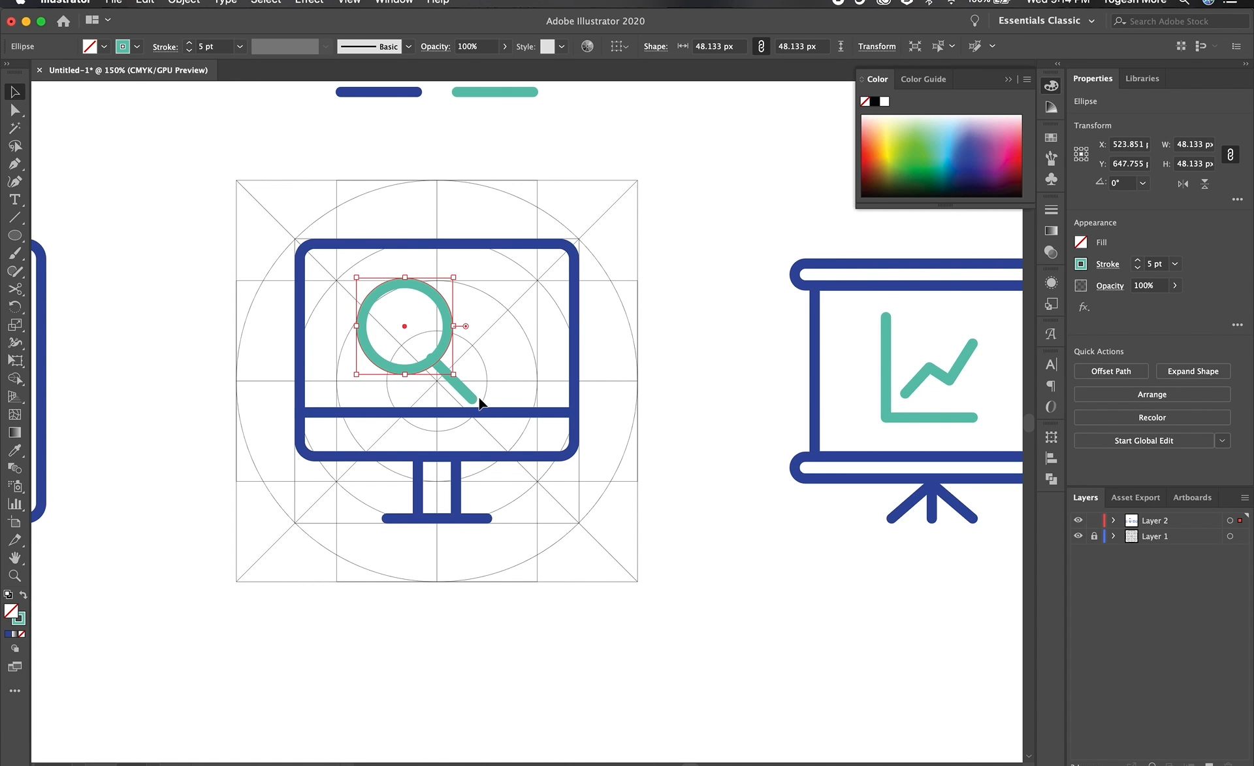
{"action": "key", "text": "a"}
{"action": "left_click_drag", "start_coordinate": [473, 401], "coordinate": [458, 384]}
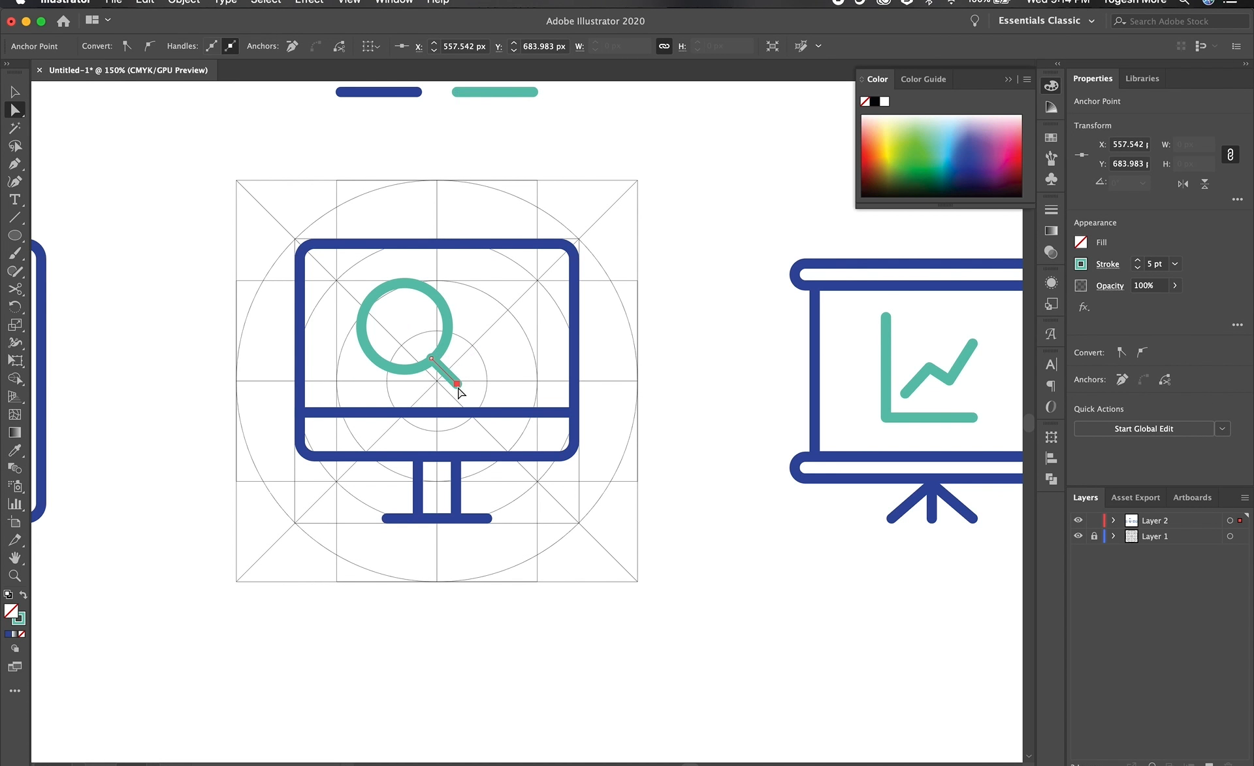
Try to shift the magnifying glass circle slightly up and left relative to the handle.
{"action": "key", "text": "v"}
{"action": "key", "text": "z"}
{"action": "left_click", "coordinate": [419, 355]}
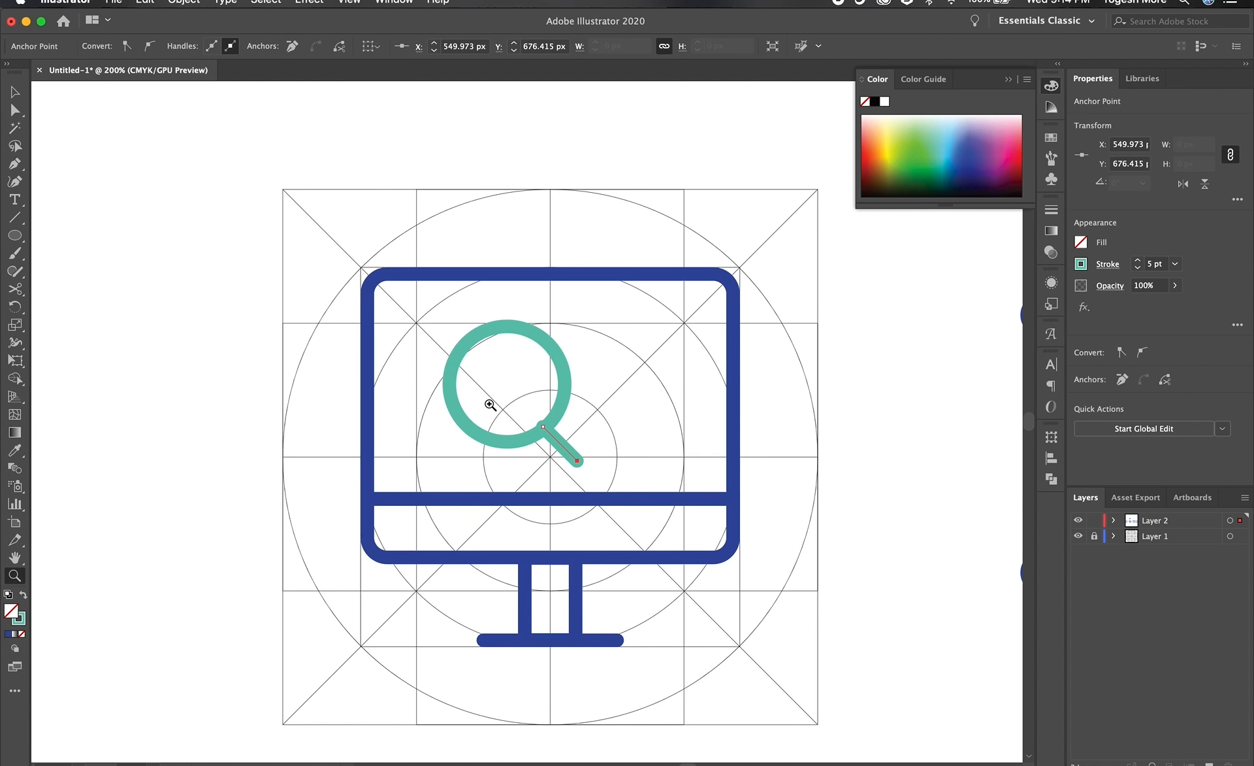
{"action": "left_click", "coordinate": [490, 403]}
{"action": "left_click", "coordinate": [524, 418]}
{"action": "key", "text": "v"}
{"action": "mouse_move", "coordinate": [672, 425]}
{"action": "left_mouse_down"}
{"action": "mouse_move", "coordinate": [631, 414]}
{"action": "mouse_move", "coordinate": [657, 420]}
{"action": "left_mouse_up"}
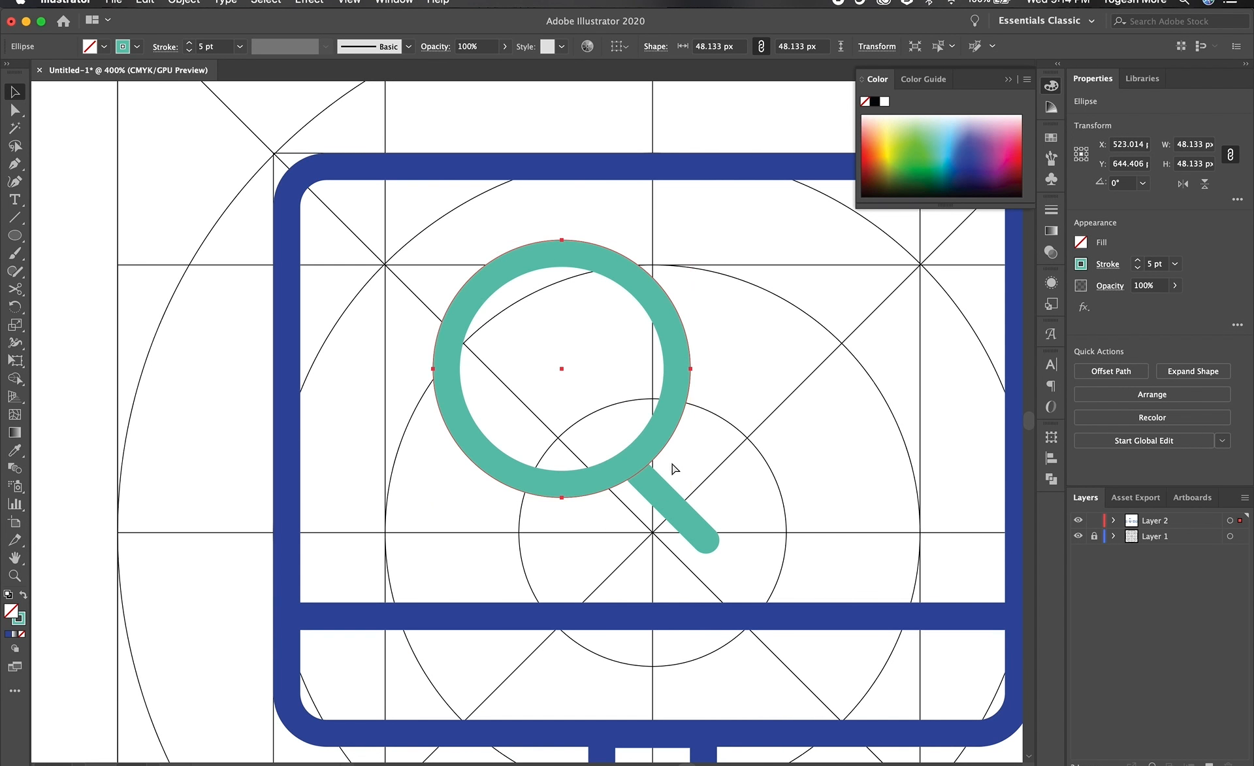
{"action": "key", "text": "super+z"}
{"action": "key", "text": "super+z"}
Move the handle's inner end diagonally outward so it stays within the circle's ring.
{"action": "left_click", "coordinate": [665, 493]}
{"action": "key", "text": "z"}
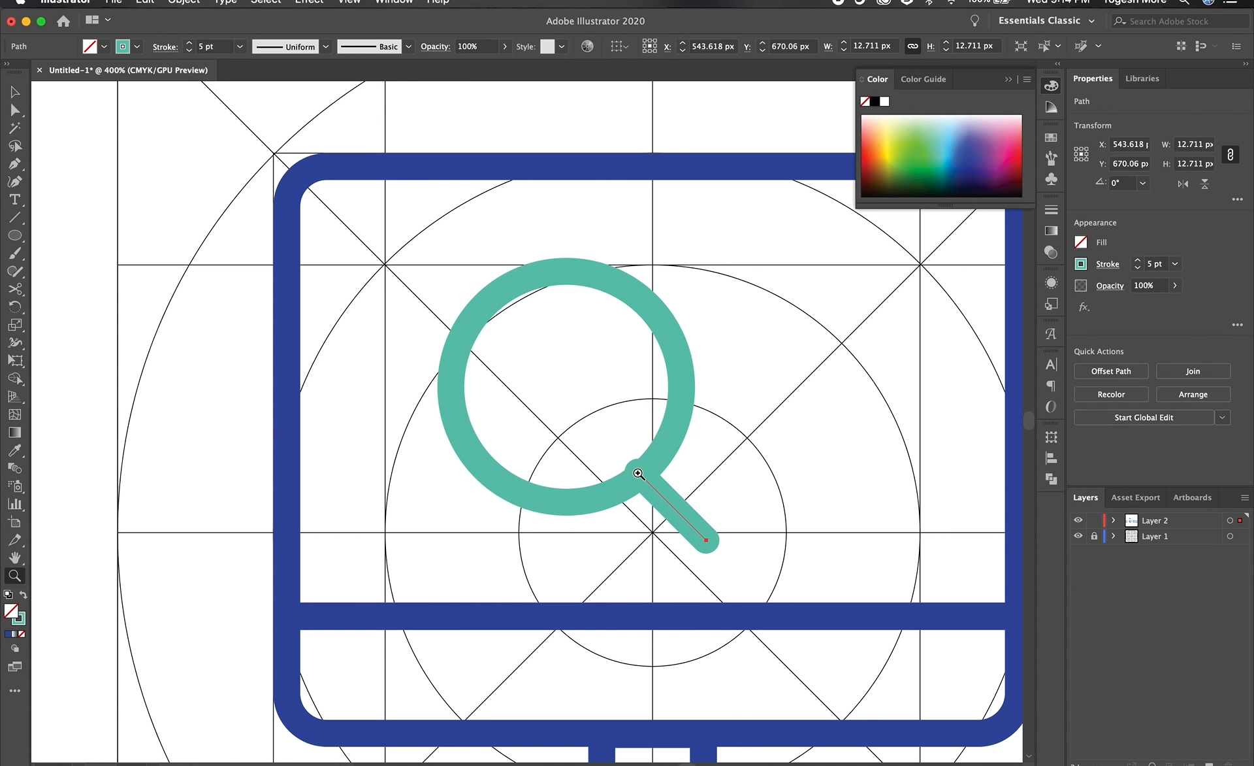
{"action": "key", "text": "a"}
{"action": "mouse_move", "coordinate": [638, 472]}
{"action": "left_mouse_down"}
{"action": "mouse_move", "coordinate": [712, 478]}
{"action": "mouse_move", "coordinate": [650, 484]}
{"action": "left_mouse_up"}
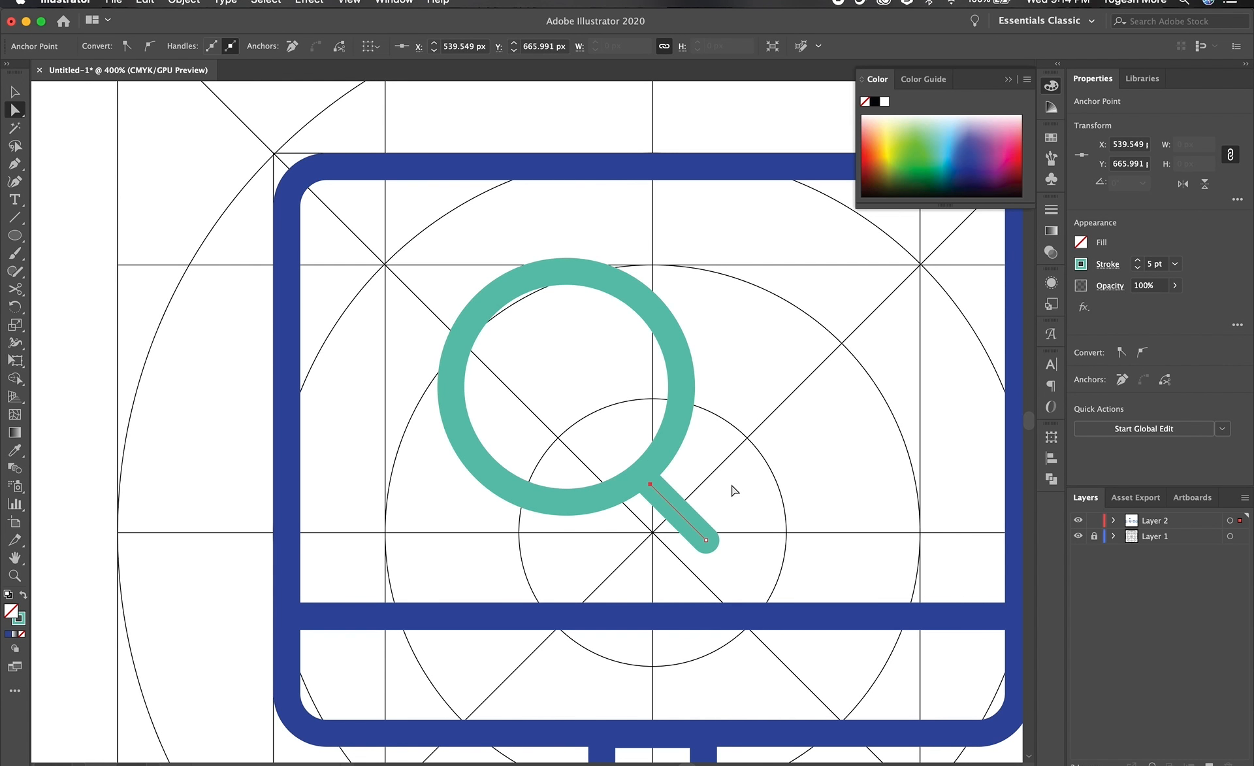
Group the circle and handle, and centre the magnifying glass horizontally on the monitor.
{"action": "key", "text": "v"}
{"action": "left_click_drag", "start_coordinate": [734, 354], "coordinate": [596, 502]}
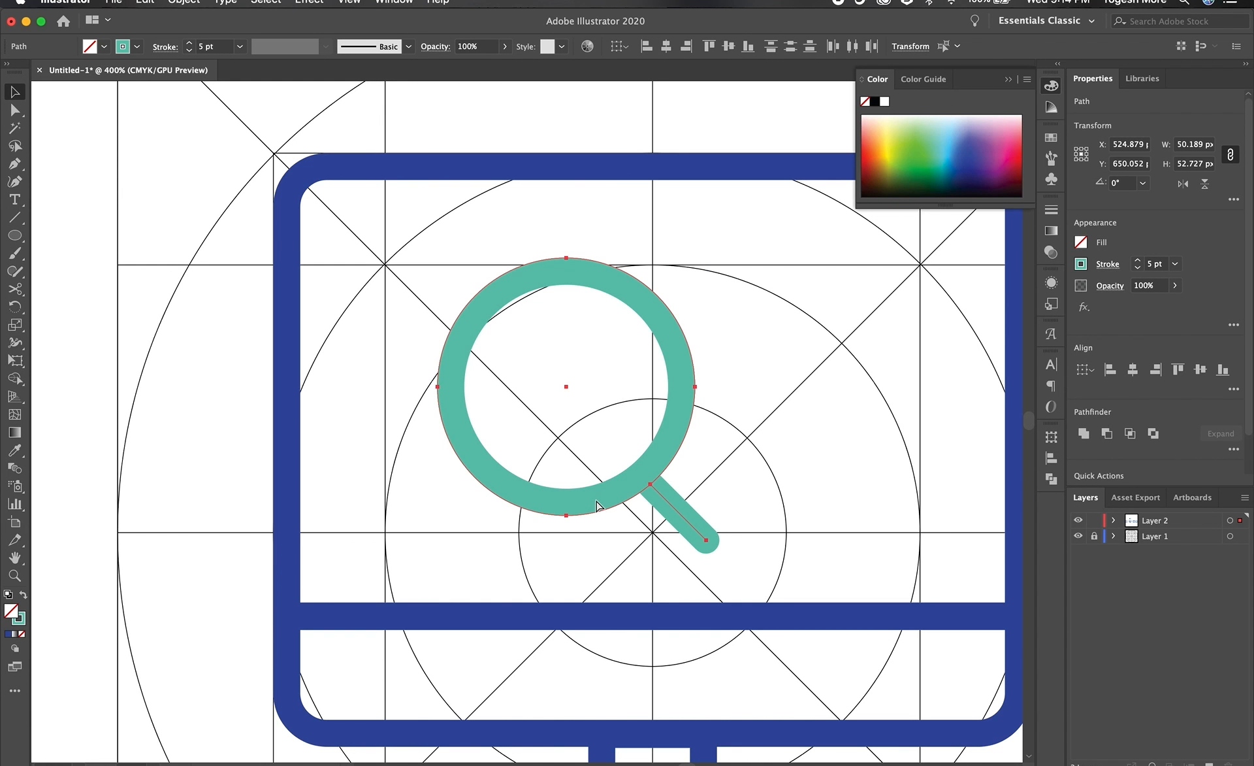
{"action": "key", "text": "super+g"}
{"action": "left_click", "coordinate": [703, 612], "text": "shift"}
{"action": "left_click", "coordinate": [1132, 369]}
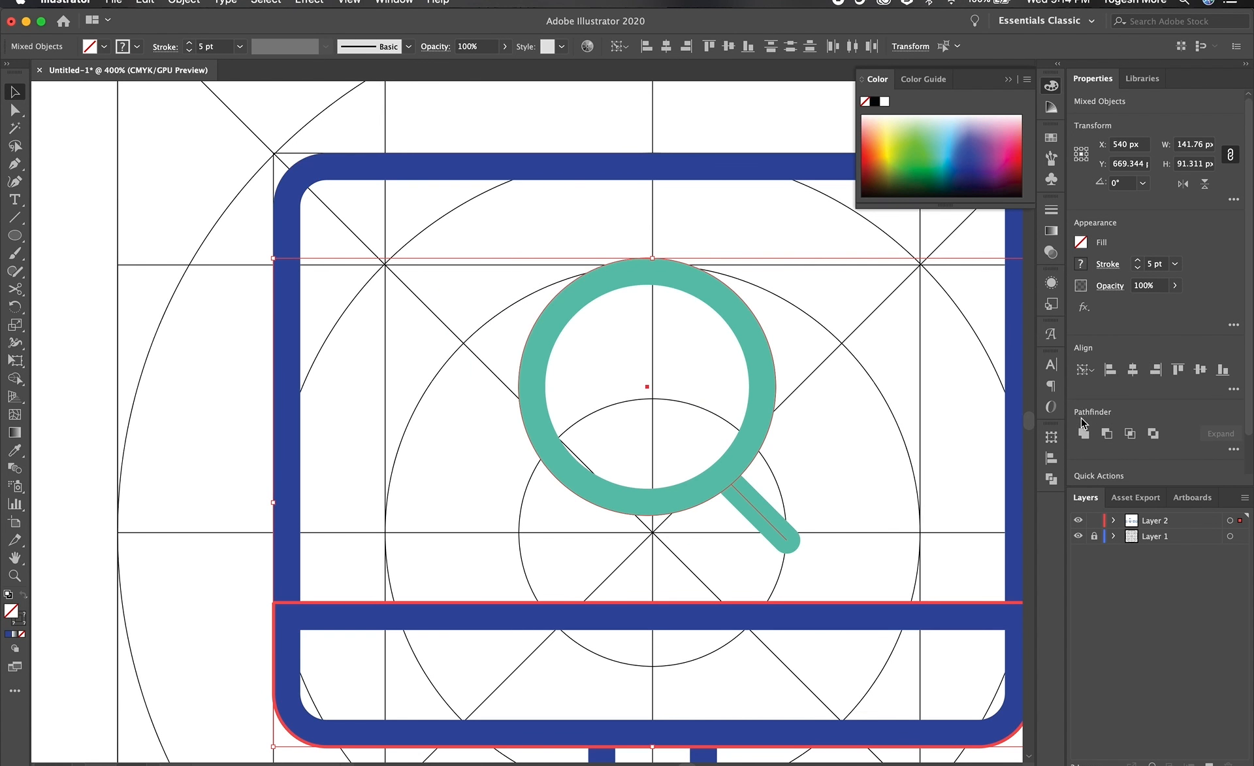
Group all the parts of the monitor icon together with its magnifying glass.
{"action": "key", "text": "super+1"}
{"action": "left_click", "coordinate": [491, 434]}
{"action": "left_click_drag", "start_coordinate": [425, 309], "coordinate": [680, 565]}
{"action": "key", "text": "super+g"}
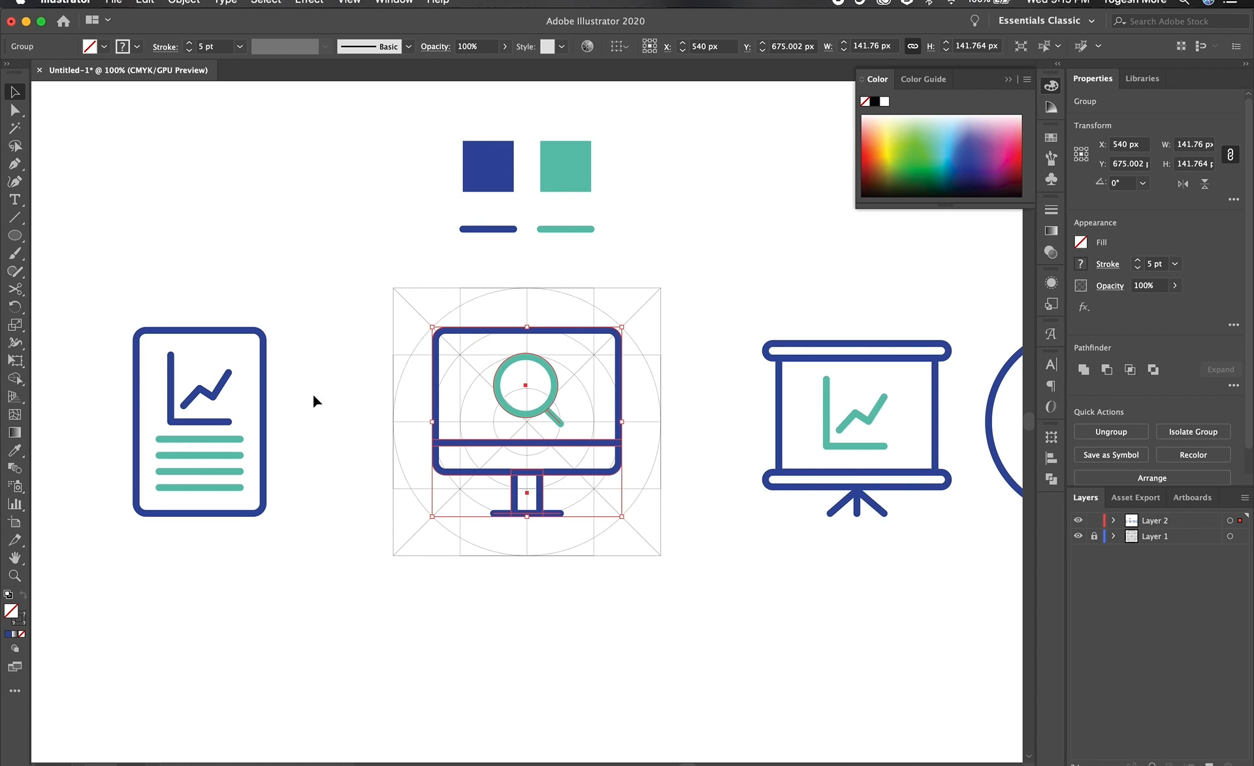
Move all four icons together to a row below the icon grid.
{"action": "key", "text": "super+minus"}
{"action": "left_click_drag", "start_coordinate": [210, 340], "coordinate": [395, 520]}
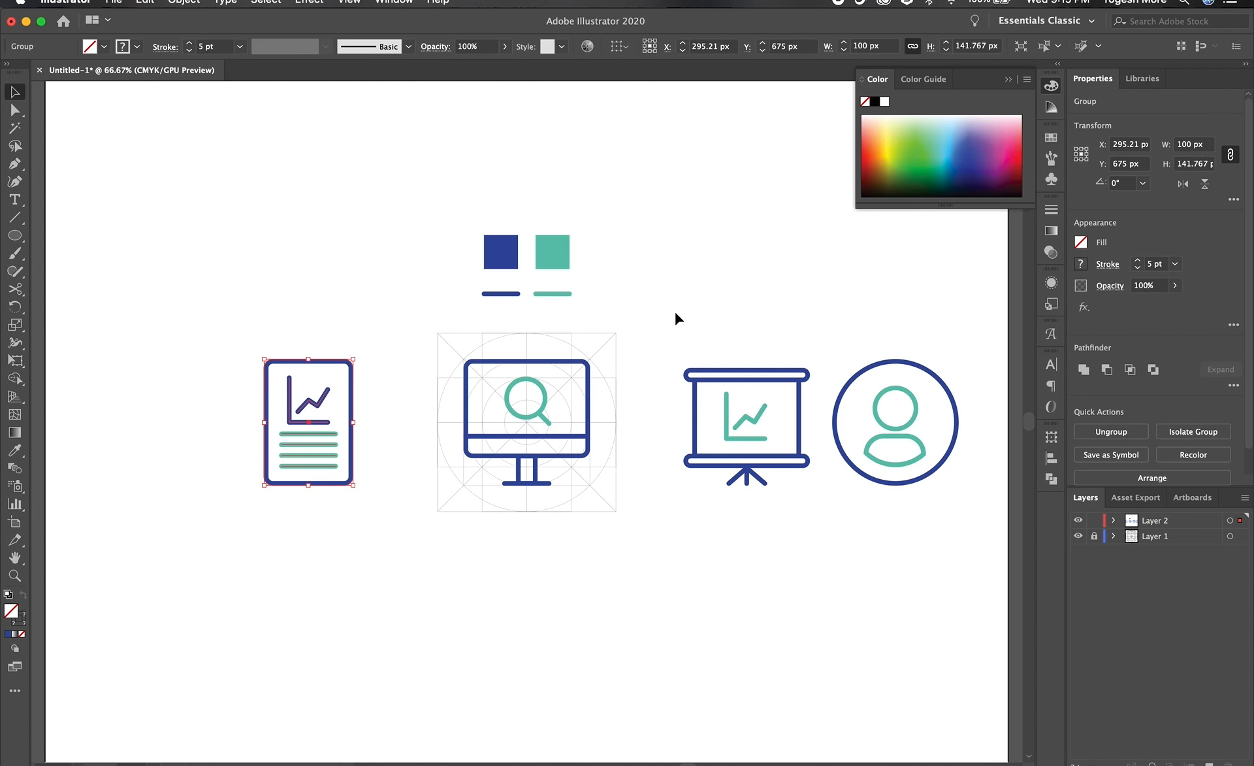
{"action": "left_click_drag", "start_coordinate": [675, 312], "coordinate": [823, 521]}
{"action": "left_click_drag", "start_coordinate": [176, 335], "coordinate": [974, 530]}
{"action": "left_click_drag", "start_coordinate": [897, 432], "coordinate": [910, 629]}
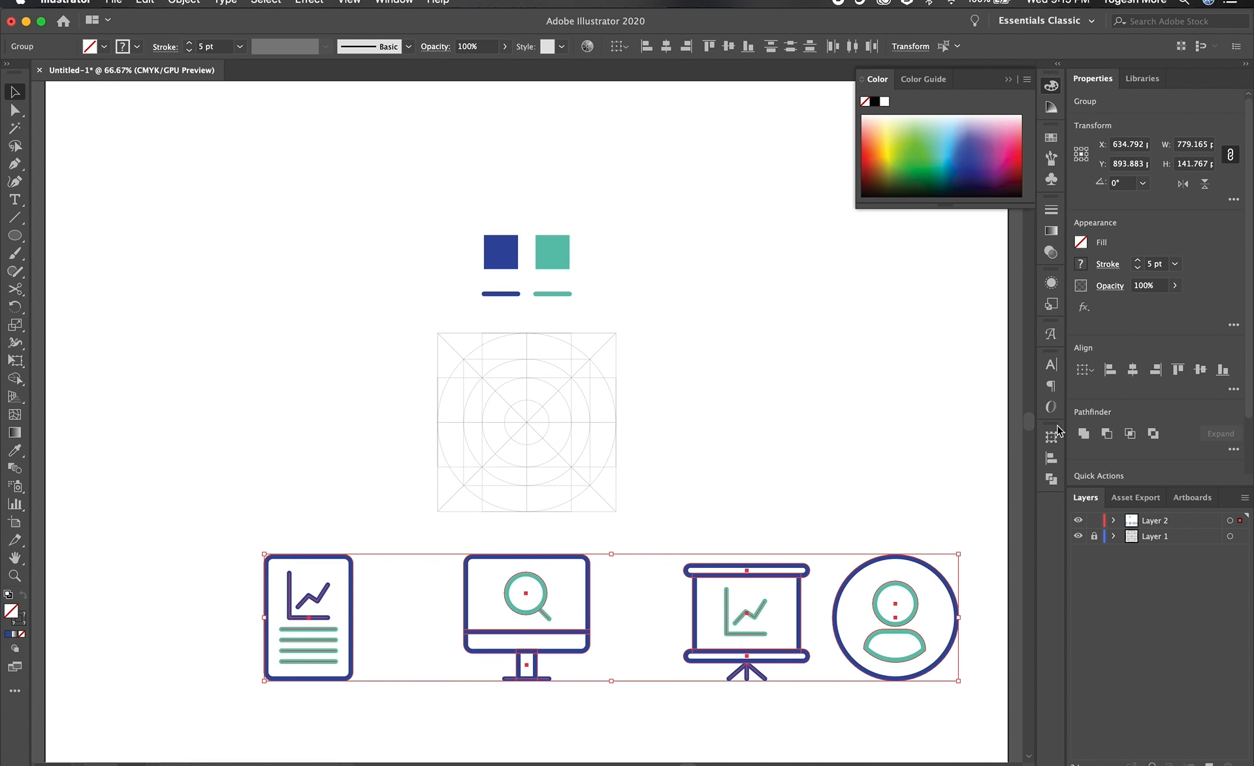
Distribute the four icons evenly by their horizontal centres.
{"action": "left_click", "coordinate": [1234, 390]}
{"action": "left_click", "coordinate": [1197, 475]}
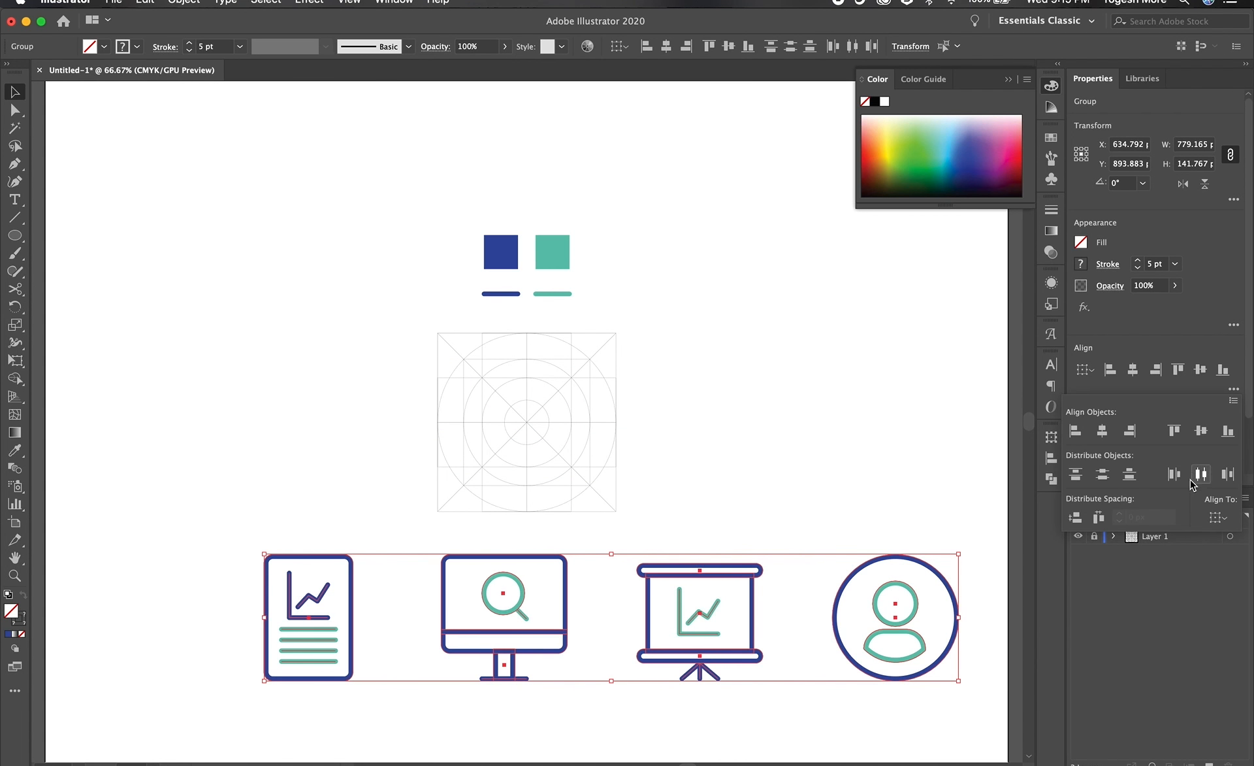
{"action": "left_click", "coordinate": [903, 521]}
Group the four icons and centre the group horizontally on the artboard.
{"action": "left_click", "coordinate": [666, 46]}
{"action": "key", "text": "super+z"}
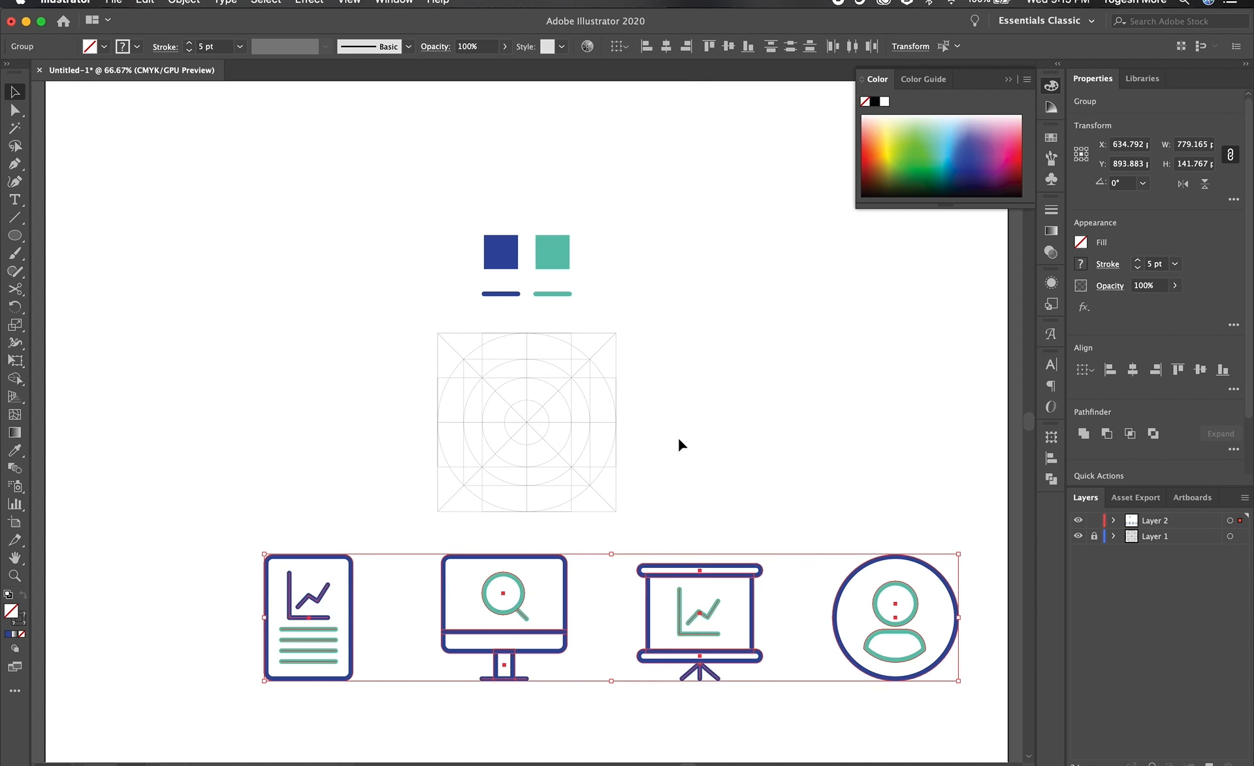
{"action": "key", "text": "super+g"}
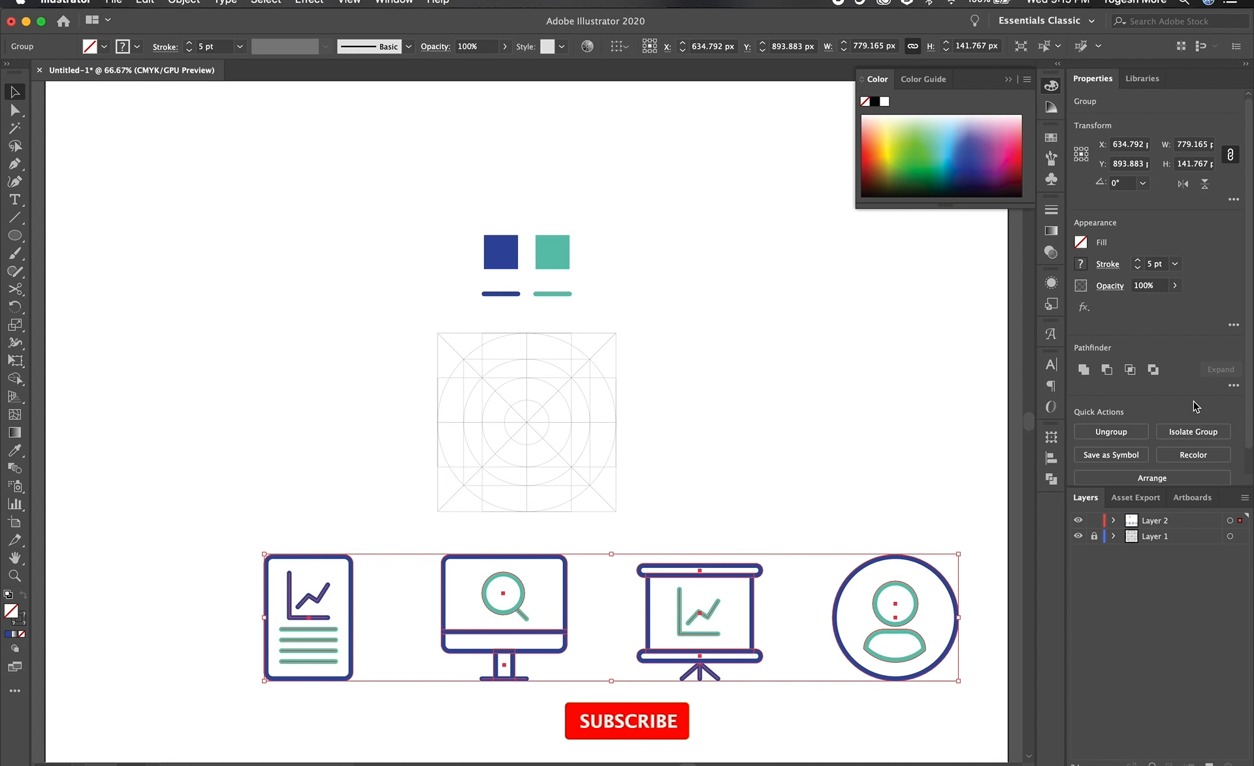
{"action": "left_click", "coordinate": [618, 48]}
{"action": "left_click", "coordinate": [661, 96]}
{"action": "left_click", "coordinate": [666, 46]}
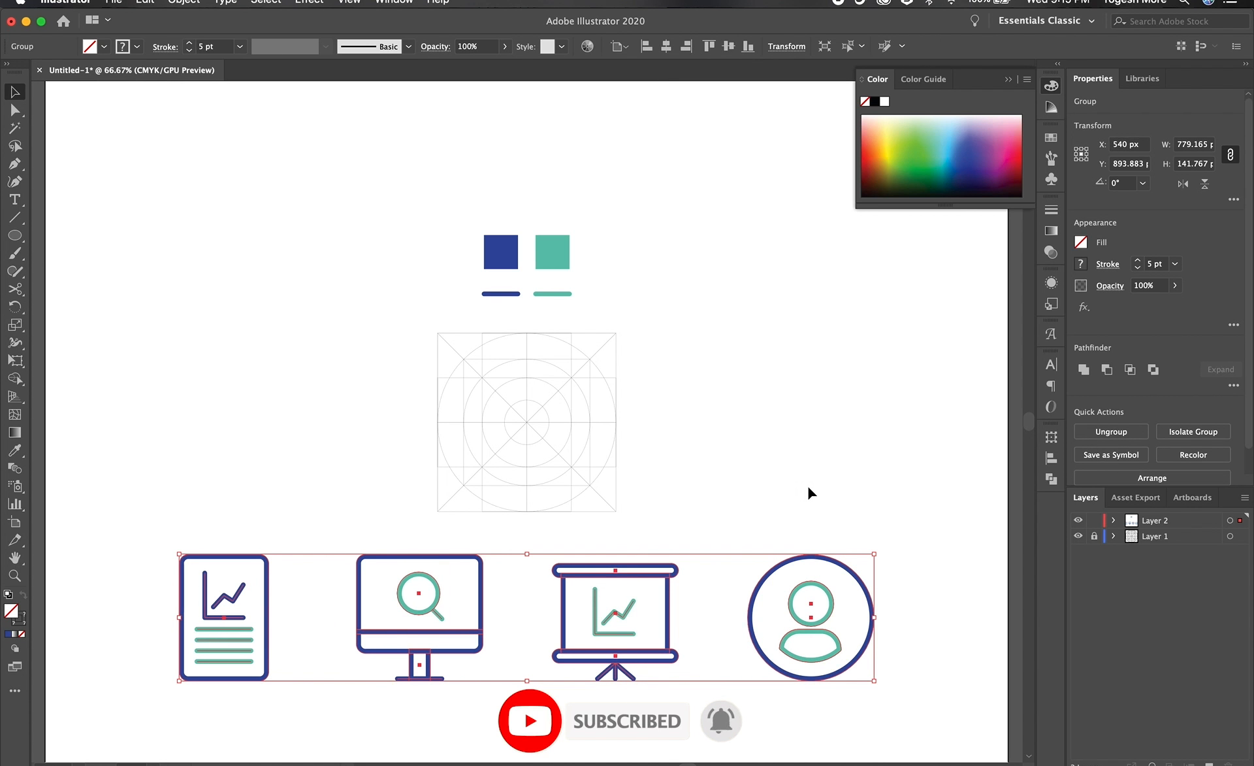
{"action": "left_click", "coordinate": [809, 486]}
{"action": "left_click_drag", "start_coordinate": [664, 490], "coordinate": [678, 324]}
{"action": "key", "text": "z"}
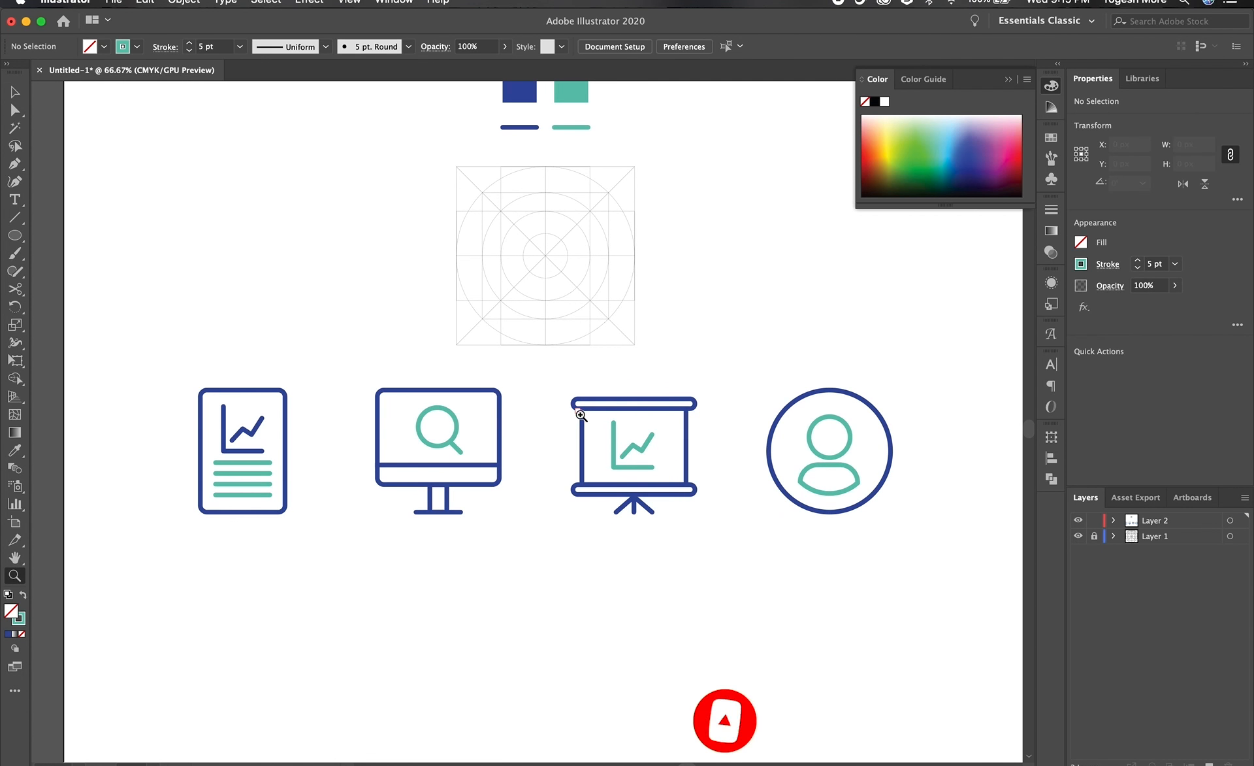